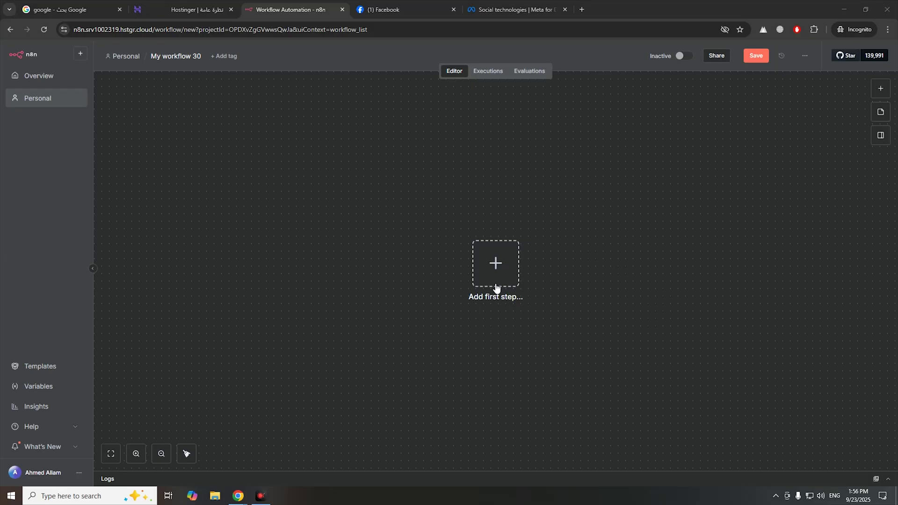
- Add a Webhook trigger as the workflow's first step
{"action": "left_click", "coordinate": [495, 286]}
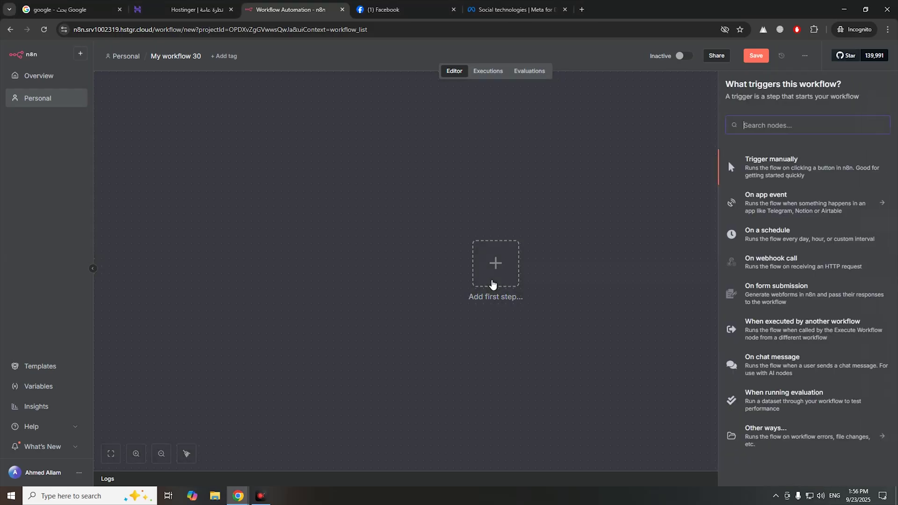
{"action": "type", "text": "we"}
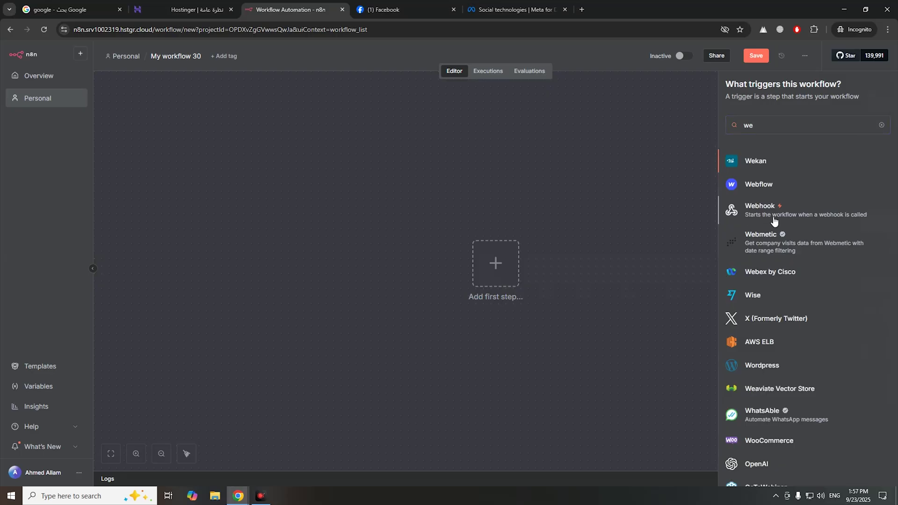
{"action": "left_click", "coordinate": [773, 218]}
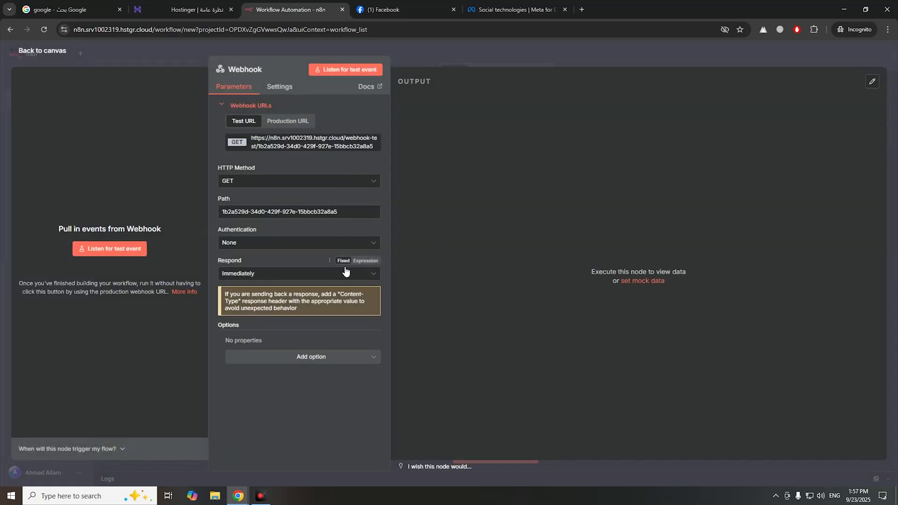
- Move the Webhook node to the upper left and bring up the Meta for Developers apps tab
{"action": "left_click", "coordinate": [473, 57]}
{"action": "left_click_drag", "start_coordinate": [497, 267], "coordinate": [271, 204]}
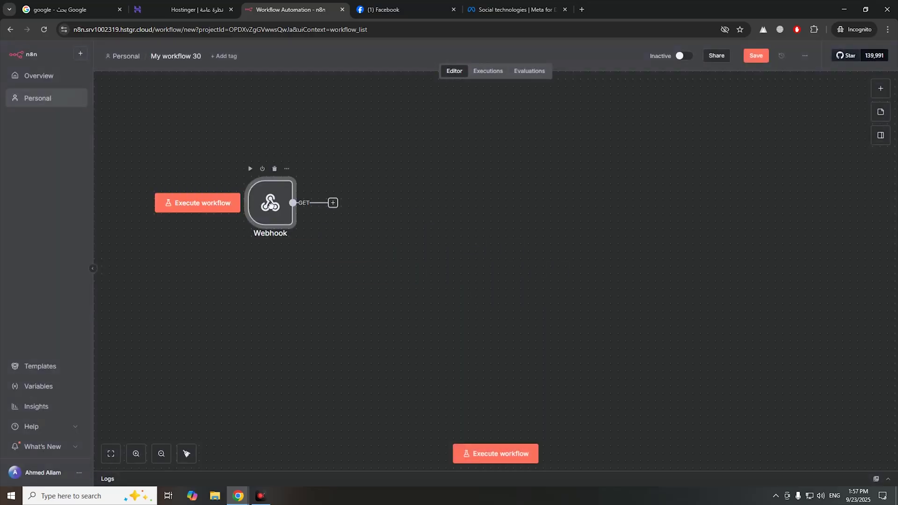
{"action": "left_click", "coordinate": [515, 10]}
{"action": "left_click_drag", "start_coordinate": [515, 10], "coordinate": [406, 15]}
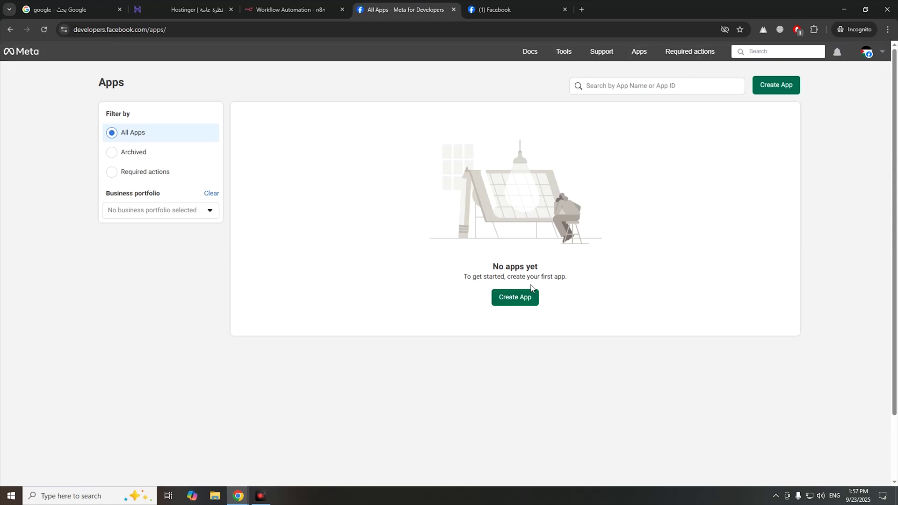
- Start a new Meta app named Mas
{"action": "left_click", "coordinate": [530, 299]}
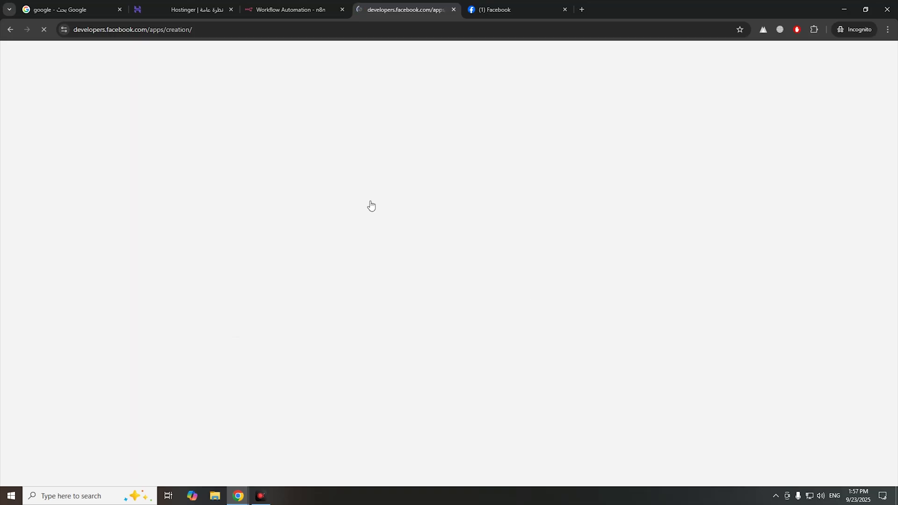
{"action": "left_click", "coordinate": [323, 156]}
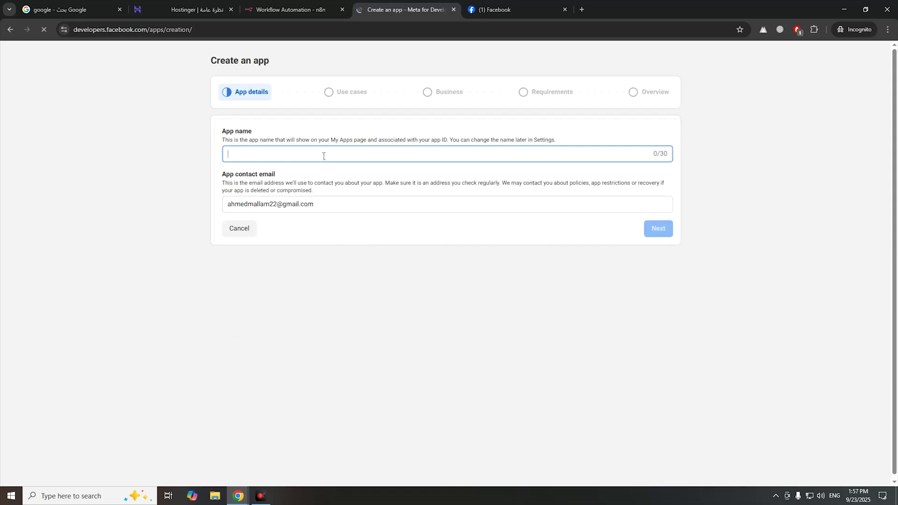
{"action": "type", "text": "Mas"}
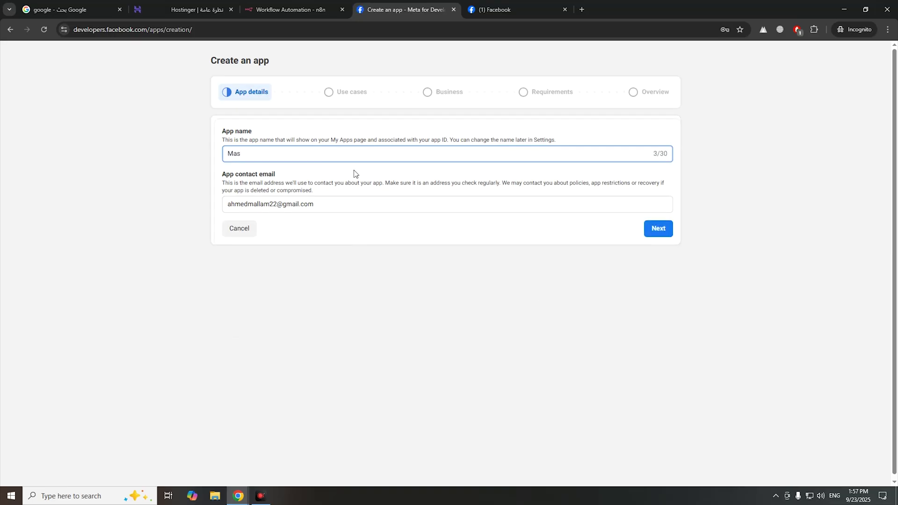
{"action": "left_click", "coordinate": [658, 229]}
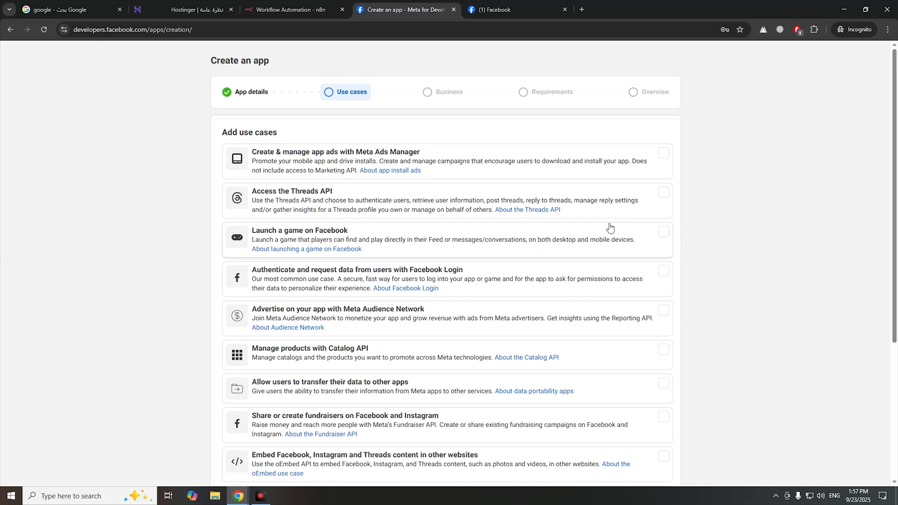
- Choose the Other use case and Business app type, then create the app
{"action": "scroll", "coordinate": [403, 287], "scroll_direction": "down", "scroll_amount": 1}
{"action": "scroll", "coordinate": [403, 286], "scroll_direction": "down", "scroll_amount": 4}
{"action": "left_click", "coordinate": [249, 433]}
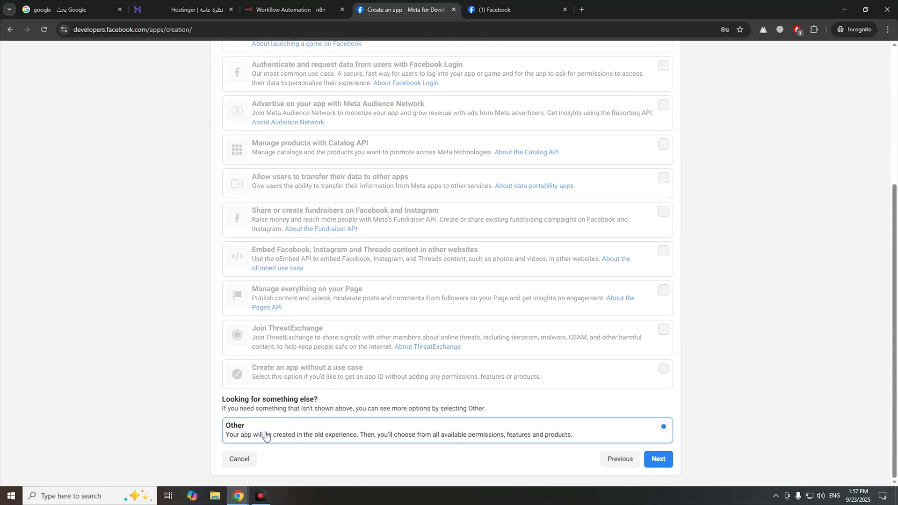
{"action": "left_click", "coordinate": [666, 459]}
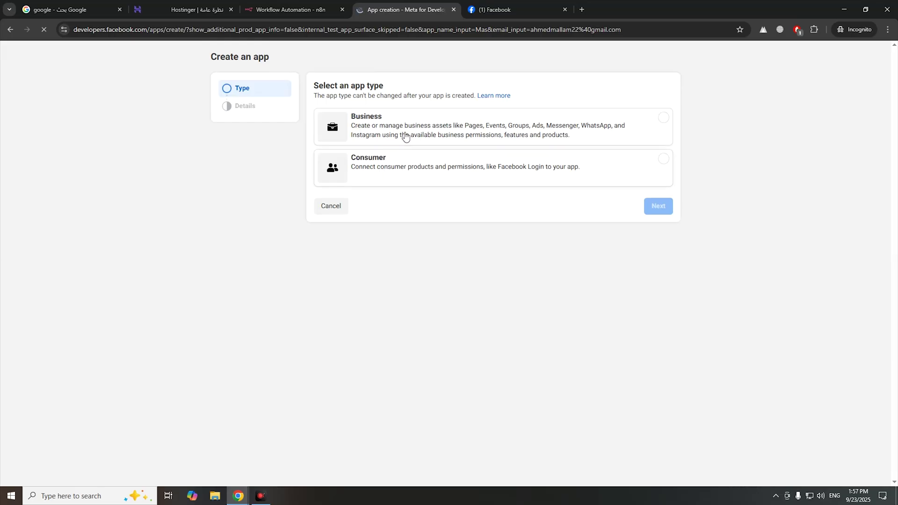
{"action": "left_click", "coordinate": [392, 134]}
{"action": "left_click", "coordinate": [658, 206]}
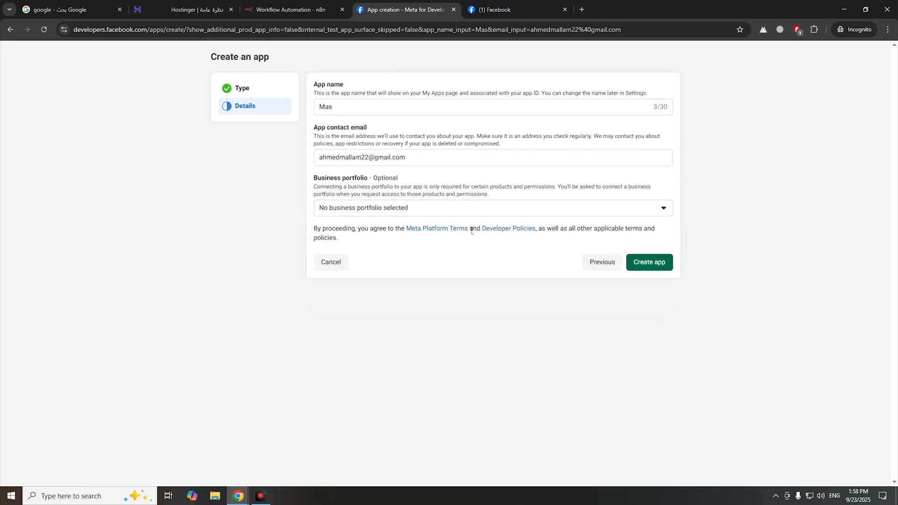
{"action": "left_click", "coordinate": [654, 261]}
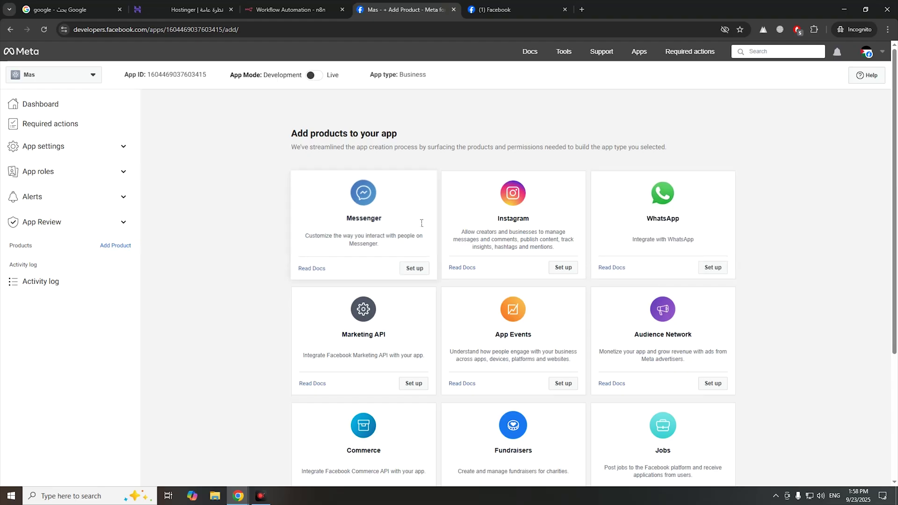
- Set up the Messenger product on the Mas app and scroll to Configure webhooks
{"action": "double_click", "coordinate": [378, 218]}
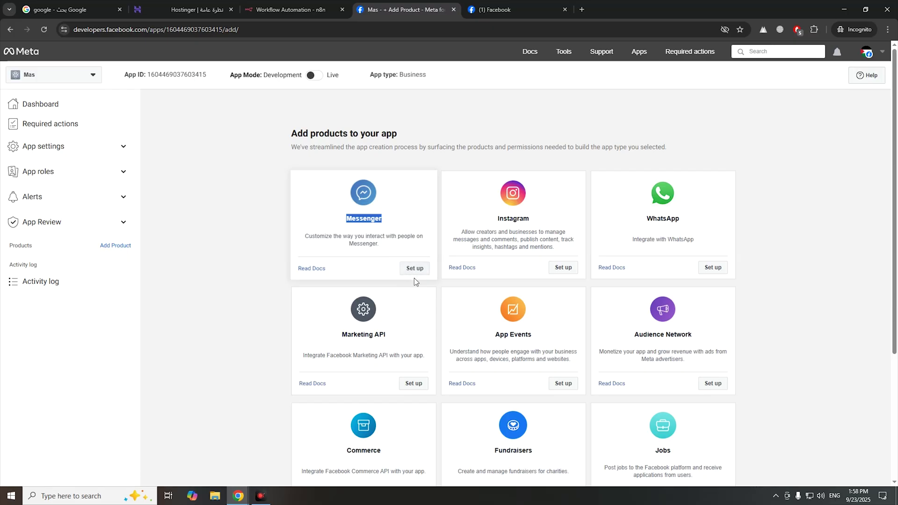
{"action": "left_click", "coordinate": [415, 270]}
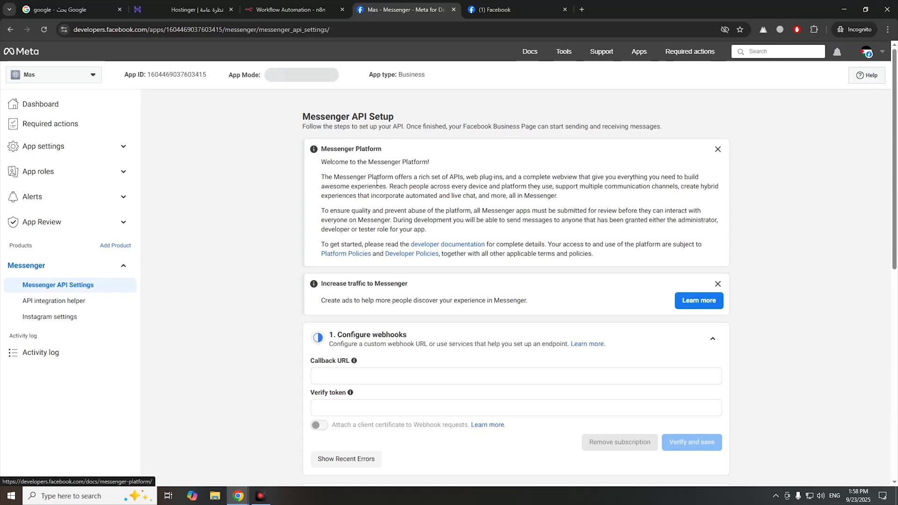
{"action": "left_click_drag", "start_coordinate": [300, 123], "coordinate": [397, 123]}
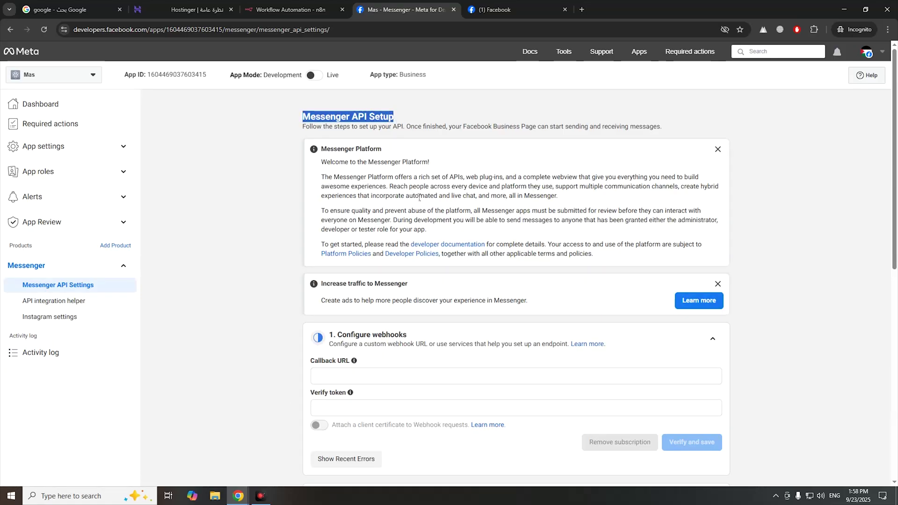
{"action": "scroll", "coordinate": [420, 198], "scroll_direction": "down", "scroll_amount": 3}
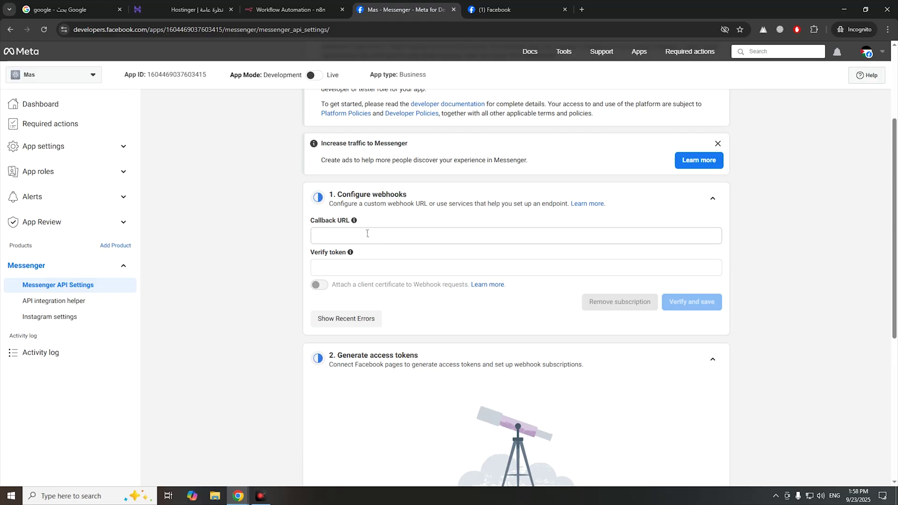
- Open the n8n Webhook node and copy its Test URL
{"action": "left_click", "coordinate": [296, 16]}
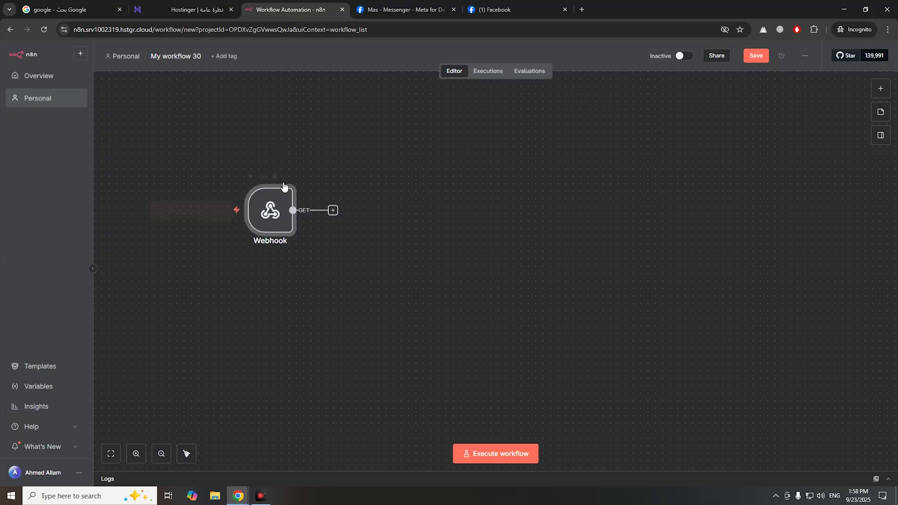
{"action": "mouse_move", "coordinate": [273, 197]}
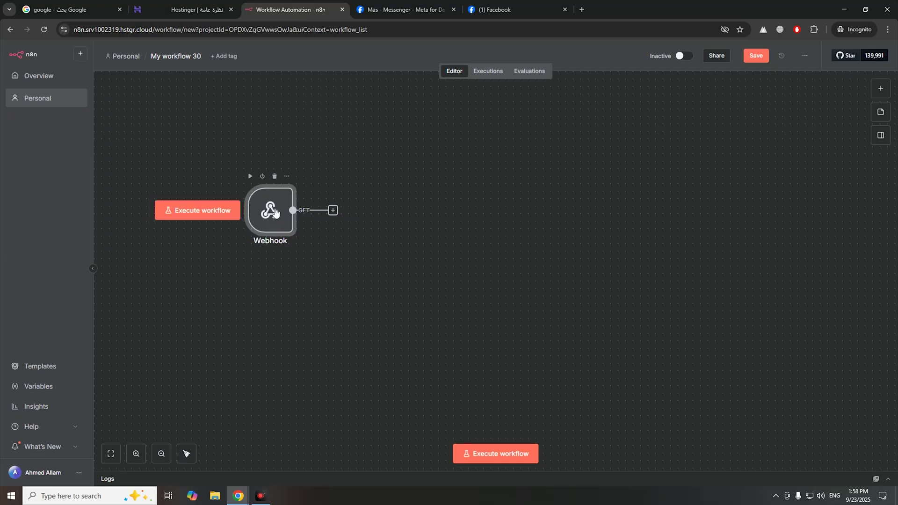
{"action": "double_click", "coordinate": [275, 213]}
{"action": "left_click", "coordinate": [309, 149]}
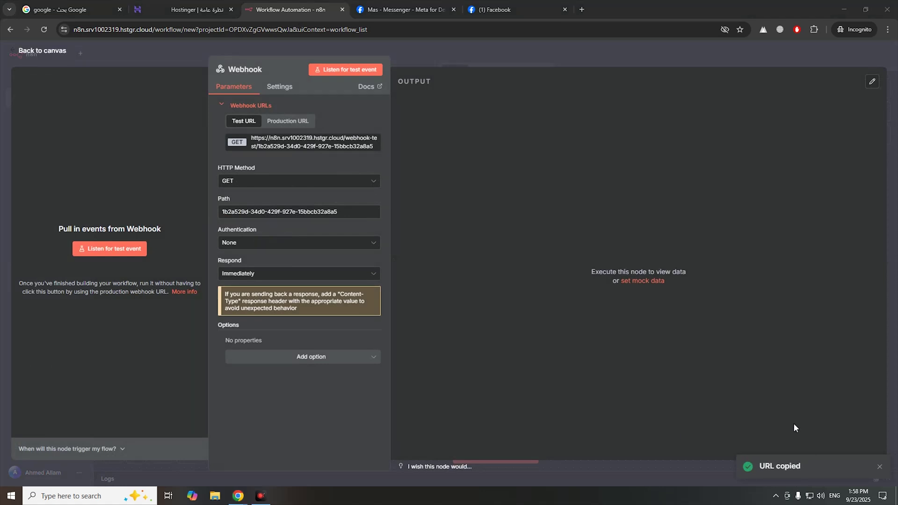
- Paste the n8n webhook test URL into the Messenger Callback URL field
{"action": "left_click", "coordinate": [414, 10]}
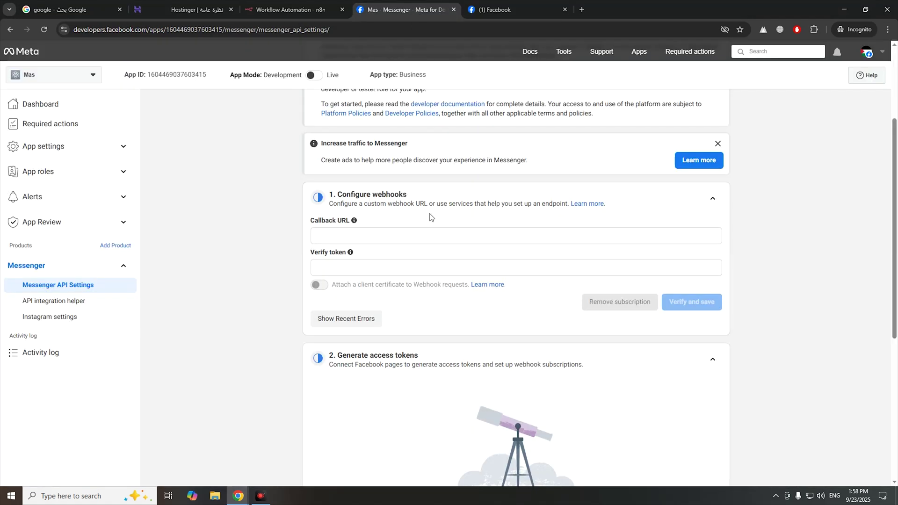
{"action": "left_click", "coordinate": [411, 238]}
{"action": "key", "text": "ctrl+v"}
- Enter a verify token, then have the n8n Webhook node listen for a test event
{"action": "left_click_drag", "start_coordinate": [312, 257], "coordinate": [345, 256]}
{"action": "left_click", "coordinate": [342, 268]}
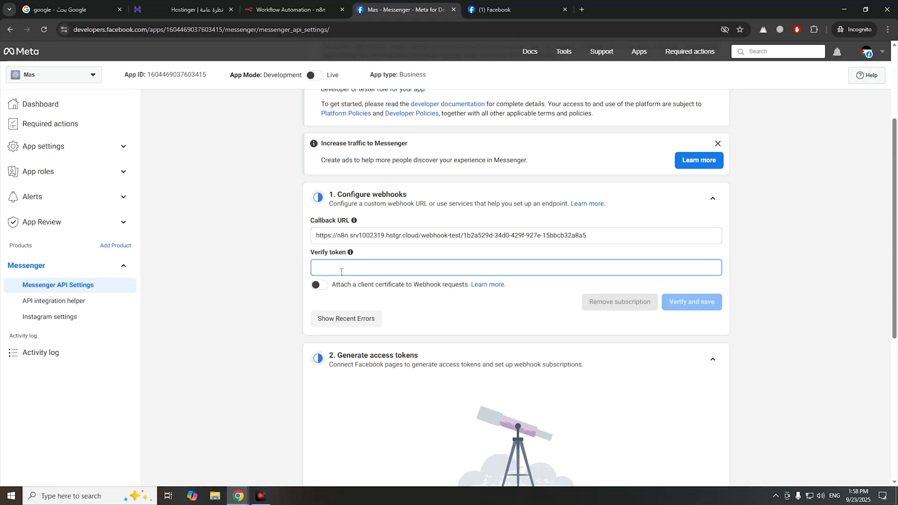
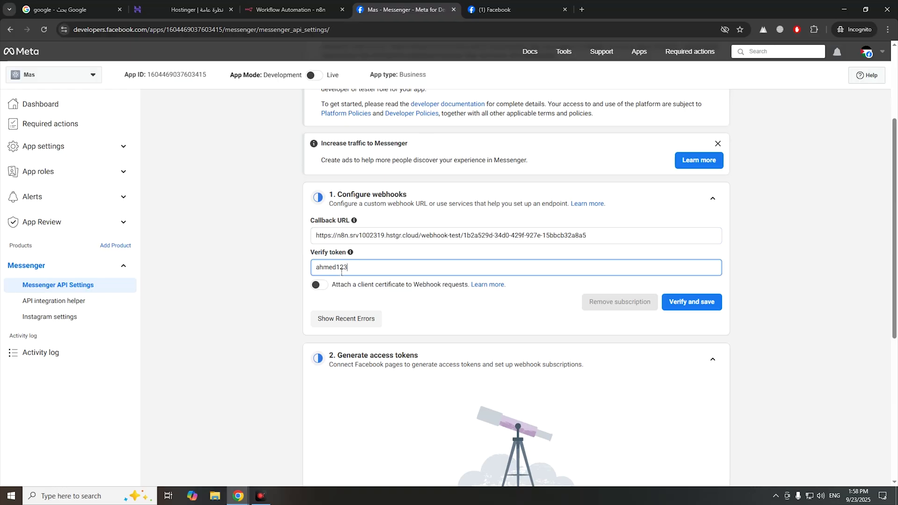
{"action": "left_click", "coordinate": [296, 9]}
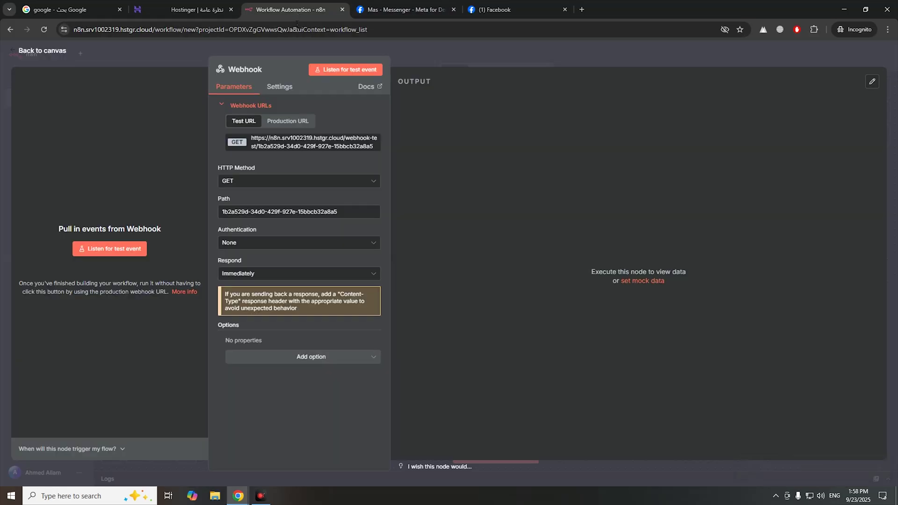
{"action": "left_click", "coordinate": [112, 252]}
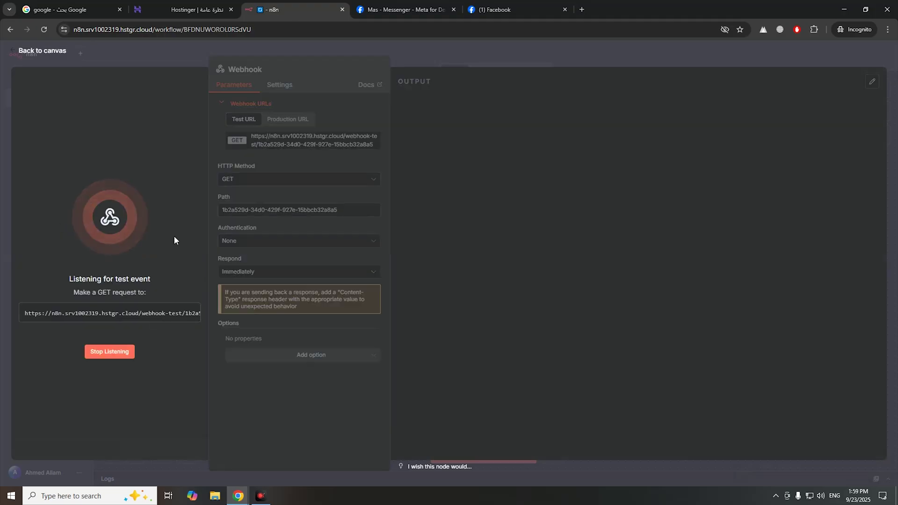
- Try Verify and save on the Messenger webhook, which shows a validation error
{"action": "left_click", "coordinate": [386, 10]}
{"action": "left_click", "coordinate": [692, 302]}
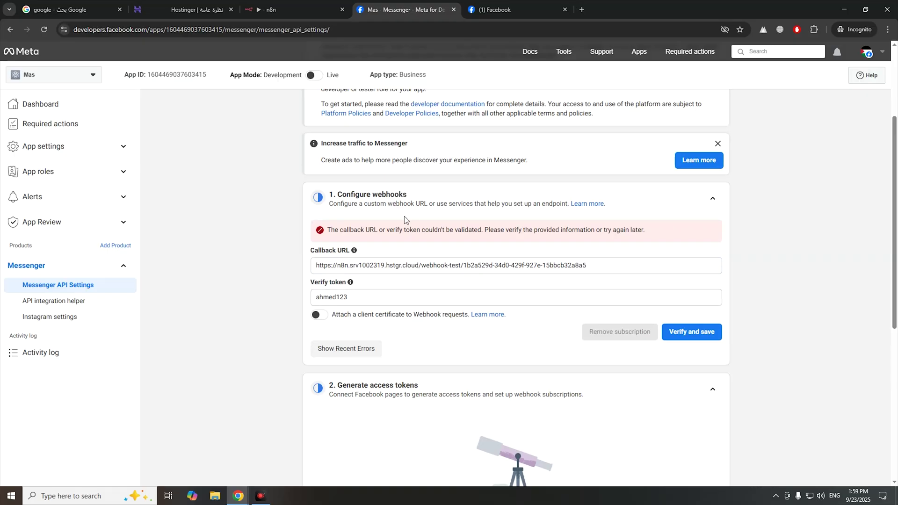
{"action": "left_click_drag", "start_coordinate": [361, 230], "coordinate": [584, 231]}
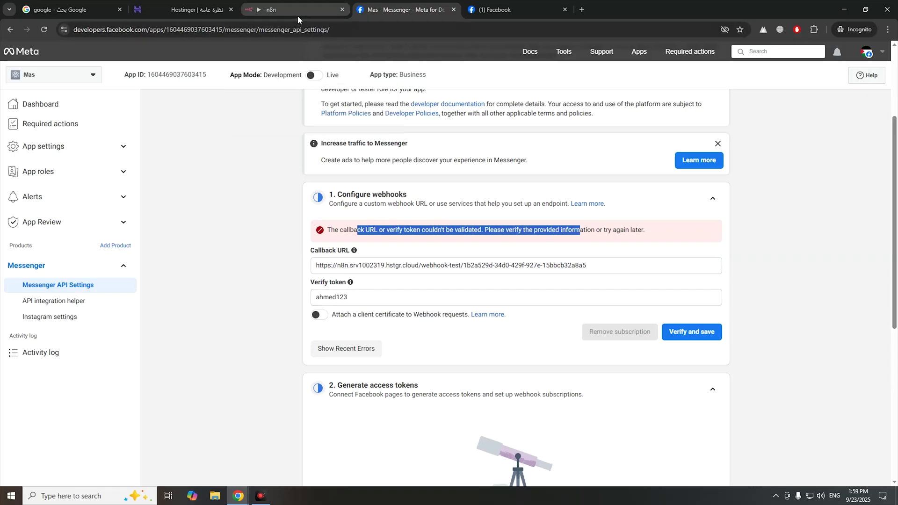
- Inspect the received verification request in the Webhook output schema, then return to the canvas
{"action": "left_click", "coordinate": [297, 10]}
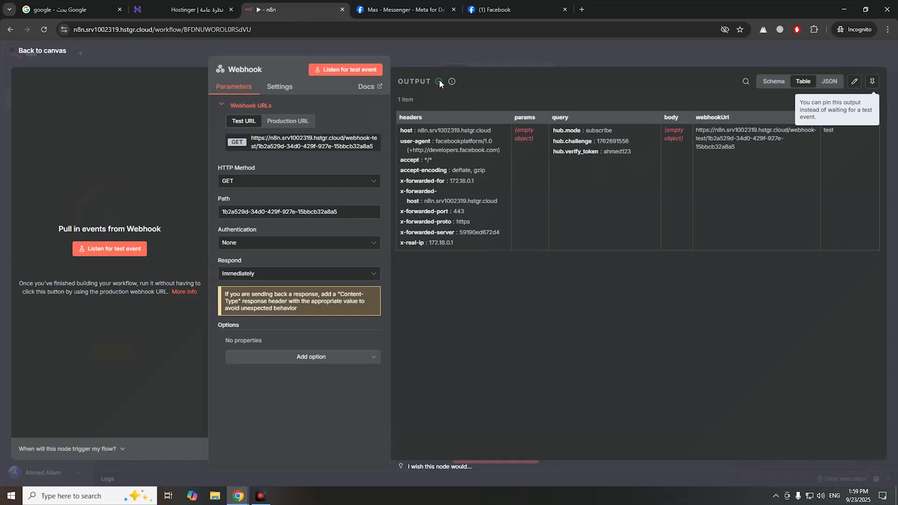
{"action": "left_click_drag", "start_coordinate": [428, 131], "coordinate": [504, 183]}
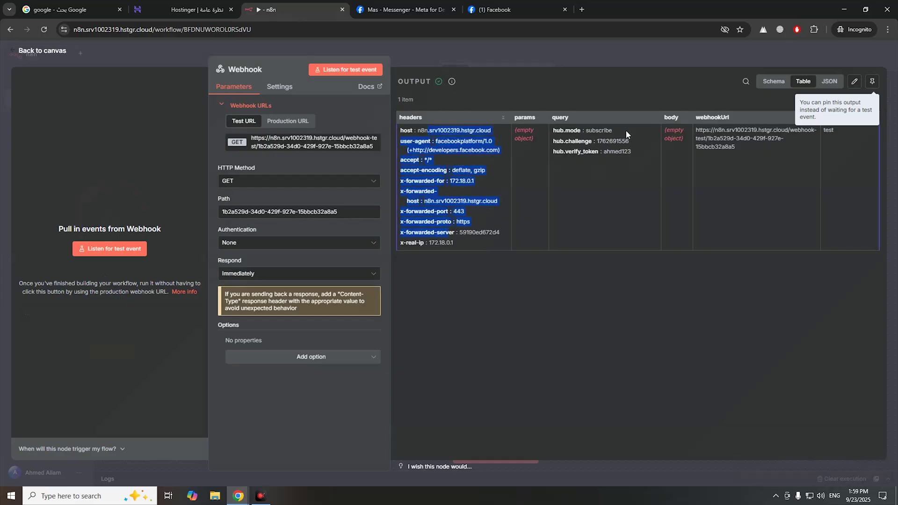
{"action": "left_click", "coordinate": [777, 85]}
{"action": "left_click_drag", "start_coordinate": [456, 111], "coordinate": [706, 323]}
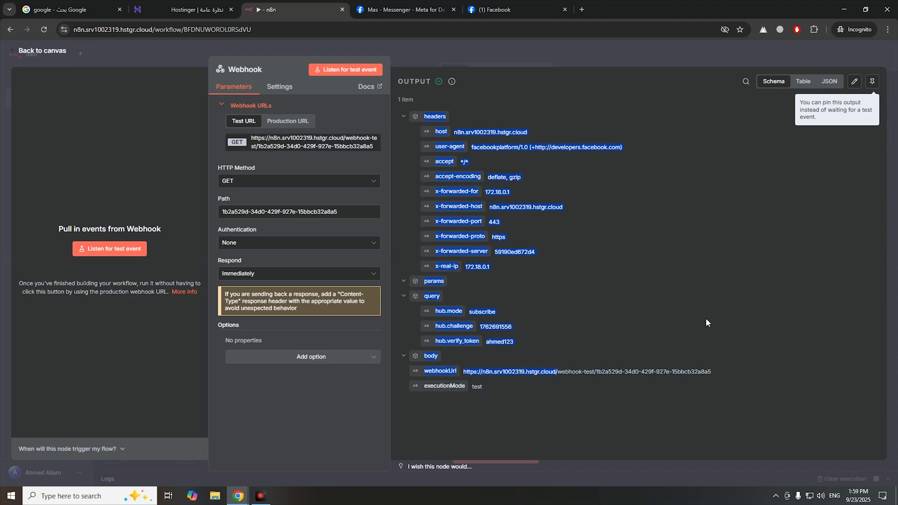
{"action": "left_click", "coordinate": [633, 115]}
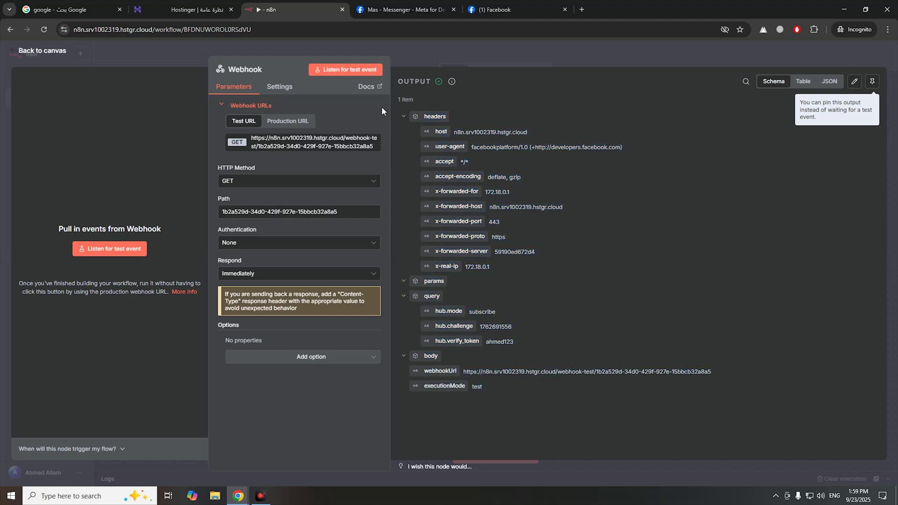
{"action": "left_click", "coordinate": [56, 56]}
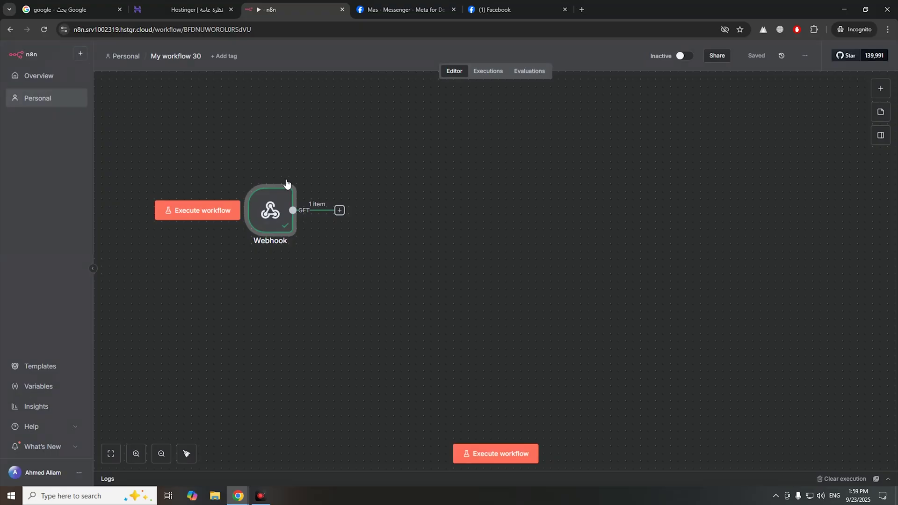
- Add an If node directly after the Webhook node
{"action": "left_click", "coordinate": [340, 211]}
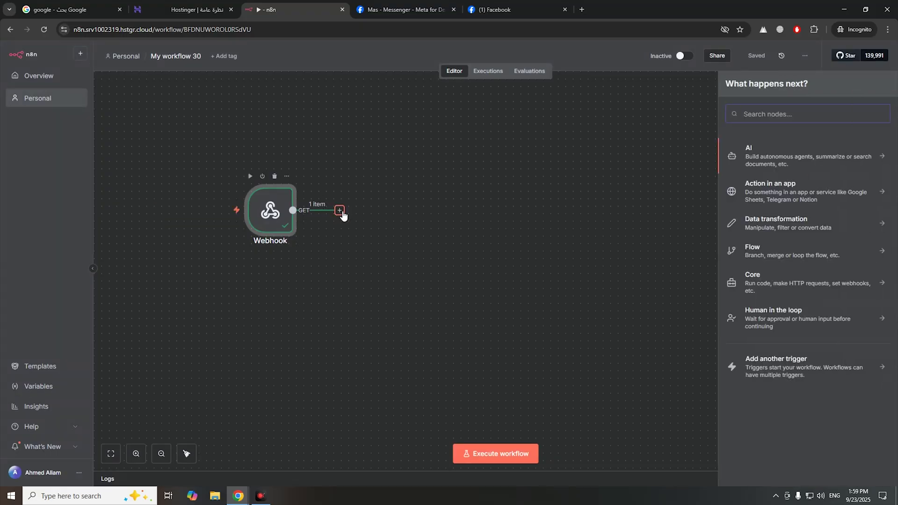
{"action": "type", "text": "if"}
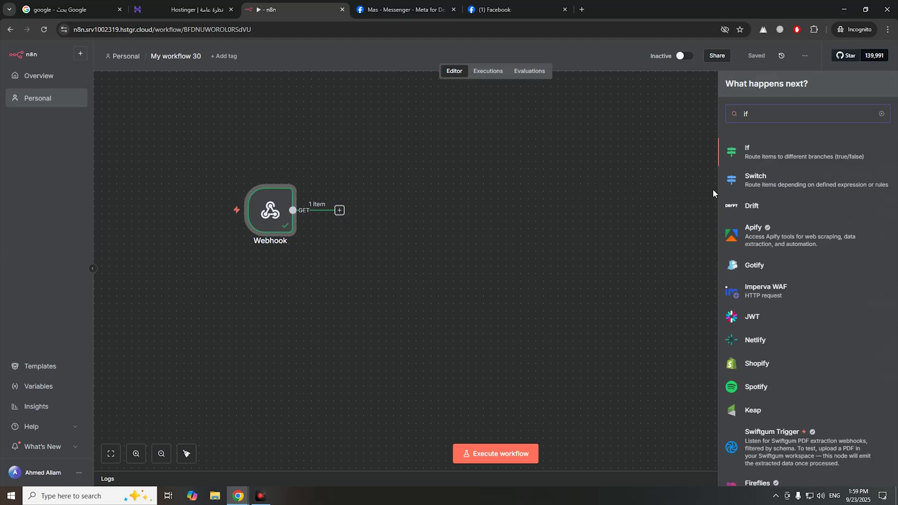
{"action": "left_click", "coordinate": [781, 157]}
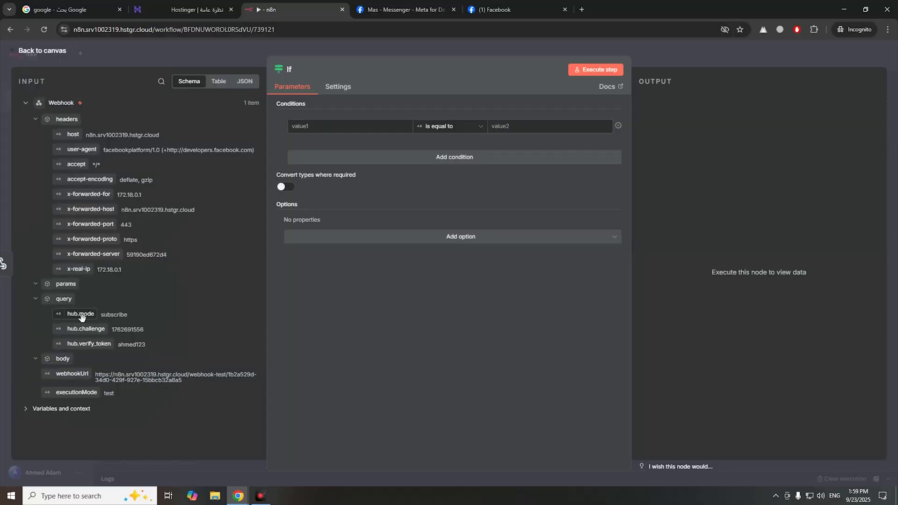
- Make the first If condition check that hub.mode equals subscribe
{"action": "left_click_drag", "start_coordinate": [81, 314], "coordinate": [322, 126]}
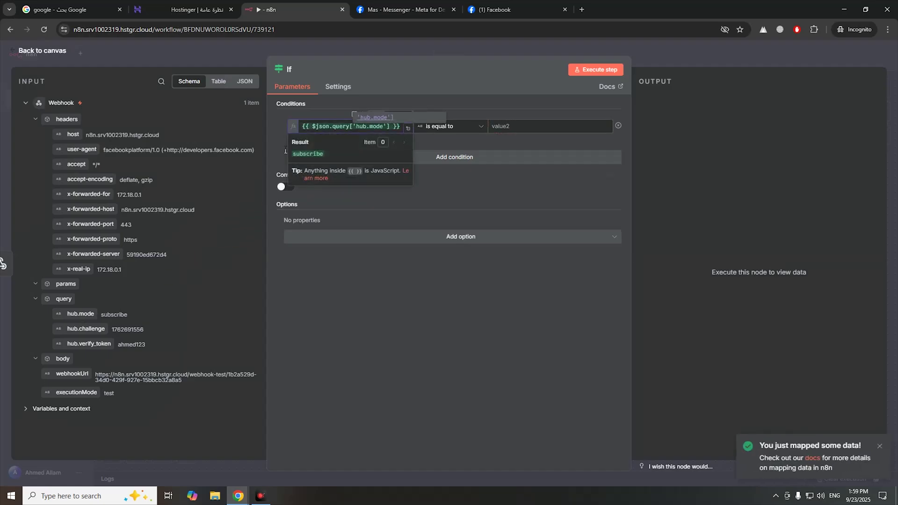
{"action": "double_click", "coordinate": [125, 314]}
{"action": "right_click", "coordinate": [129, 318]}
{"action": "left_click", "coordinate": [135, 324]}
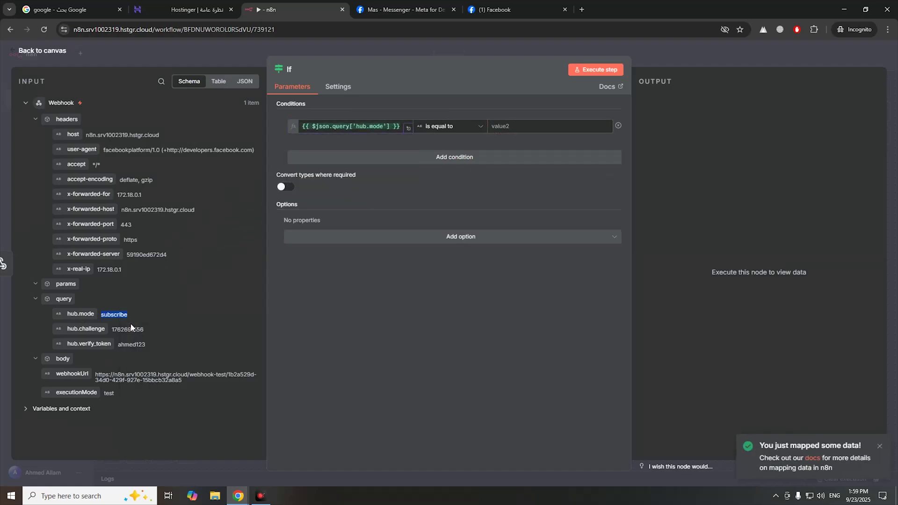
{"action": "left_click", "coordinate": [505, 129]}
{"action": "key", "text": "ctrl+v"}
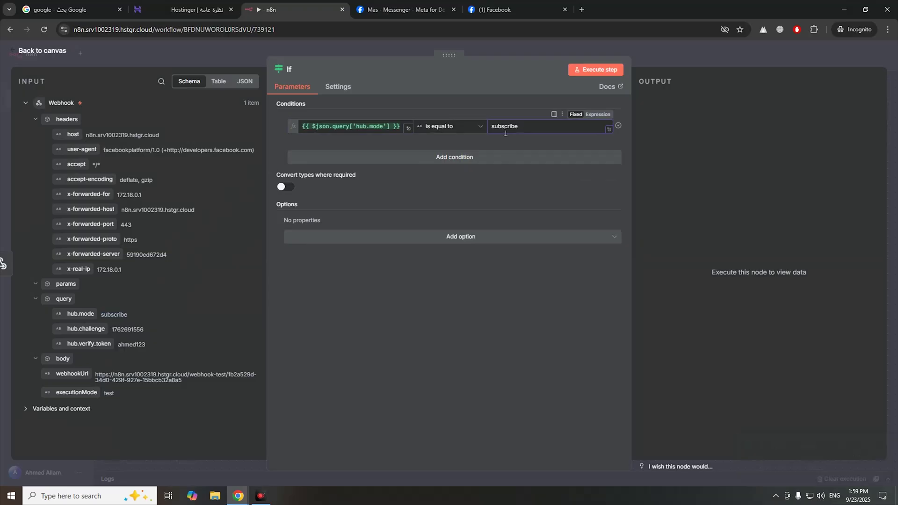
- Add a second condition requiring hub.verify_token to equal the expected token value
{"action": "left_click", "coordinate": [466, 158]}
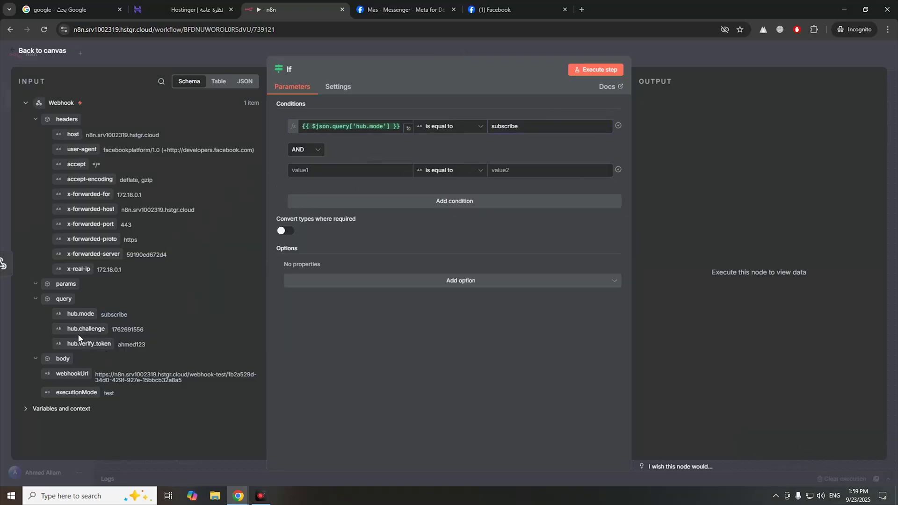
{"action": "left_click_drag", "start_coordinate": [84, 344], "coordinate": [320, 174]}
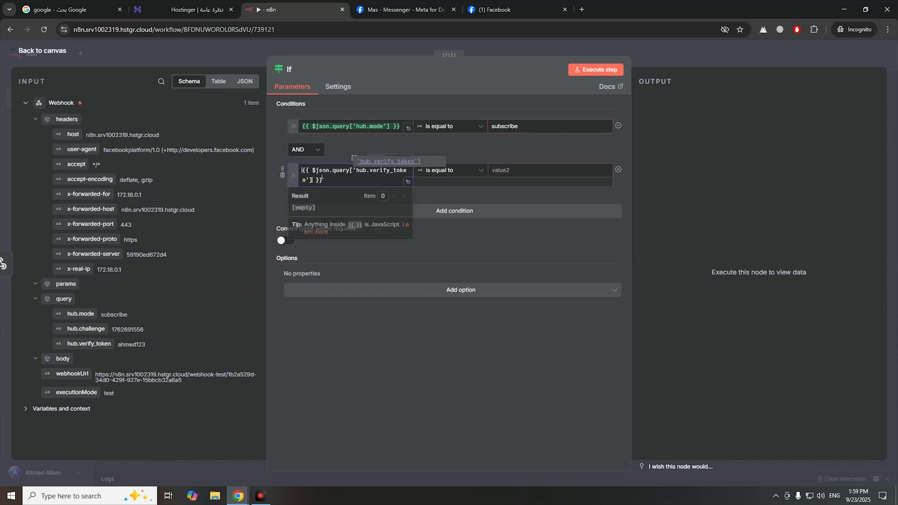
{"action": "double_click", "coordinate": [134, 345]}
{"action": "right_click", "coordinate": [134, 346]}
{"action": "left_click", "coordinate": [149, 355]}
{"action": "left_click", "coordinate": [532, 166]}
{"action": "key", "text": "ctrl+v"}
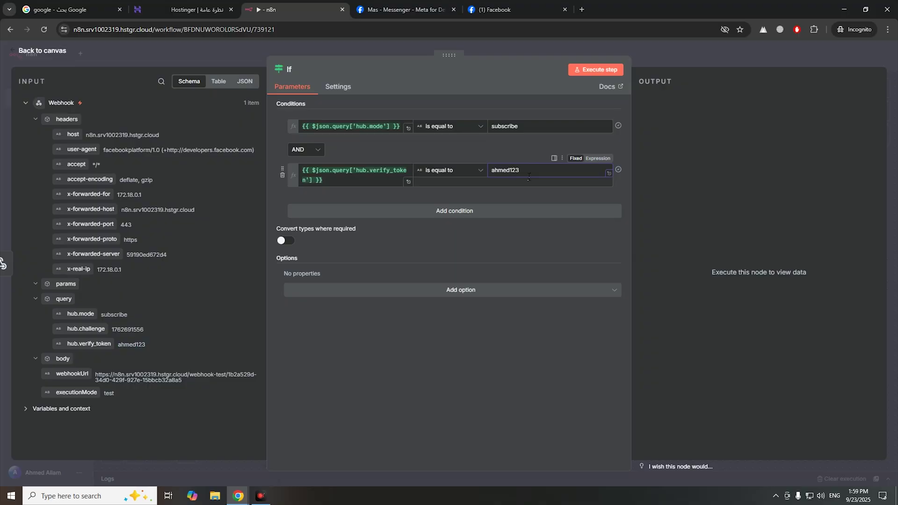
{"action": "left_click_drag", "start_coordinate": [536, 172], "coordinate": [491, 173]}
- Run the If node and confirm 1 item goes down the true branch
{"action": "left_click", "coordinate": [593, 76]}
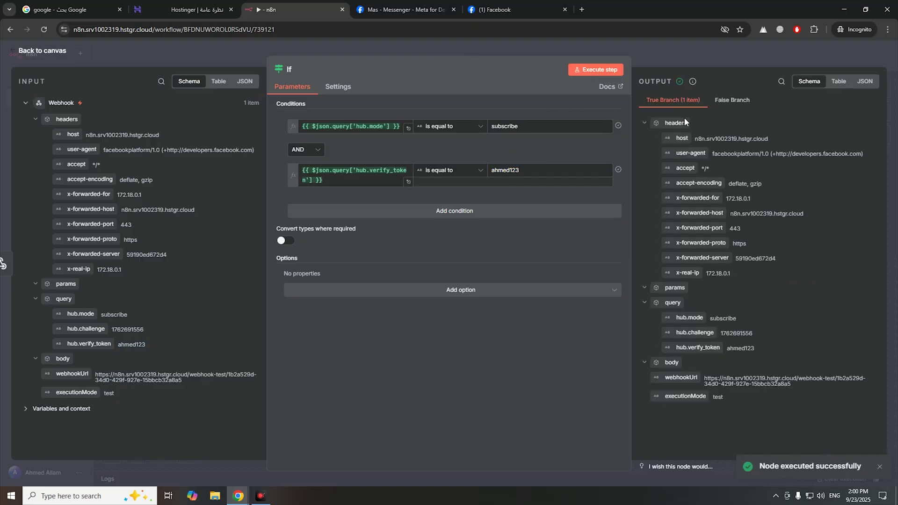
{"action": "left_click_drag", "start_coordinate": [709, 113], "coordinate": [753, 120]}
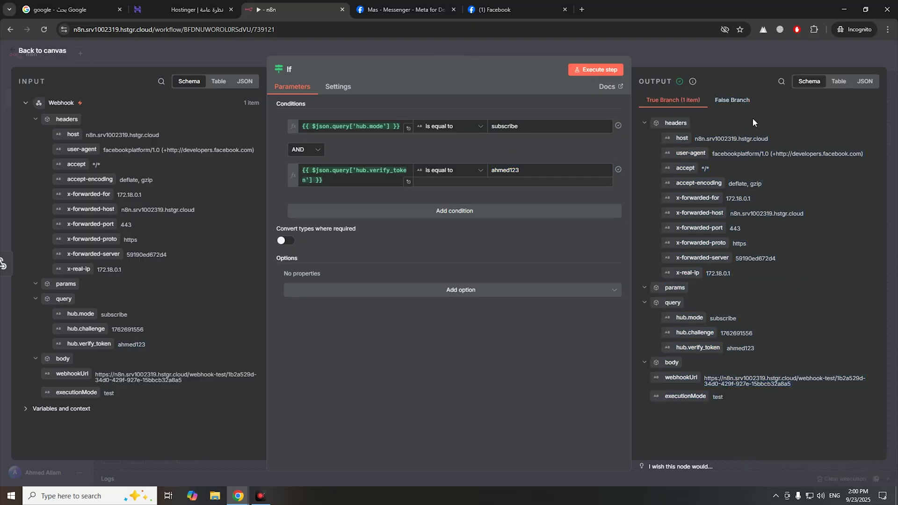
{"action": "left_click", "coordinate": [174, 54]}
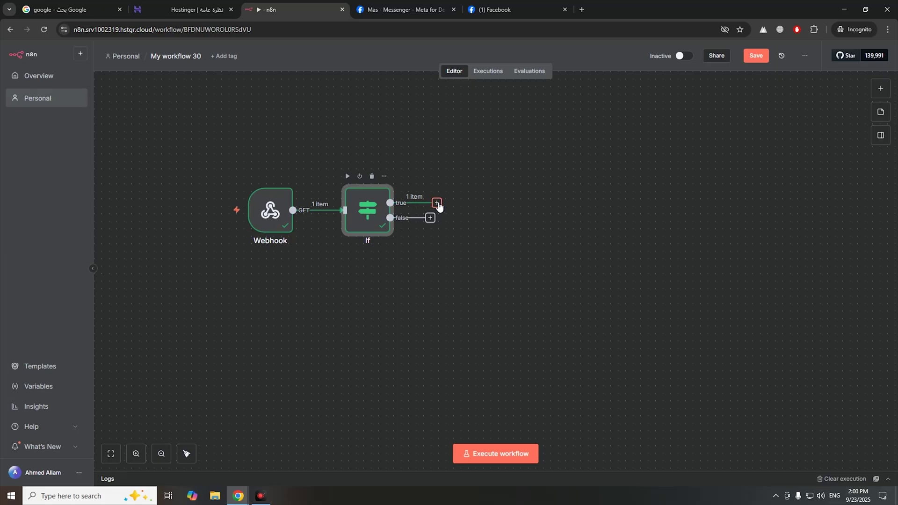
- Add a Respond to Webhook node on the If true branch
{"action": "left_click", "coordinate": [437, 204]}
{"action": "type", "text": "res"}
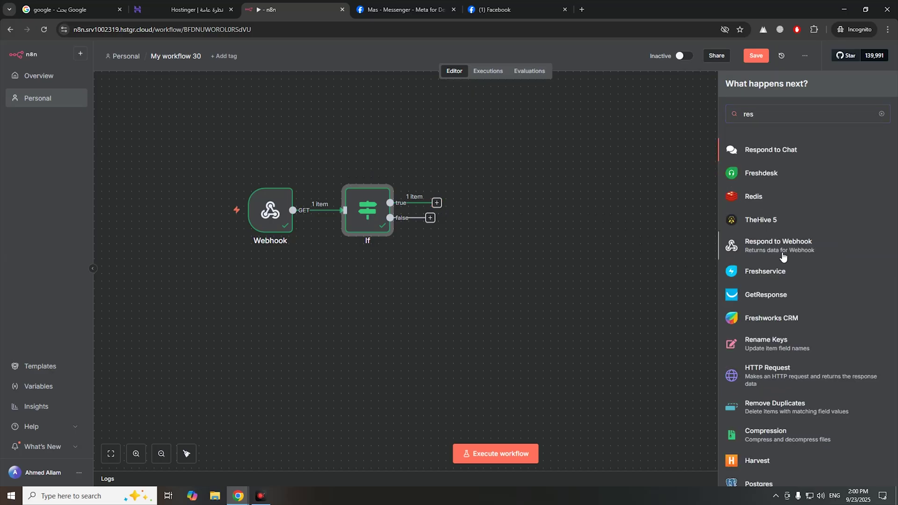
{"action": "left_click", "coordinate": [779, 245]}
- Set Respond With to Text and map hub.challenge into the Response Body
{"action": "left_click", "coordinate": [482, 160]}
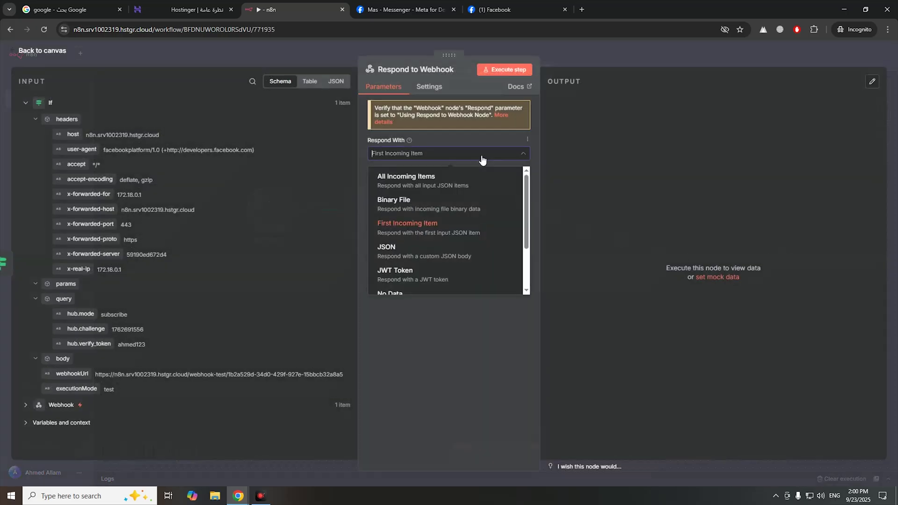
{"action": "scroll", "coordinate": [470, 243], "scroll_direction": "down", "scroll_amount": 3}
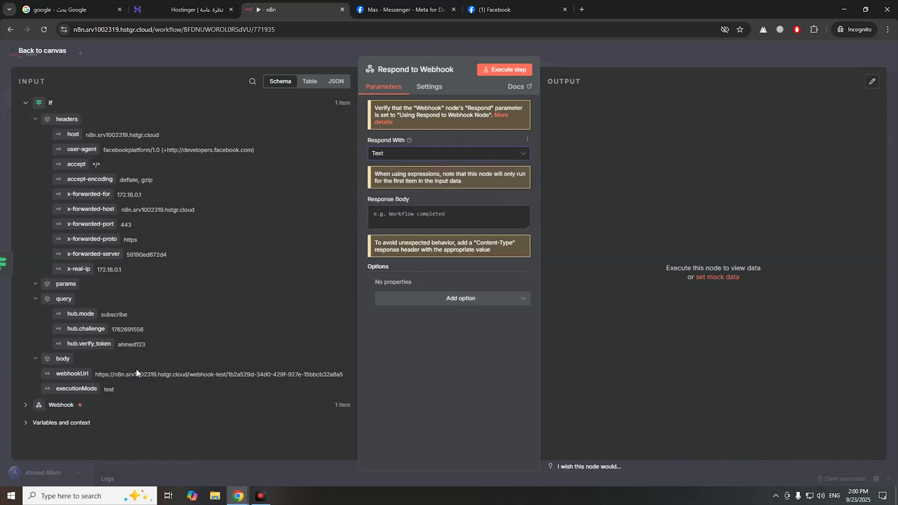
{"action": "left_click_drag", "start_coordinate": [77, 329], "coordinate": [432, 222]}
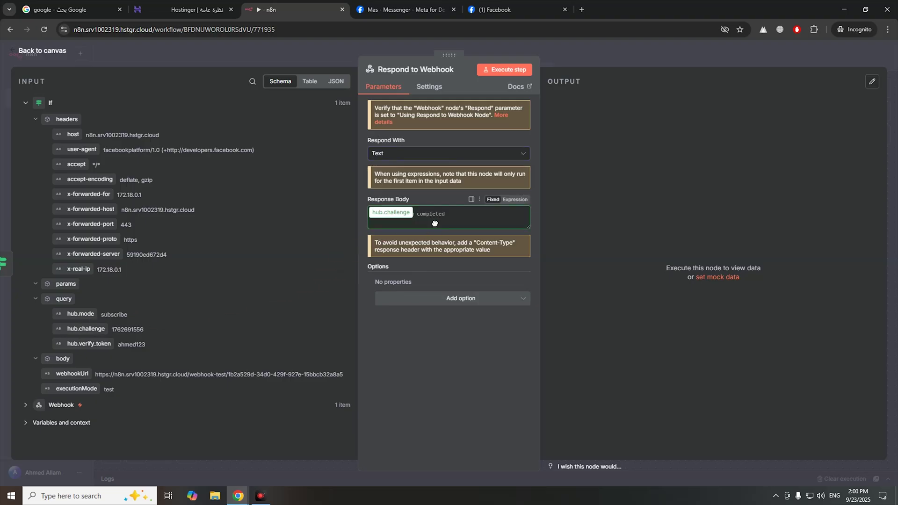
{"action": "left_click", "coordinate": [428, 221]}
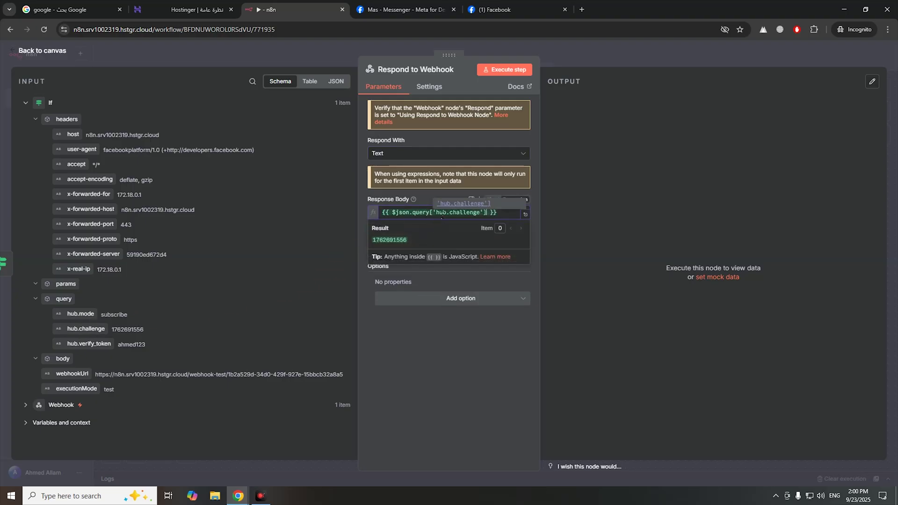
- Execute the Respond to Webhook node until it runs successfully
{"action": "left_click", "coordinate": [509, 68]}
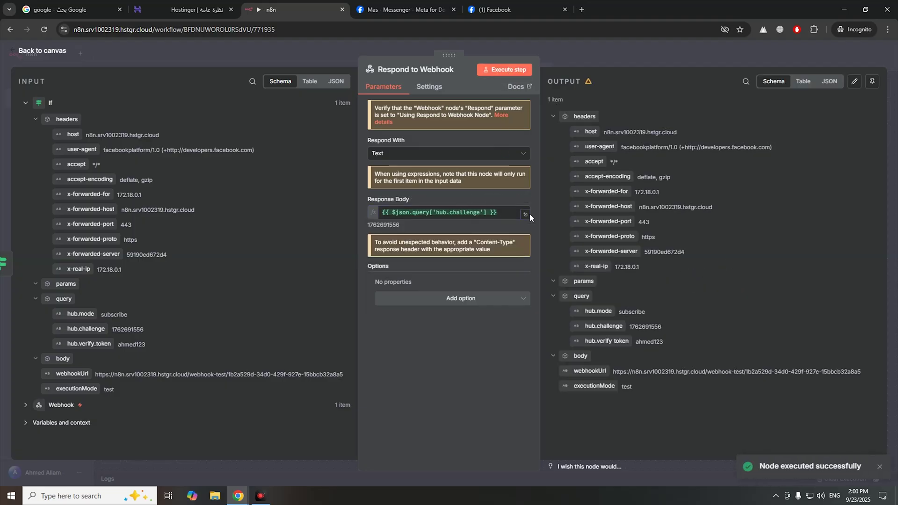
{"action": "left_click", "coordinate": [529, 88]}
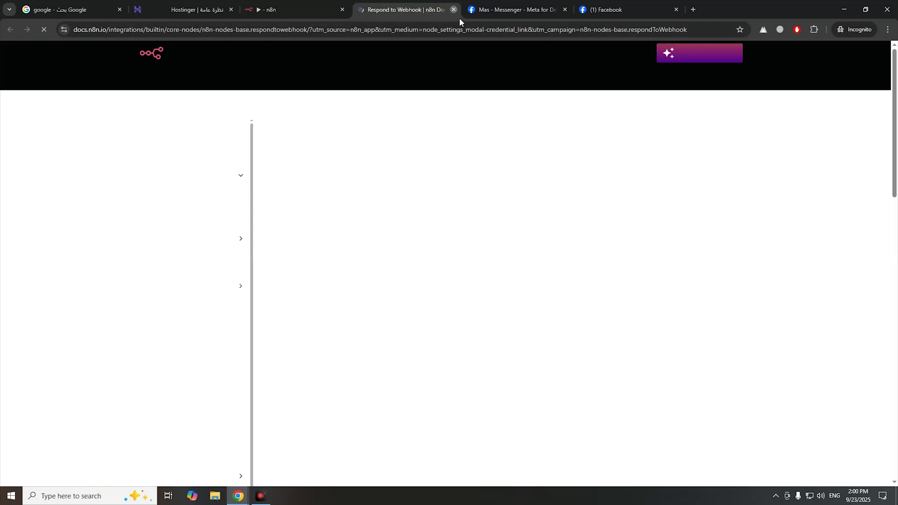
{"action": "left_click", "coordinate": [453, 10]}
{"action": "left_click", "coordinate": [515, 71]}
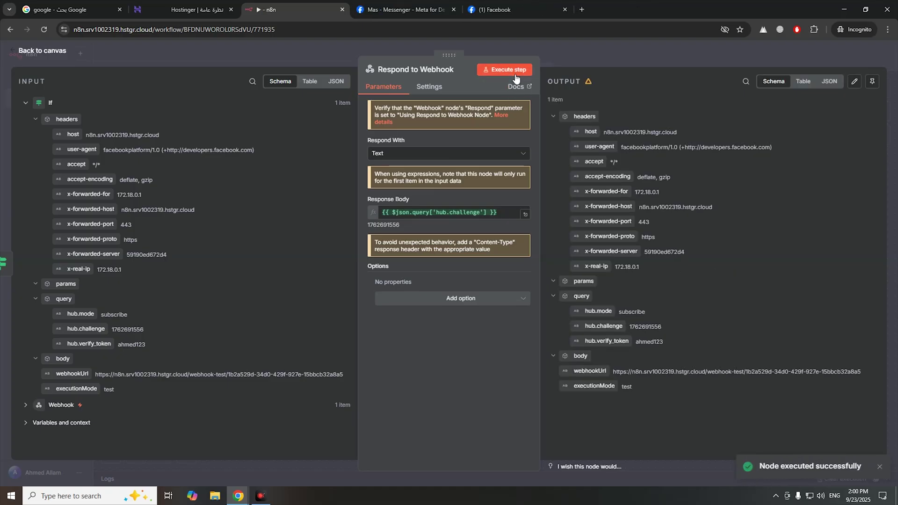
{"action": "left_click", "coordinate": [515, 72]}
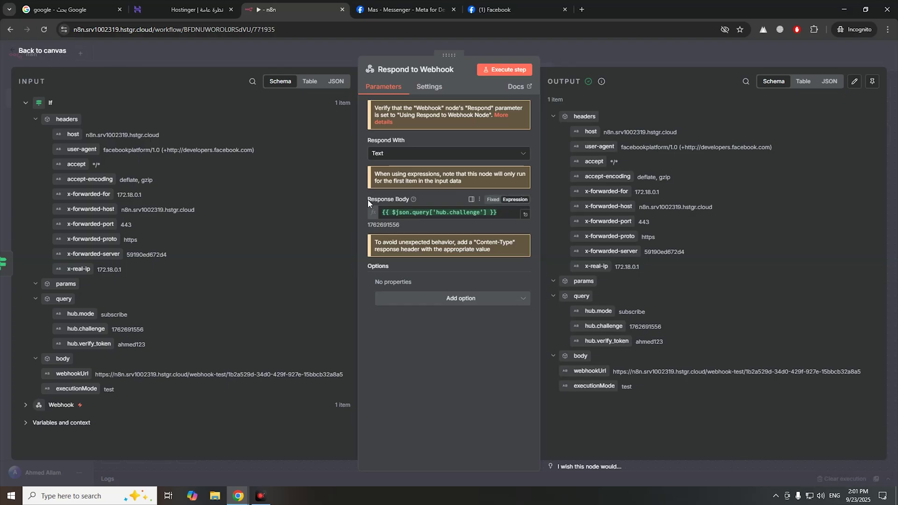
- Retry Verify and save in Meta, see the error, and rerun the n8n Respond step
{"action": "left_click", "coordinate": [433, 10]}
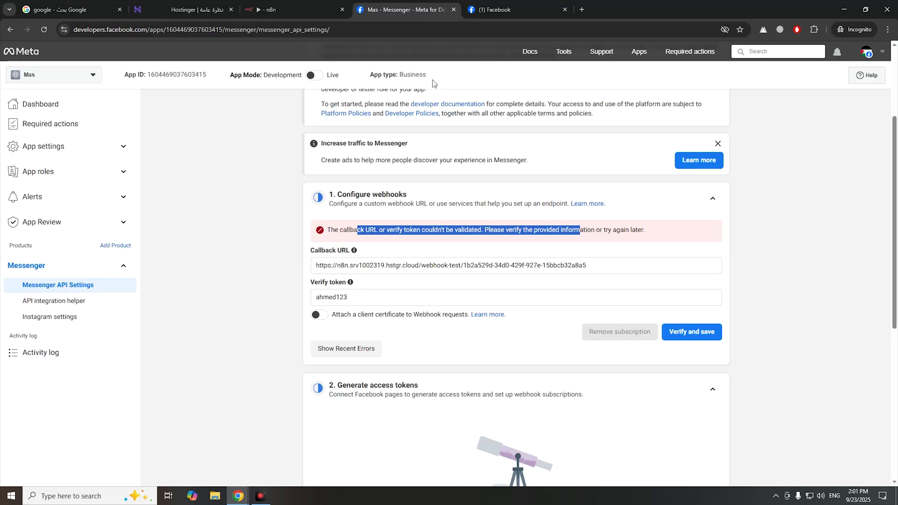
{"action": "left_click", "coordinate": [697, 334]}
{"action": "left_click_drag", "start_coordinate": [581, 230], "coordinate": [471, 230]}
{"action": "left_click", "coordinate": [292, 10]}
{"action": "left_click", "coordinate": [510, 70]}
- Retry webhook verification twice more between n8n reruns; it still fails, so return to n8n
{"action": "left_click", "coordinate": [405, 11]}
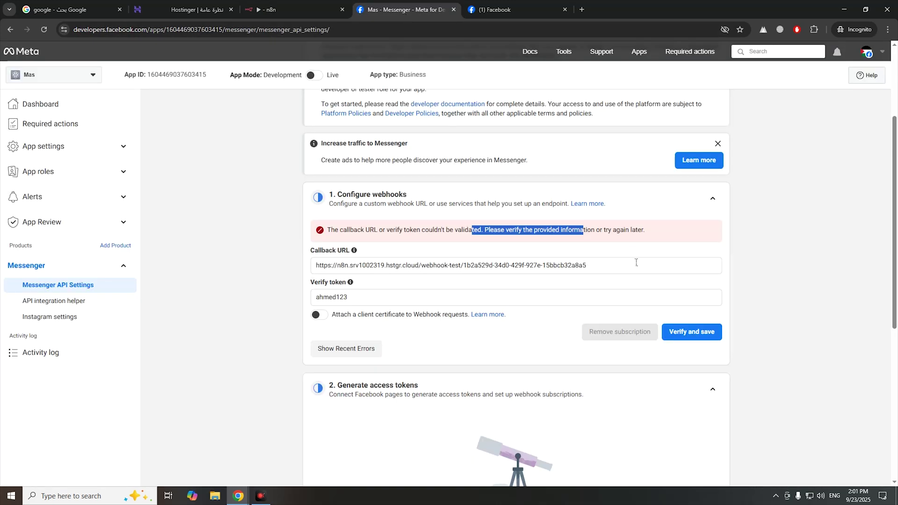
{"action": "left_click", "coordinate": [676, 331]}
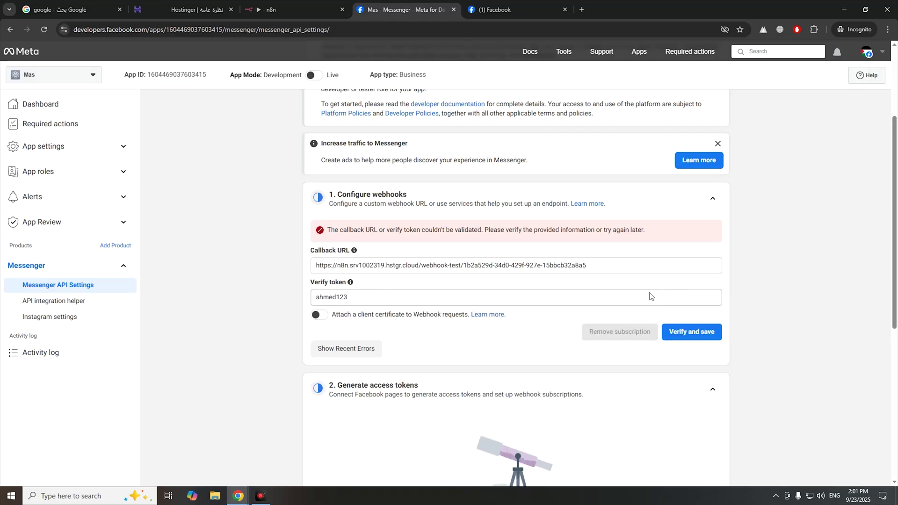
{"action": "left_click", "coordinate": [292, 8]}
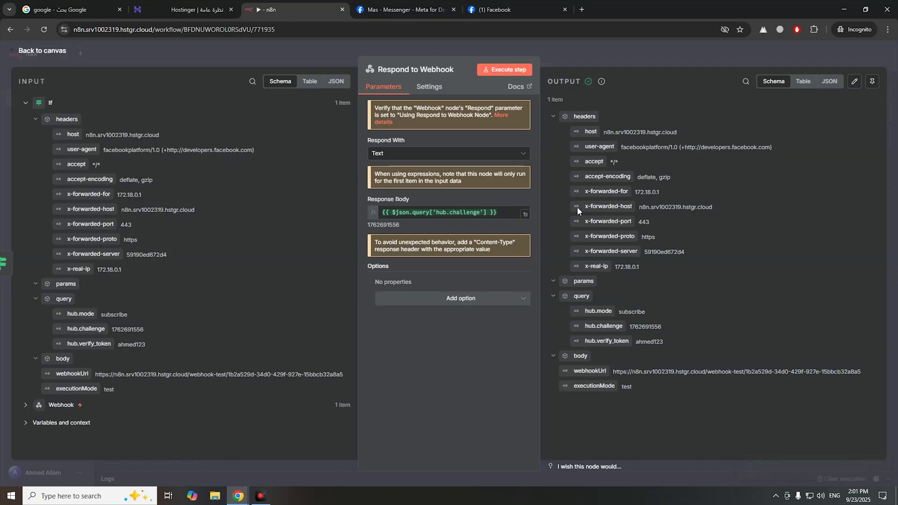
{"action": "left_click", "coordinate": [505, 69]}
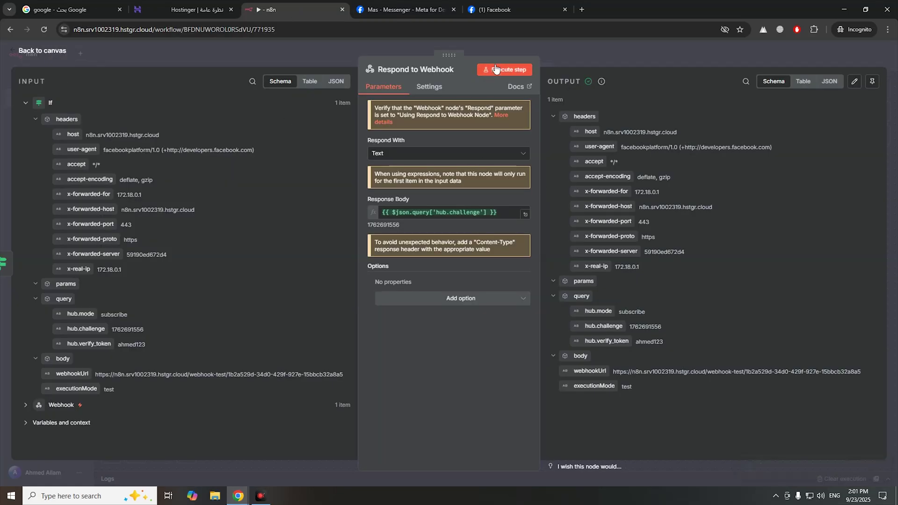
{"action": "left_click", "coordinate": [423, 10]}
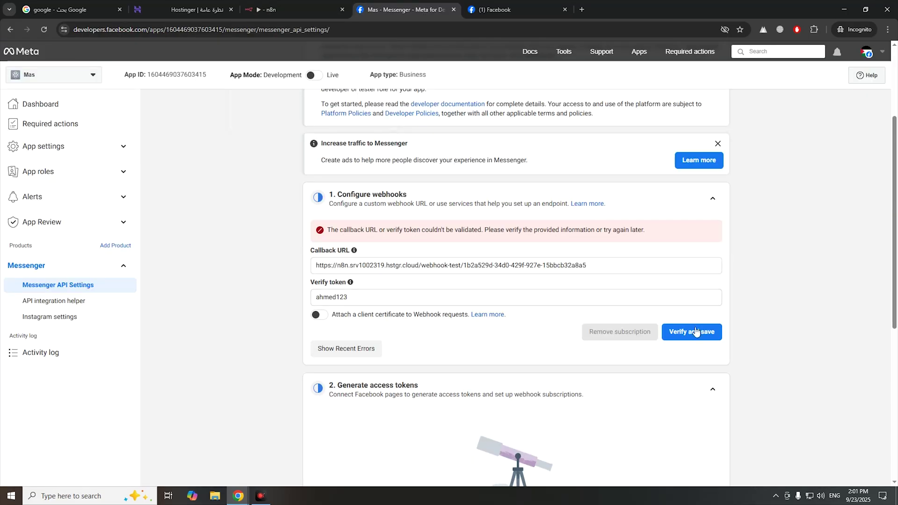
{"action": "left_click", "coordinate": [695, 332]}
{"action": "left_click", "coordinate": [292, 9]}
{"action": "left_click", "coordinate": [406, 14]}
{"action": "left_click_drag", "start_coordinate": [603, 230], "coordinate": [369, 230]}
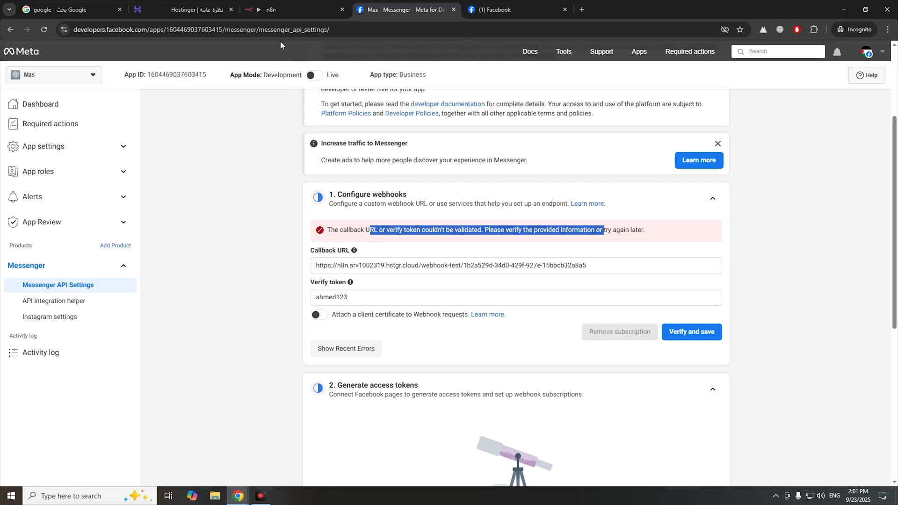
{"action": "left_click", "coordinate": [288, 12]}
- Enable multiple HTTP methods on the Webhook node and respond via a Respond to Webhook node
{"action": "mouse_move", "coordinate": [260, 248]}
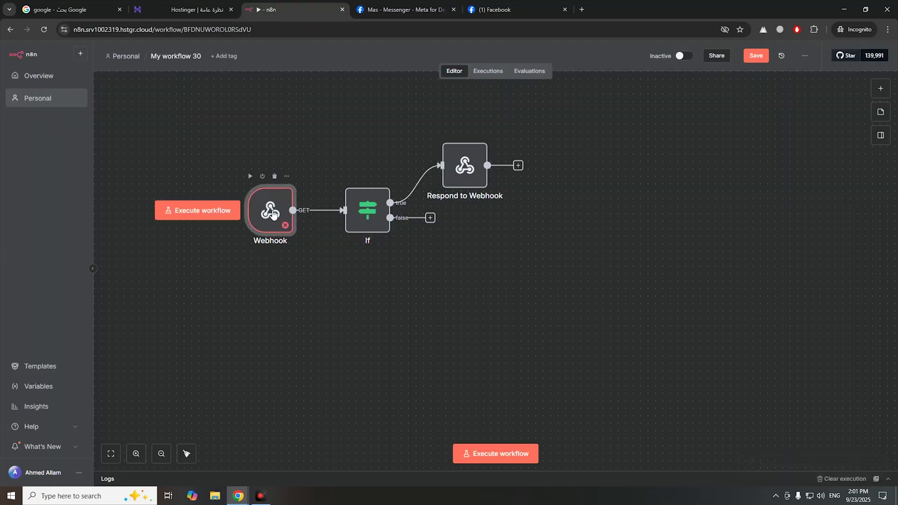
{"action": "double_click", "coordinate": [274, 213]}
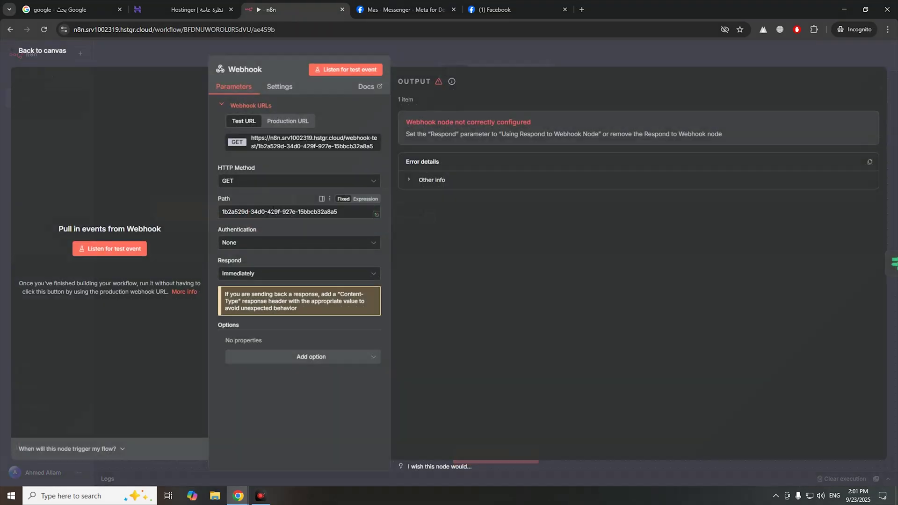
{"action": "left_click", "coordinate": [282, 85]}
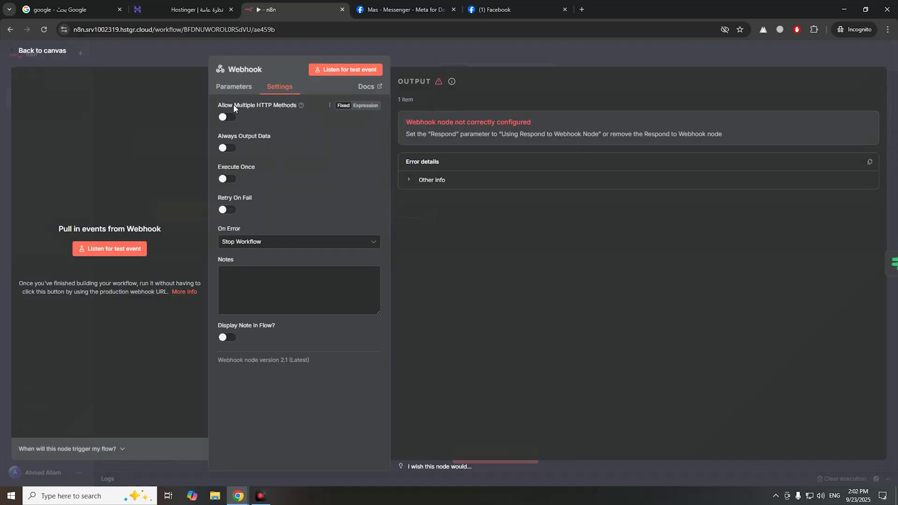
{"action": "left_click", "coordinate": [228, 117]}
{"action": "left_click", "coordinate": [240, 94]}
{"action": "left_click", "coordinate": [290, 280]}
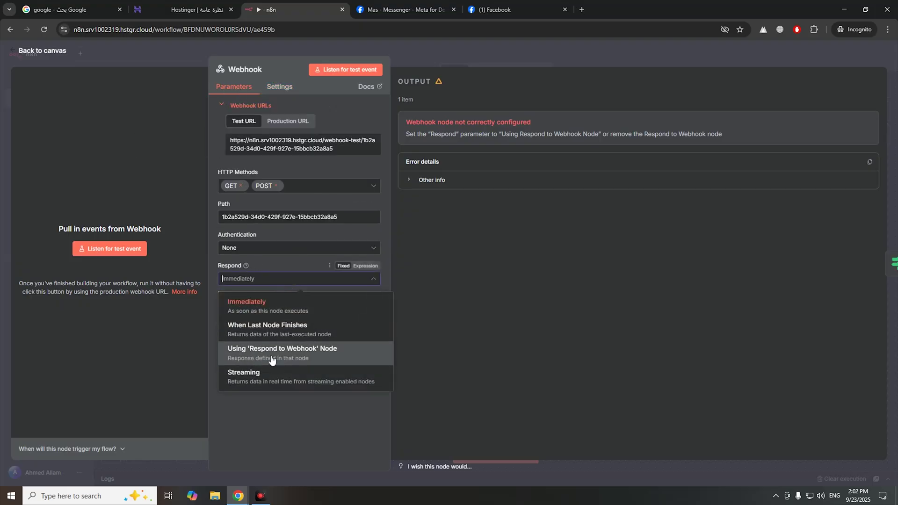
{"action": "left_click", "coordinate": [307, 356]}
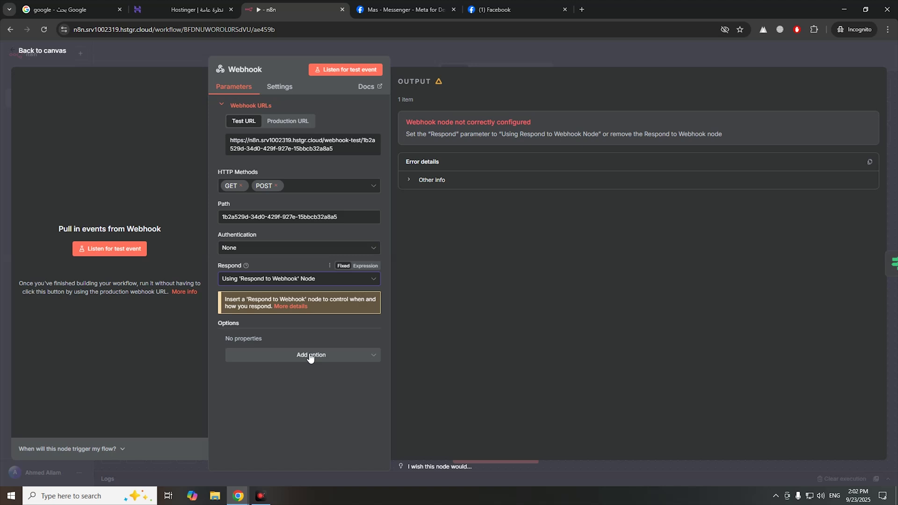
- Listen for a test event in n8n, then verify and save the callback URL in Meta
{"action": "left_click", "coordinate": [346, 70]}
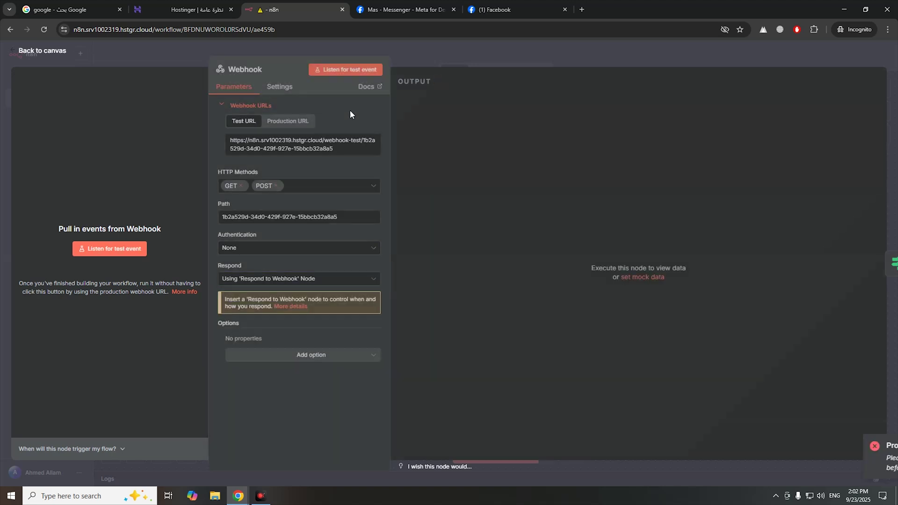
{"action": "left_click", "coordinate": [369, 70]}
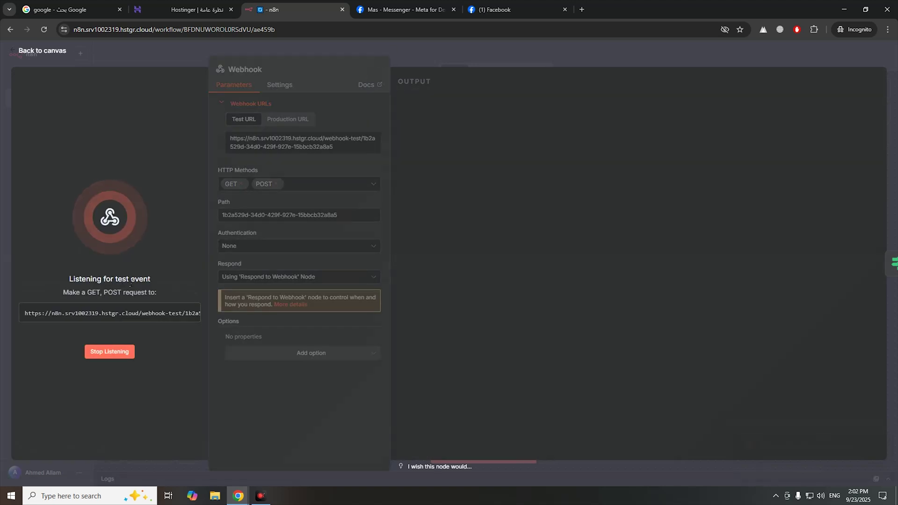
{"action": "left_click", "coordinate": [401, 10]}
{"action": "left_click", "coordinate": [705, 343]}
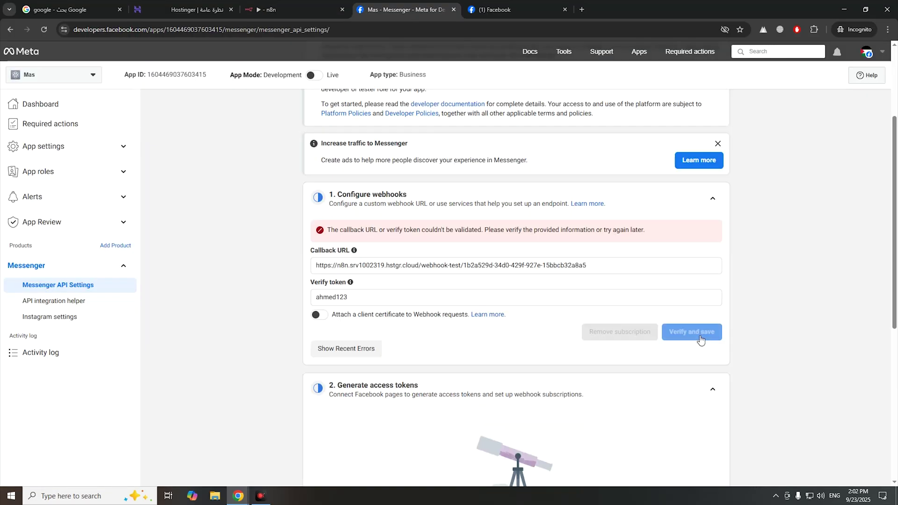
- Re-listen for a test event in n8n and retry Meta's webhook verification
{"action": "left_click", "coordinate": [295, 9]}
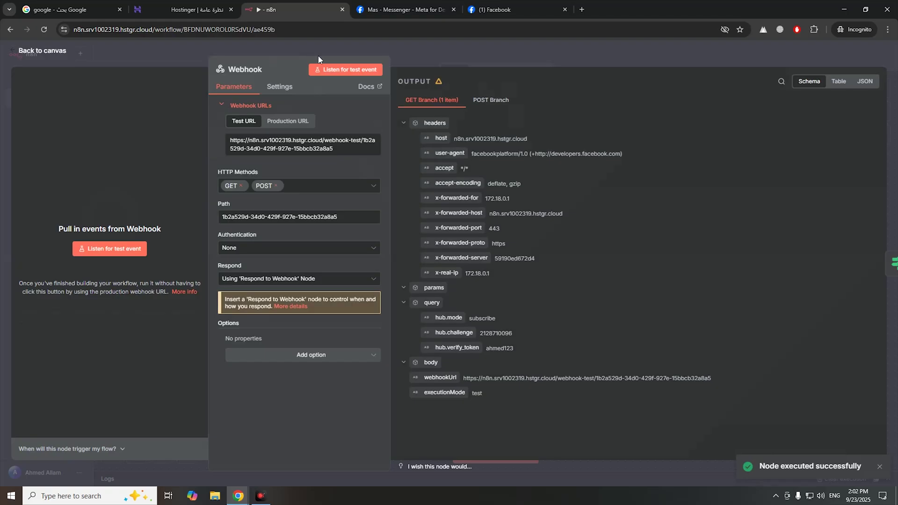
{"action": "left_click", "coordinate": [330, 70]}
{"action": "left_click", "coordinate": [399, 10]}
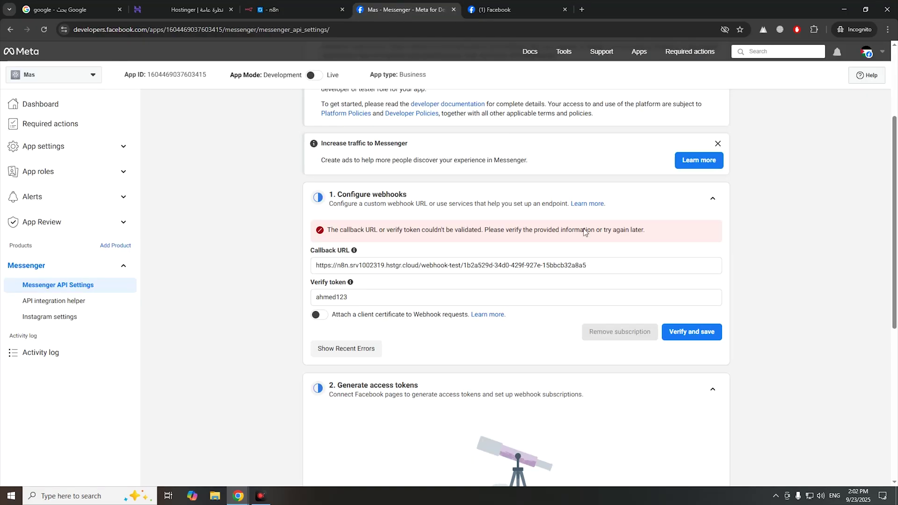
{"action": "left_click", "coordinate": [685, 333]}
- Execute the whole workflow, then verify and save the callback URL again until it succeeds
{"action": "left_click", "coordinate": [290, 9]}
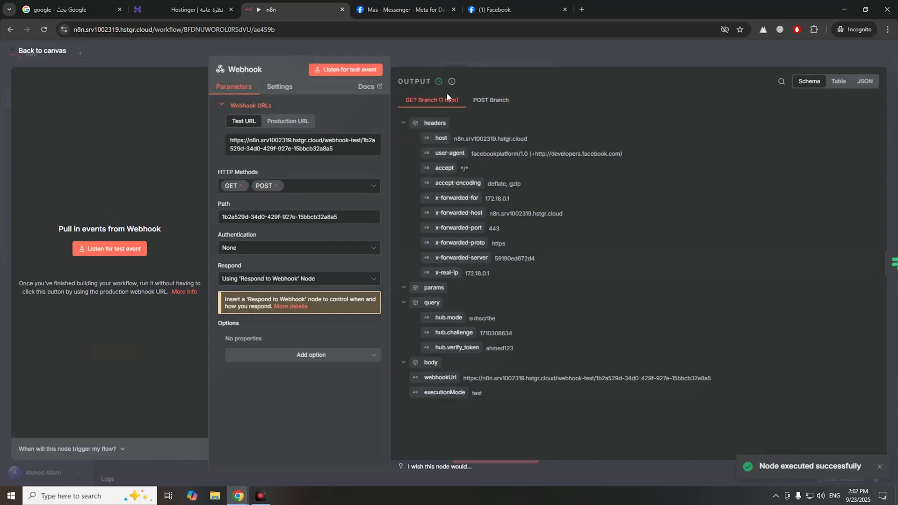
{"action": "key", "text": "Escape"}
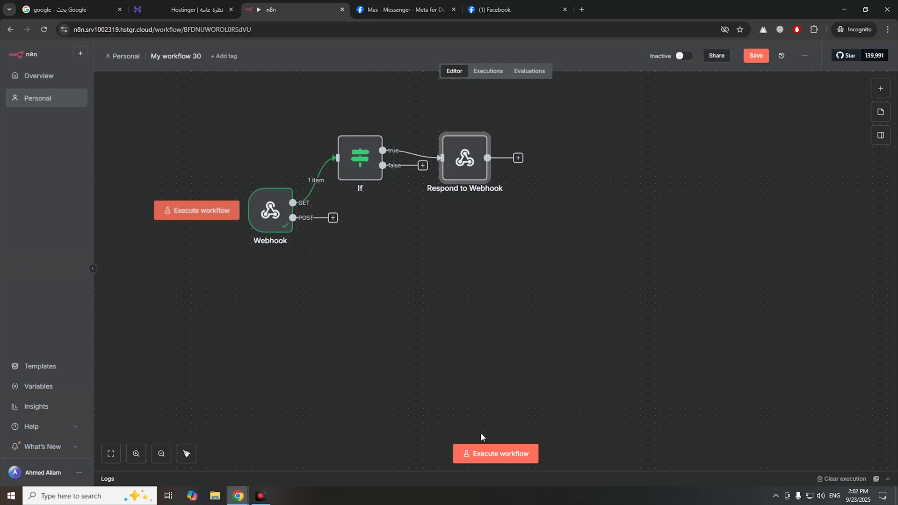
{"action": "left_click", "coordinate": [491, 463]}
{"action": "key", "text": "ctrl+Tab"}
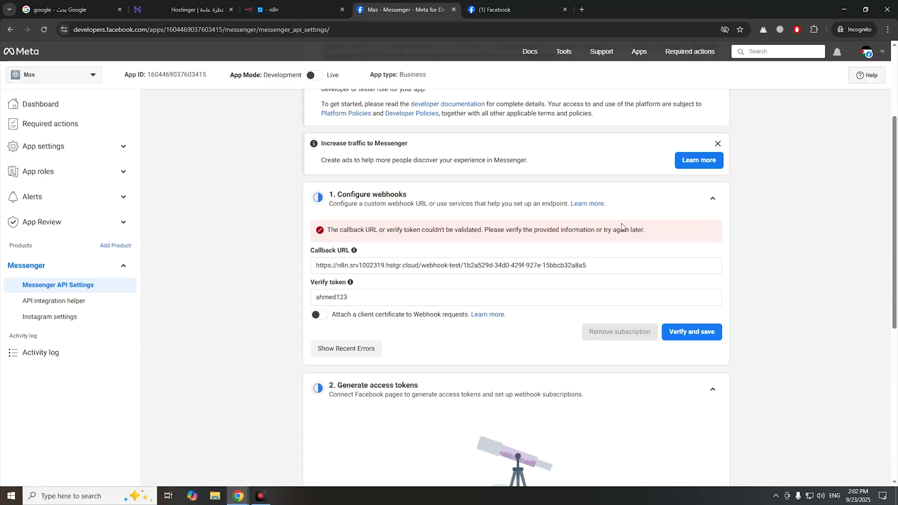
{"action": "left_click", "coordinate": [690, 340]}
{"action": "left_click", "coordinate": [315, 16]}
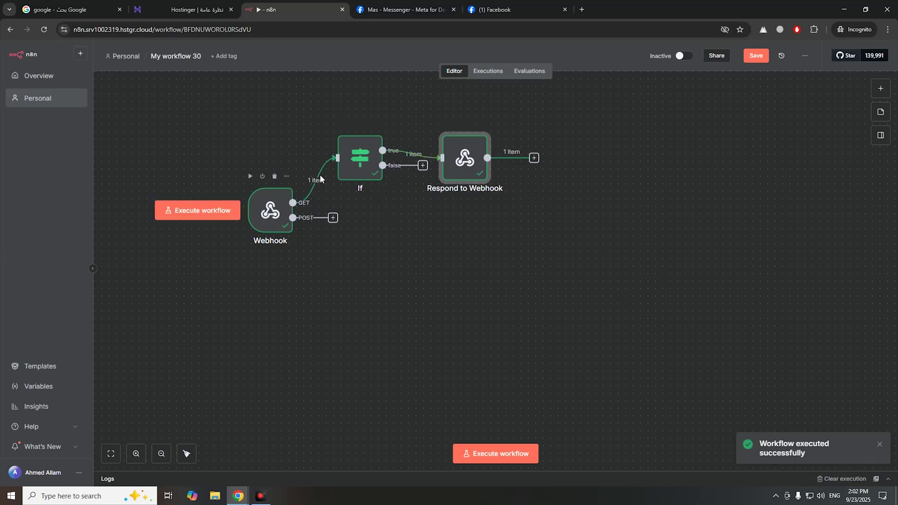
{"action": "left_click", "coordinate": [410, 10]}
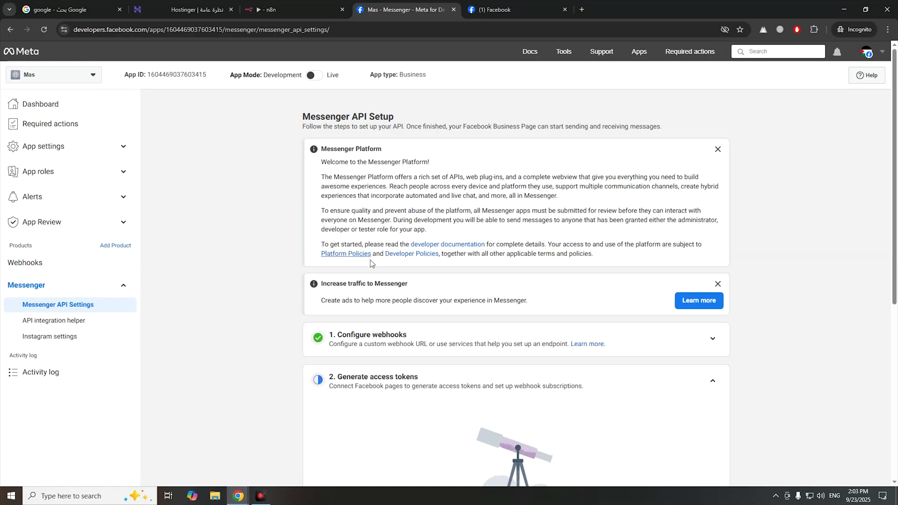
- Connect the personal Facebook page to the Mas app and save the page access grant
{"action": "scroll", "coordinate": [366, 264], "scroll_direction": "down", "scroll_amount": 2}
{"action": "left_click_drag", "start_coordinate": [368, 243], "coordinate": [410, 248]}
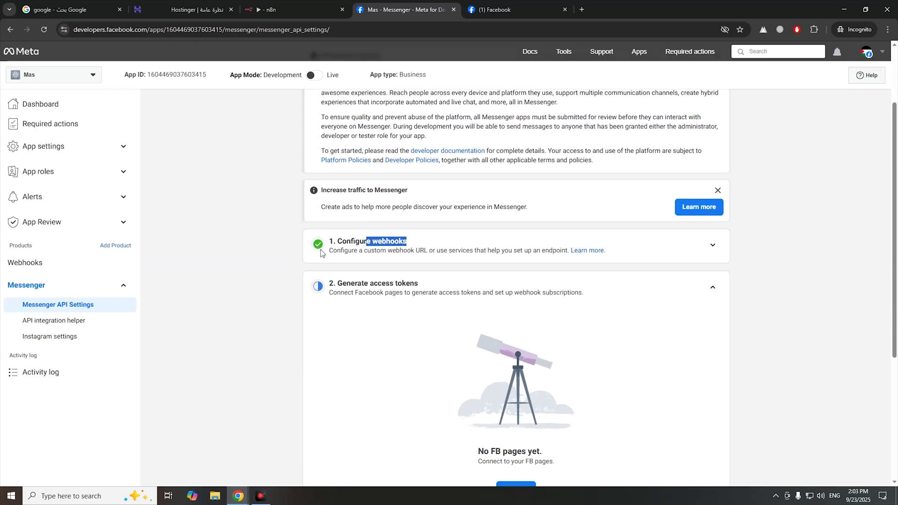
{"action": "scroll", "coordinate": [468, 280], "scroll_direction": "down", "scroll_amount": 2}
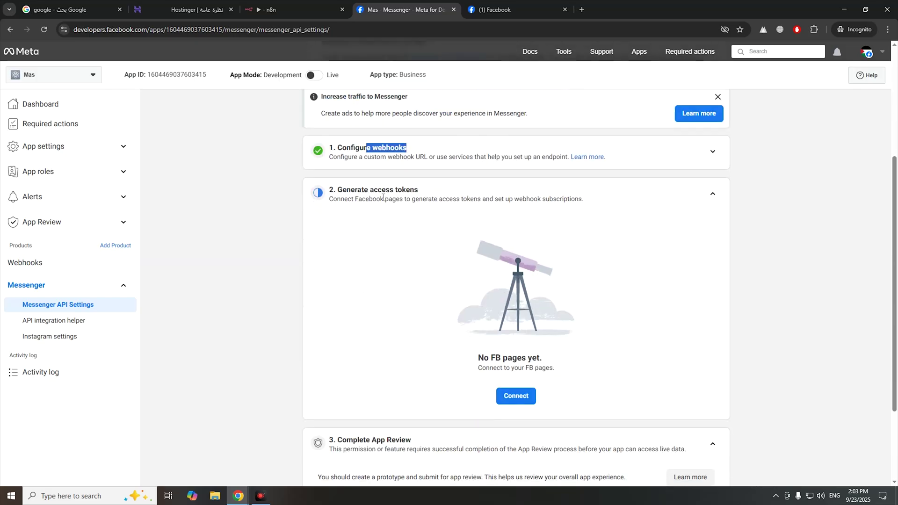
{"action": "left_click", "coordinate": [514, 398]}
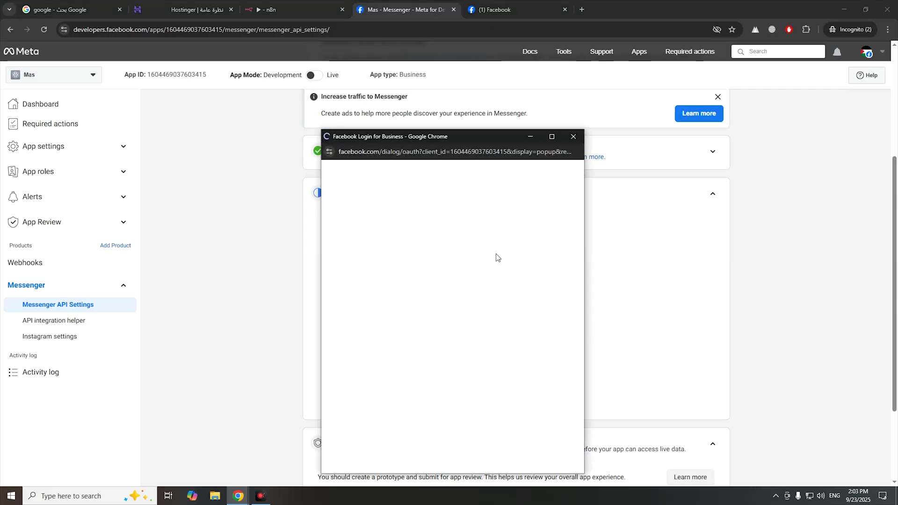
{"action": "left_click", "coordinate": [516, 452]}
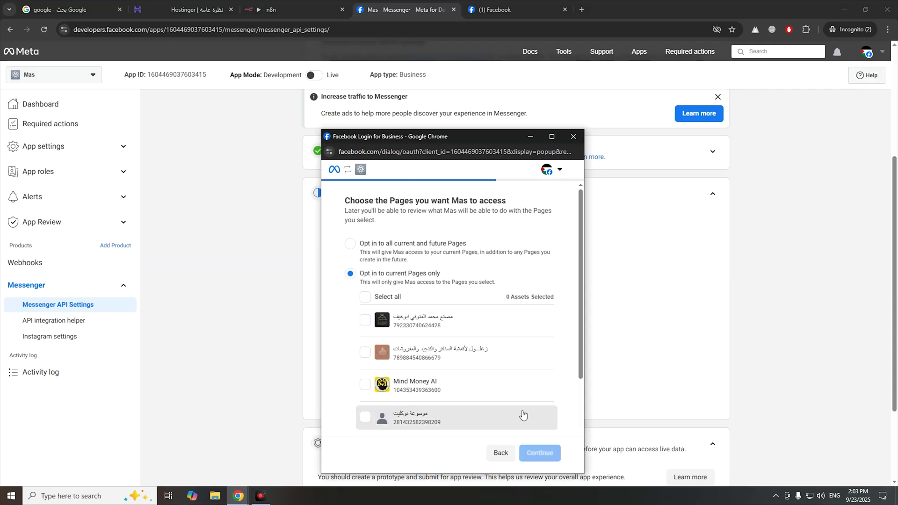
{"action": "scroll", "coordinate": [490, 360], "scroll_direction": "down", "scroll_amount": 3}
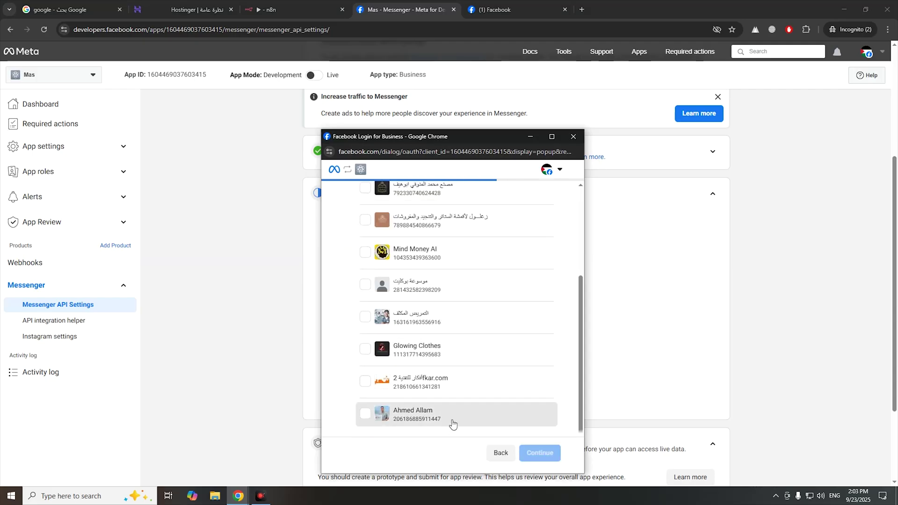
{"action": "left_click", "coordinate": [454, 418]}
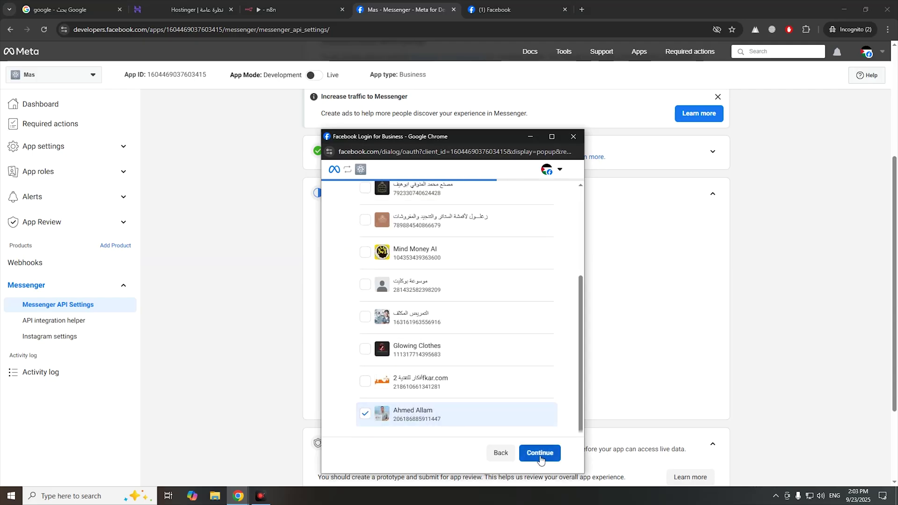
{"action": "left_click", "coordinate": [540, 456]}
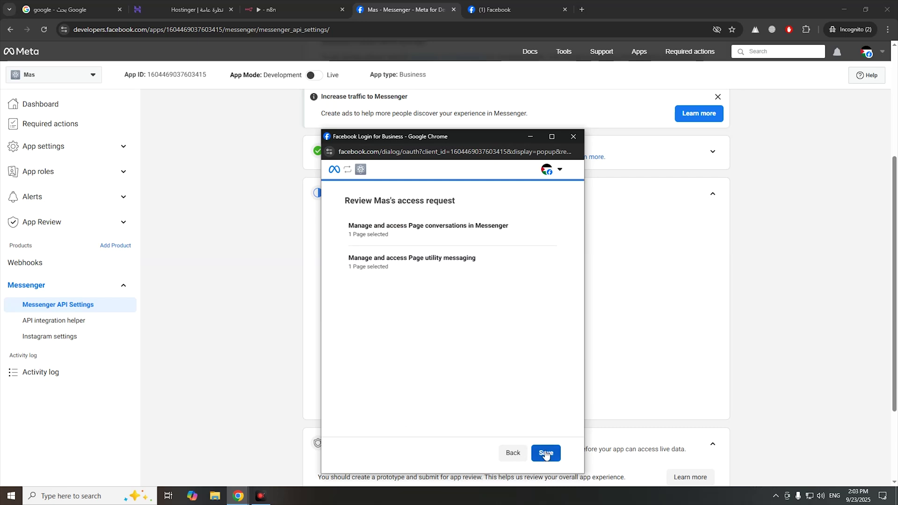
{"action": "left_click", "coordinate": [546, 455]}
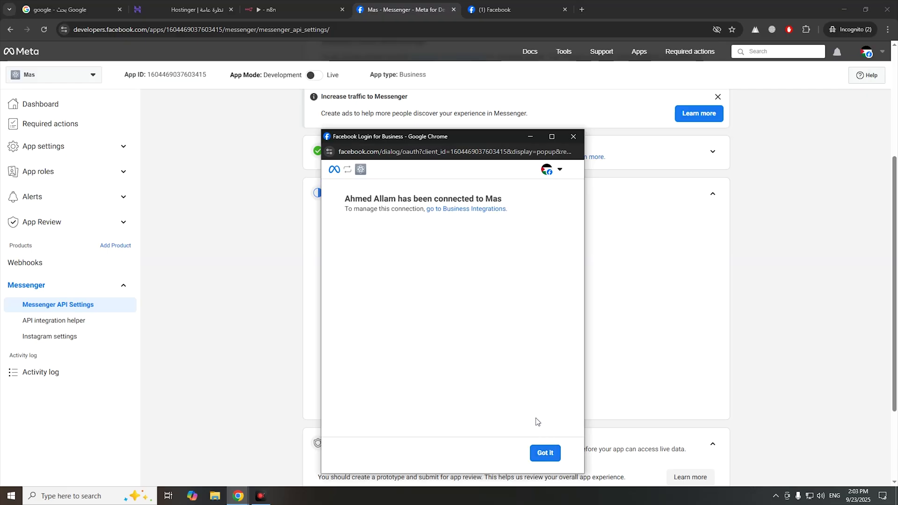
{"action": "left_click", "coordinate": [541, 448]}
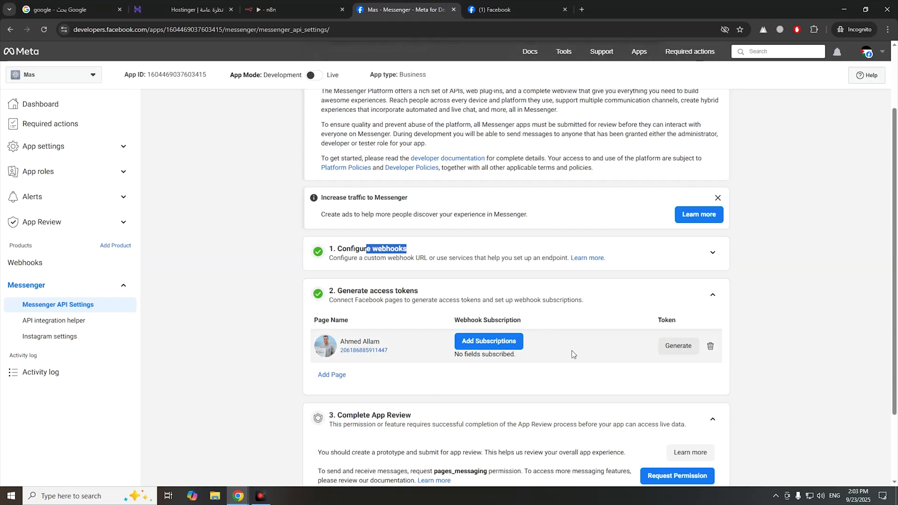
- Subscribe the page to messages, message_deliveries, message_edits, message_template_status_update, messaging_feedback, message_reactions, message_reads and message_echoes
{"action": "left_click", "coordinate": [478, 347]}
{"action": "left_click", "coordinate": [321, 161]}
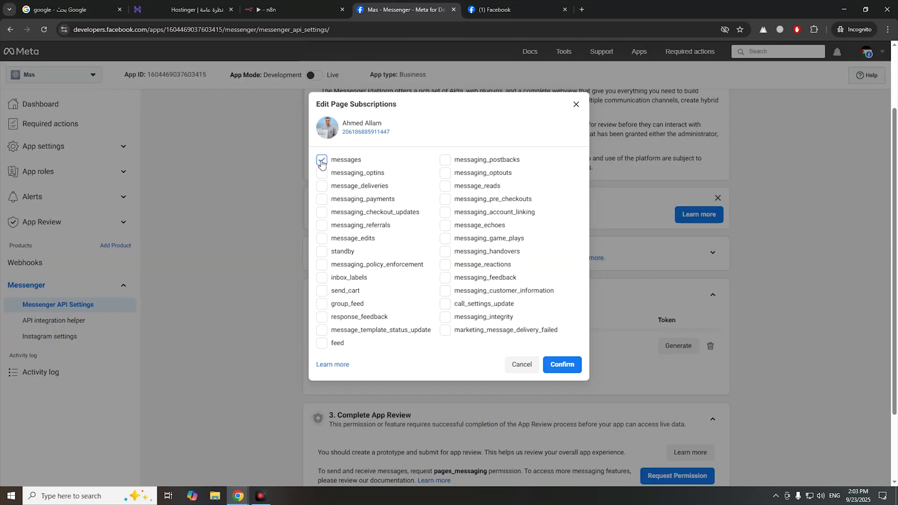
{"action": "left_click", "coordinate": [322, 187]}
{"action": "left_click", "coordinate": [322, 239]}
{"action": "left_click", "coordinate": [347, 331]}
{"action": "left_click", "coordinate": [446, 279]}
{"action": "left_click", "coordinate": [449, 267]}
{"action": "left_click", "coordinate": [446, 186]}
{"action": "left_click", "coordinate": [446, 226]}
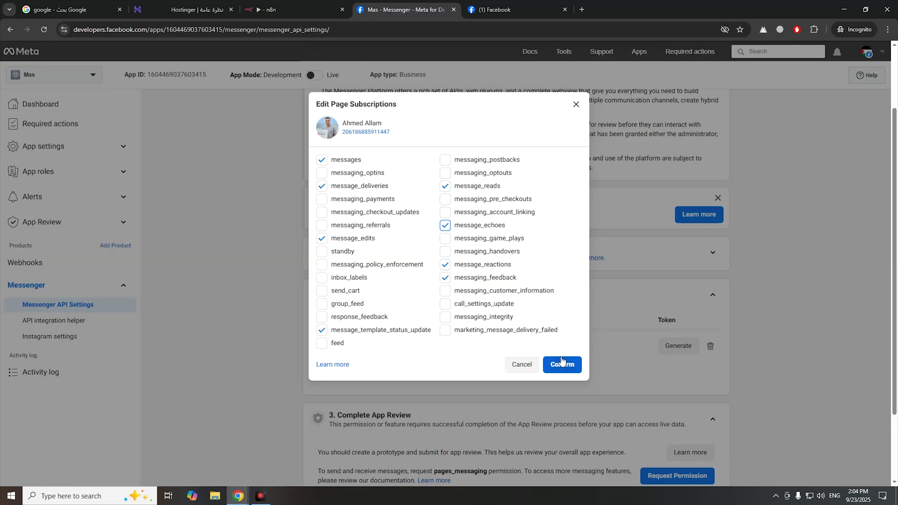
{"action": "left_click", "coordinate": [561, 362]}
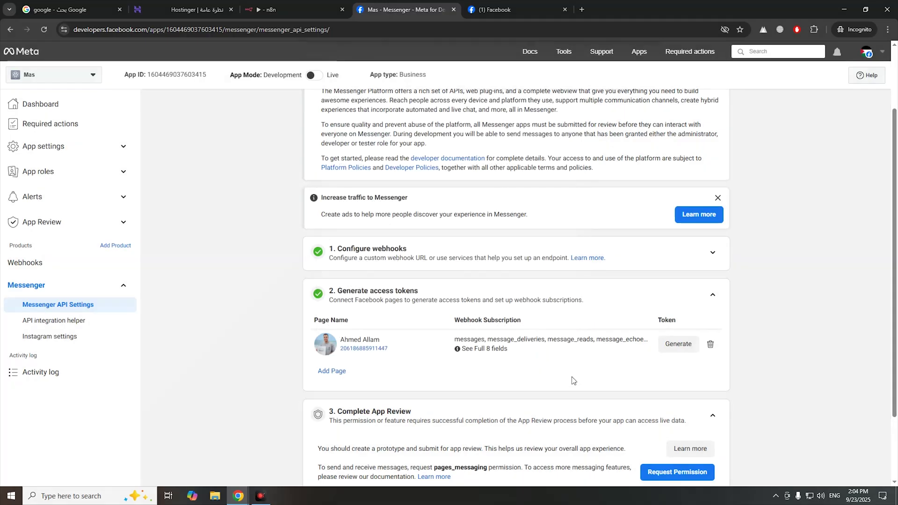
- Generate the page access token, acknowledge the warning, copy it and open a new tab
{"action": "left_click_drag", "start_coordinate": [464, 339], "coordinate": [500, 349]}
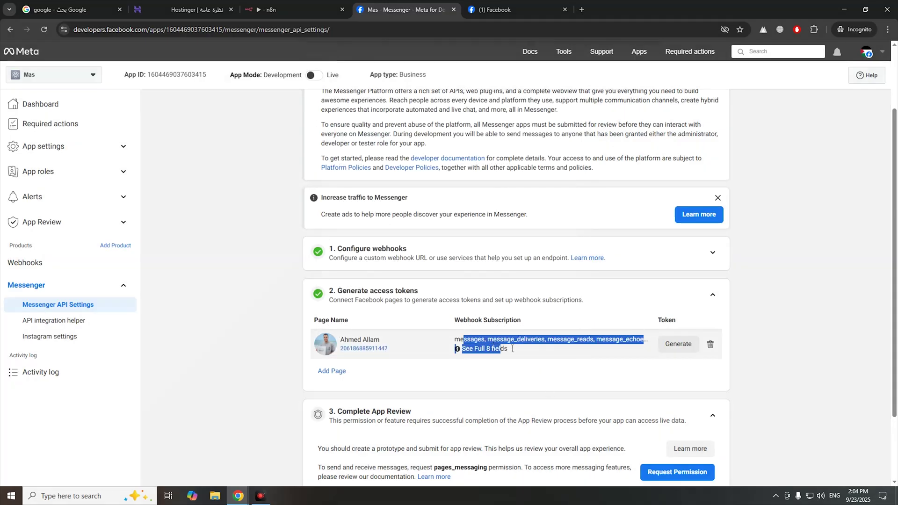
{"action": "left_click", "coordinate": [676, 347]}
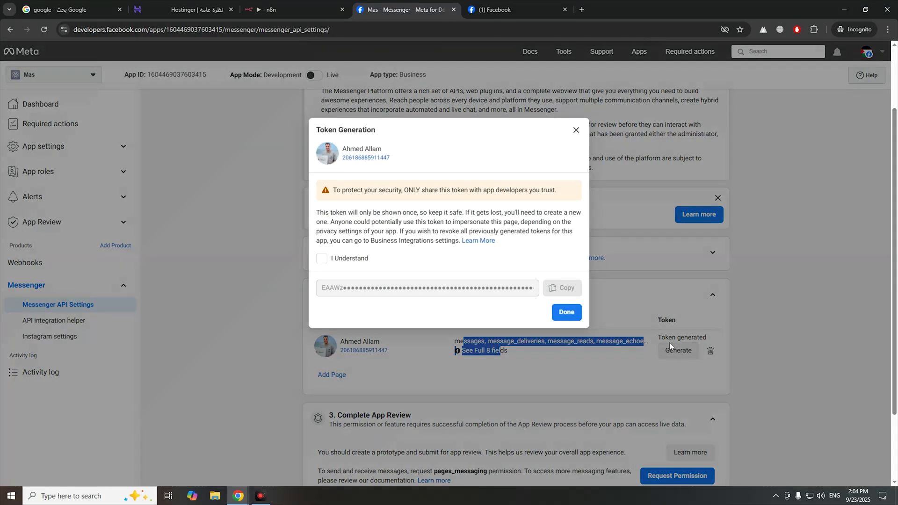
{"action": "left_click", "coordinate": [343, 259]}
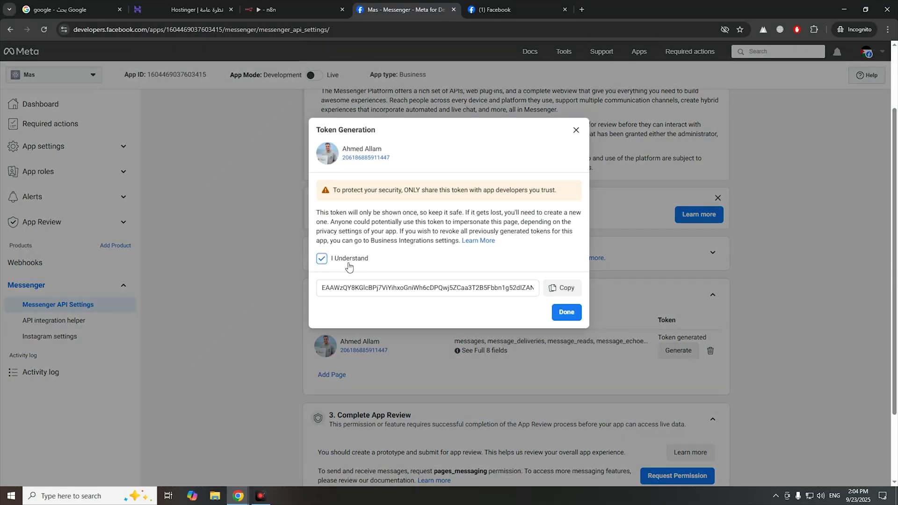
{"action": "left_click", "coordinate": [563, 288]}
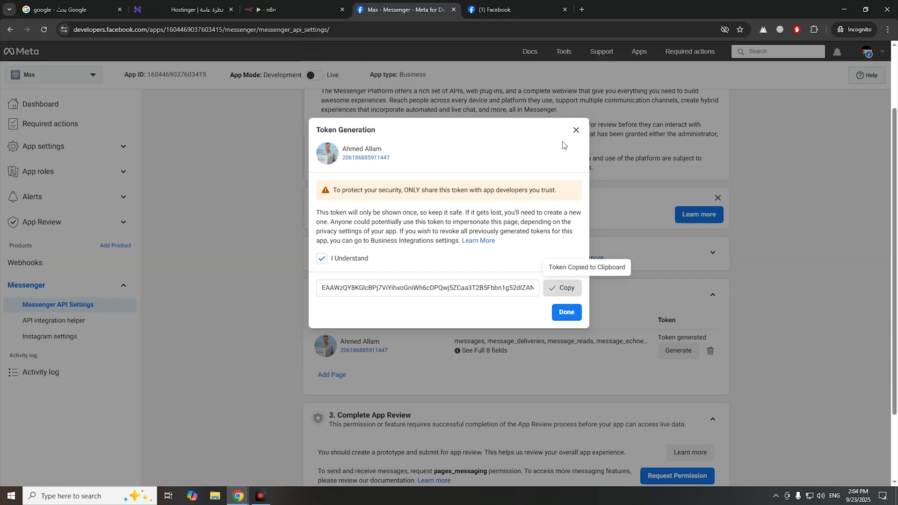
{"action": "left_click", "coordinate": [582, 9]}
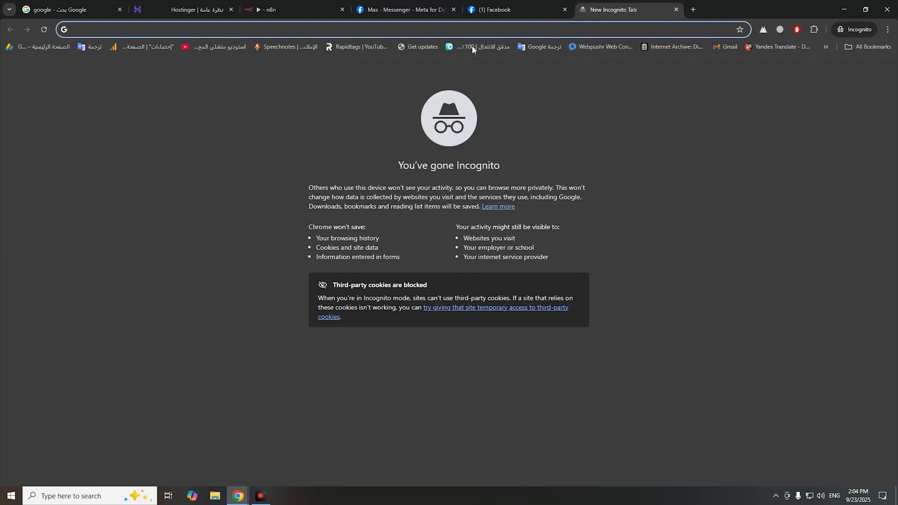
- Paste the copied page access token into a Speechnotes note and close Meta's token dialog
{"action": "left_click", "coordinate": [271, 47]}
{"action": "left_click", "coordinate": [423, 10]}
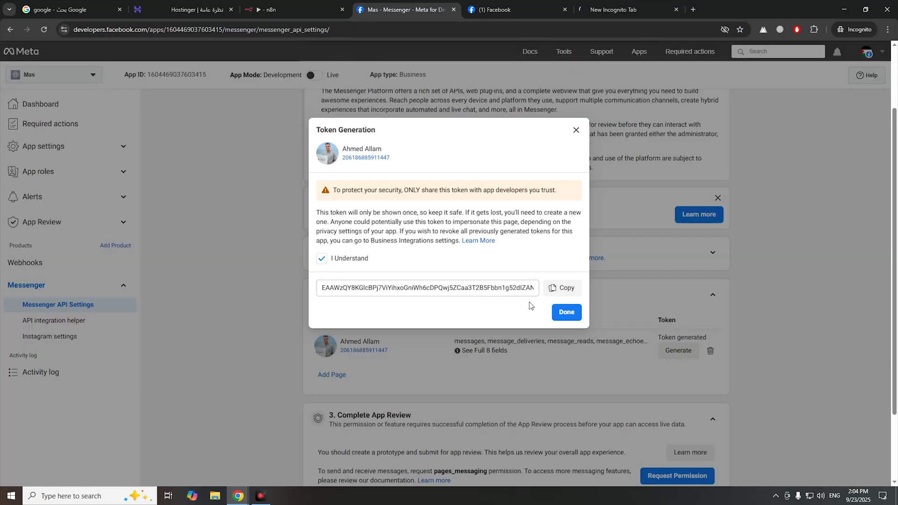
{"action": "left_click", "coordinate": [564, 288]}
{"action": "left_click", "coordinate": [622, 9]}
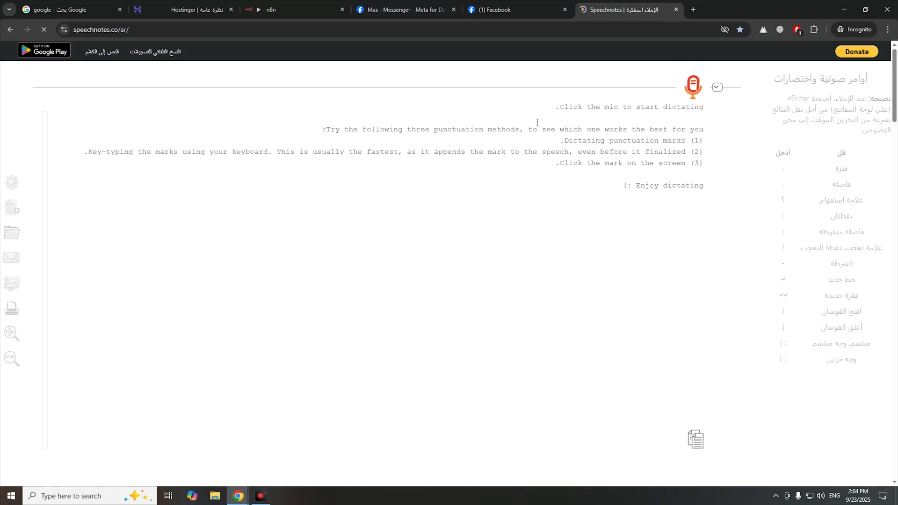
{"action": "right_click", "coordinate": [579, 169]}
{"action": "right_click", "coordinate": [597, 137]}
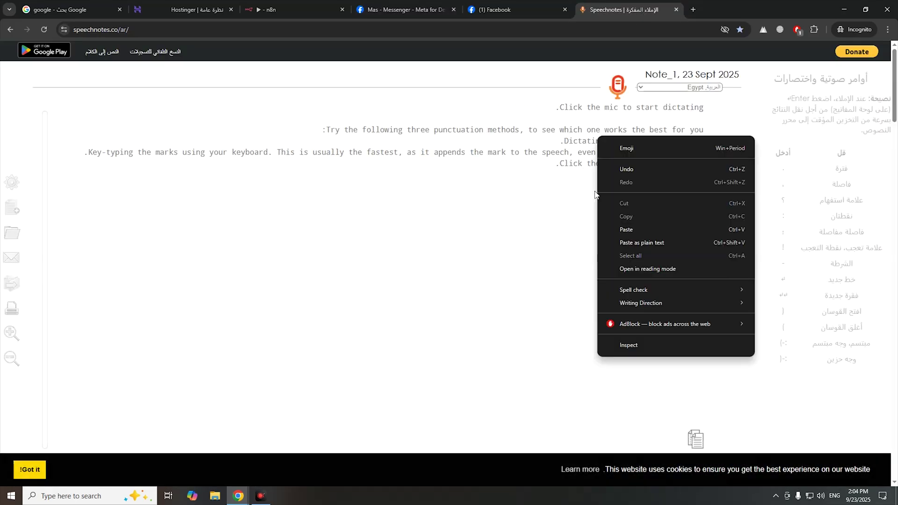
{"action": "left_click", "coordinate": [606, 229]}
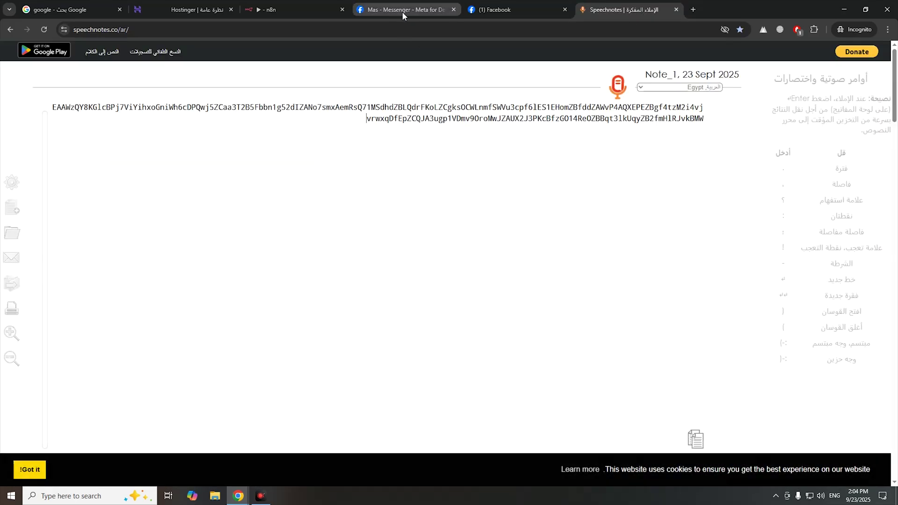
{"action": "left_click", "coordinate": [420, 11]}
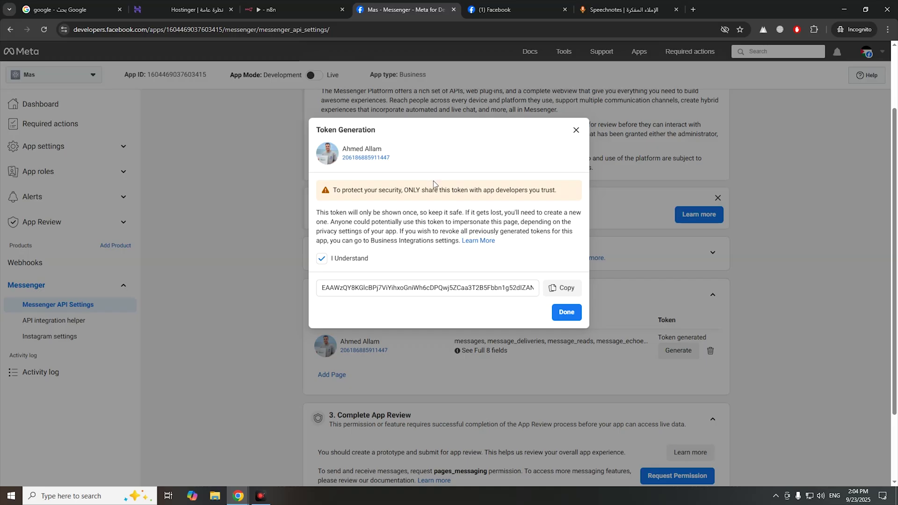
{"action": "left_click", "coordinate": [565, 312]}
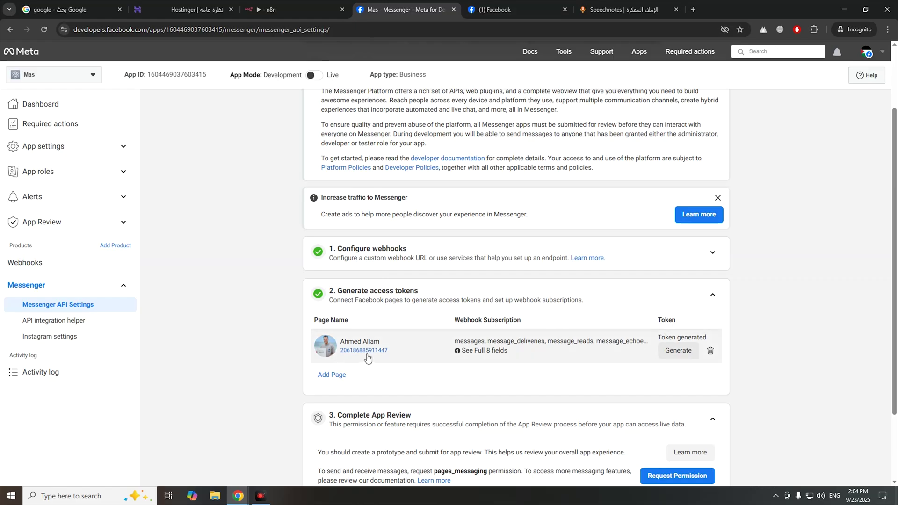
- Send the test message 'ghgh' to the page from the Facebook Messenger chat
{"action": "left_click", "coordinate": [533, 6]}
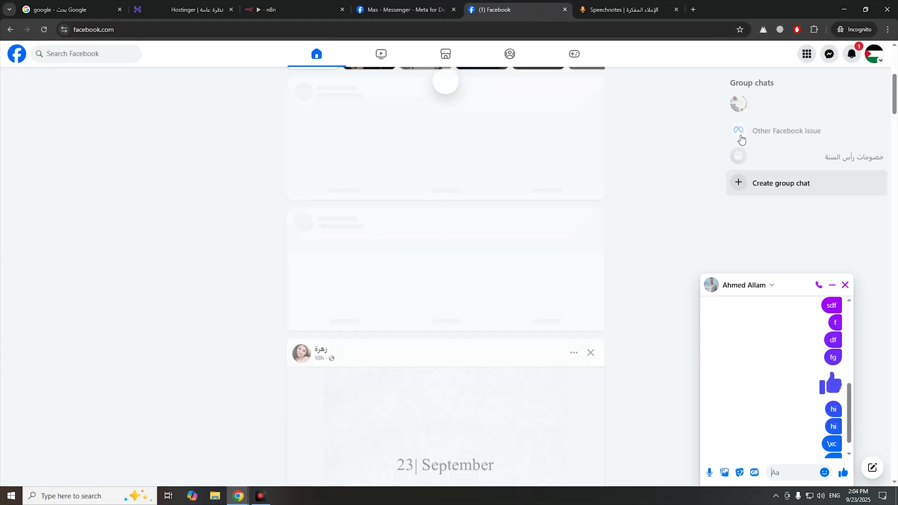
{"action": "scroll", "coordinate": [519, 393], "scroll_direction": "down", "scroll_amount": 5}
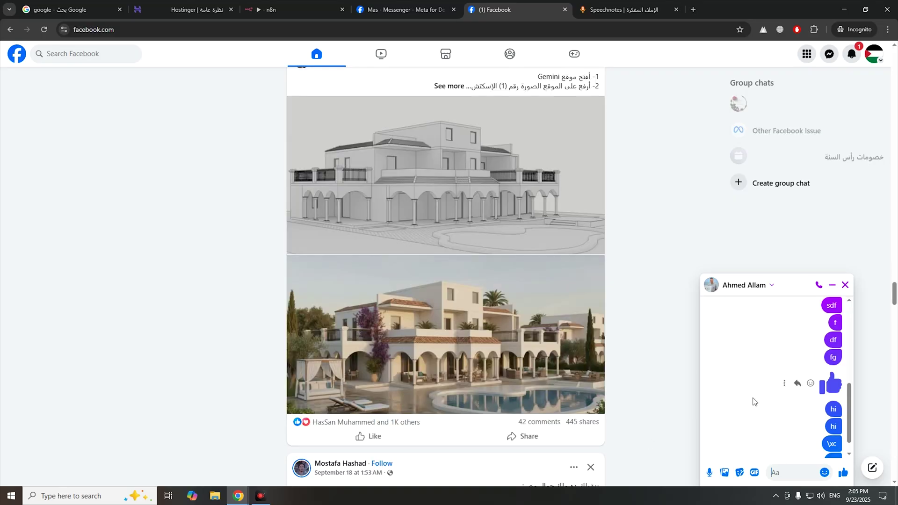
{"action": "type", "text": "ghgh"}
{"action": "key", "text": "Return"}
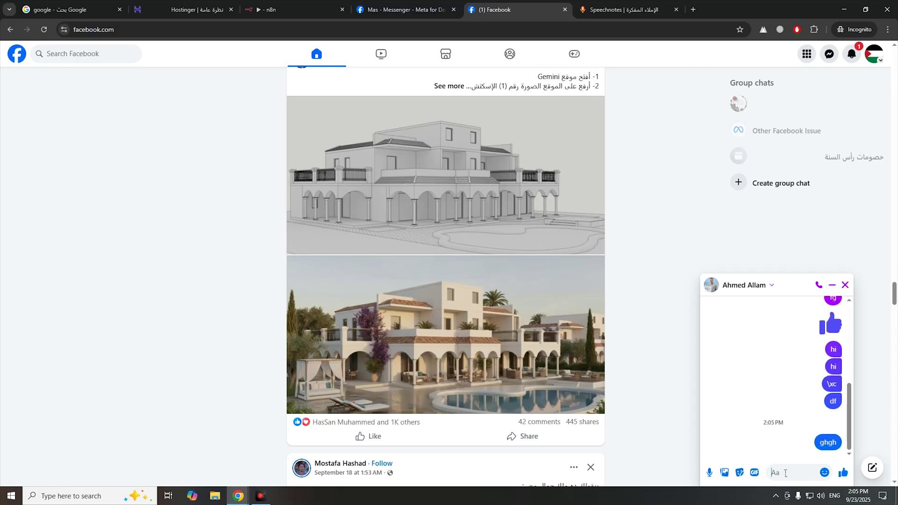
{"action": "left_click", "coordinate": [281, 9]}
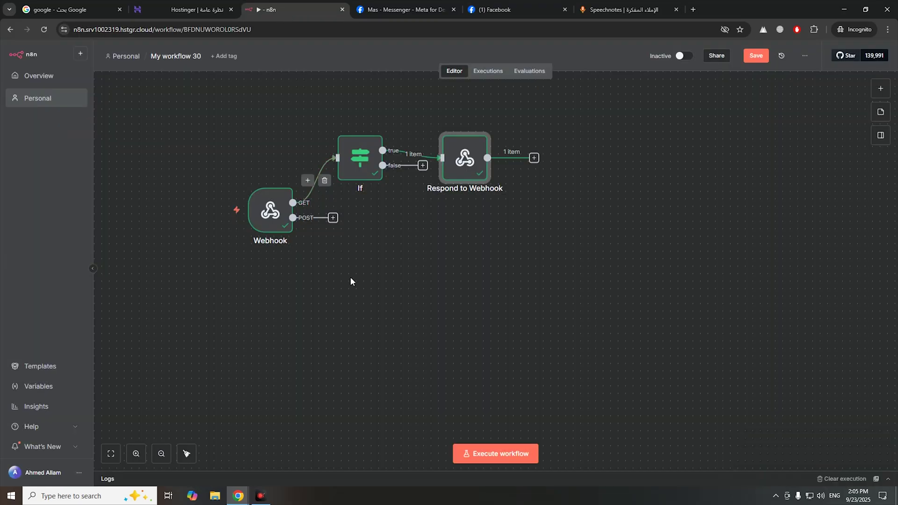
- Listen for a test event on the Webhook node and send 'sdd' from the Facebook chat
{"action": "double_click", "coordinate": [271, 229]}
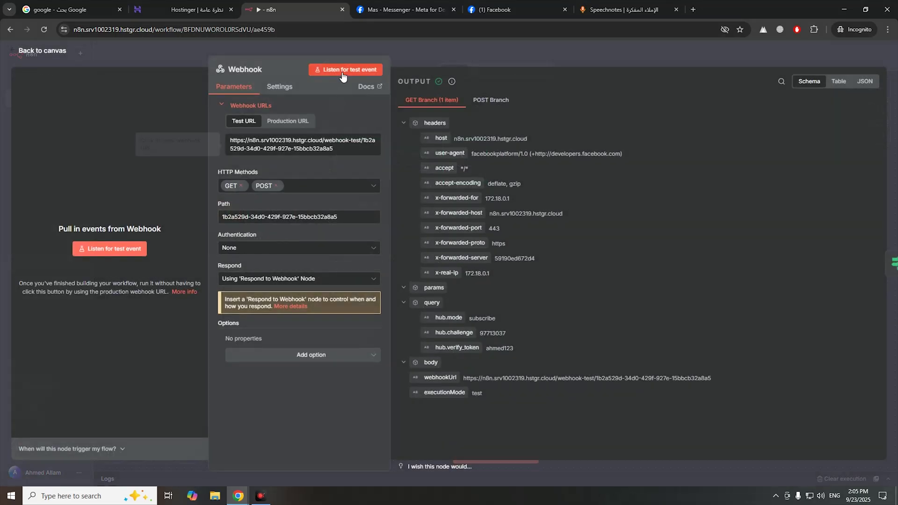
{"action": "left_click", "coordinate": [341, 72]}
{"action": "left_click", "coordinate": [400, 10]}
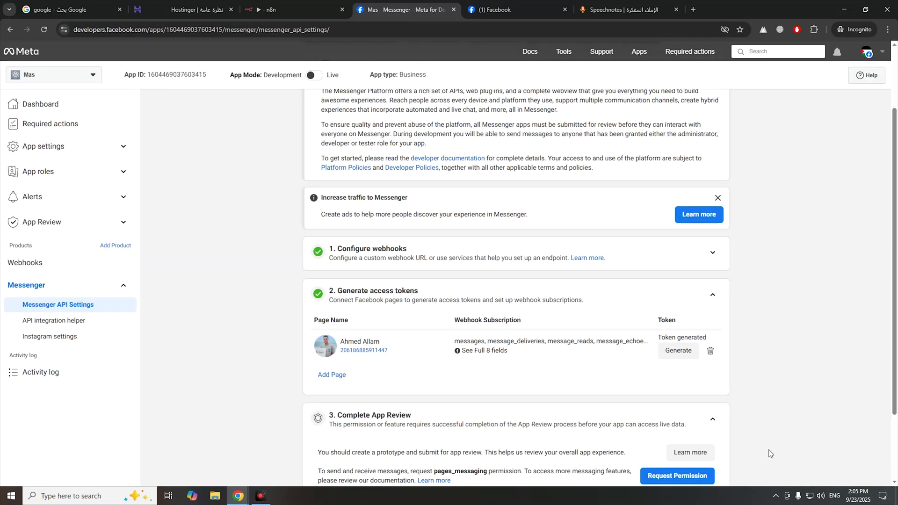
{"action": "left_click_drag", "start_coordinate": [510, 9], "coordinate": [402, 10]}
{"action": "type", "text": "sdd"}
{"action": "key", "text": "Return"}
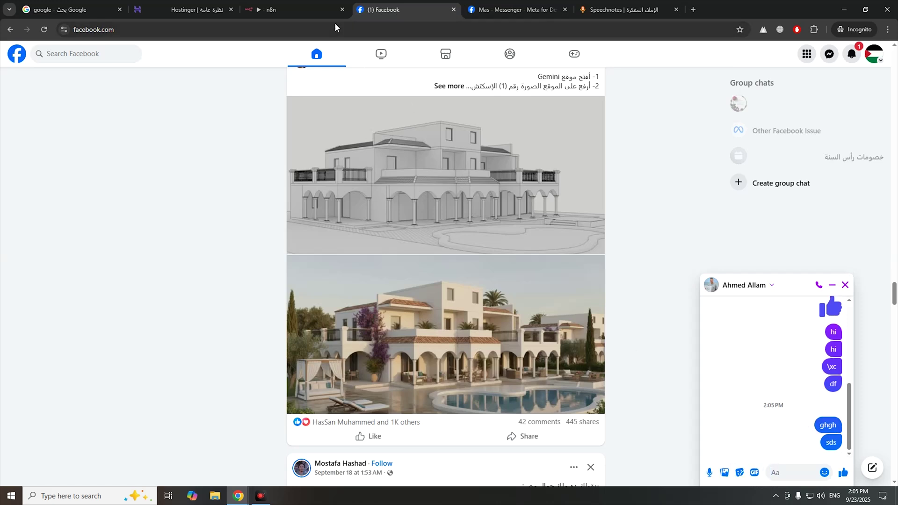
{"action": "left_click", "coordinate": [298, 7]}
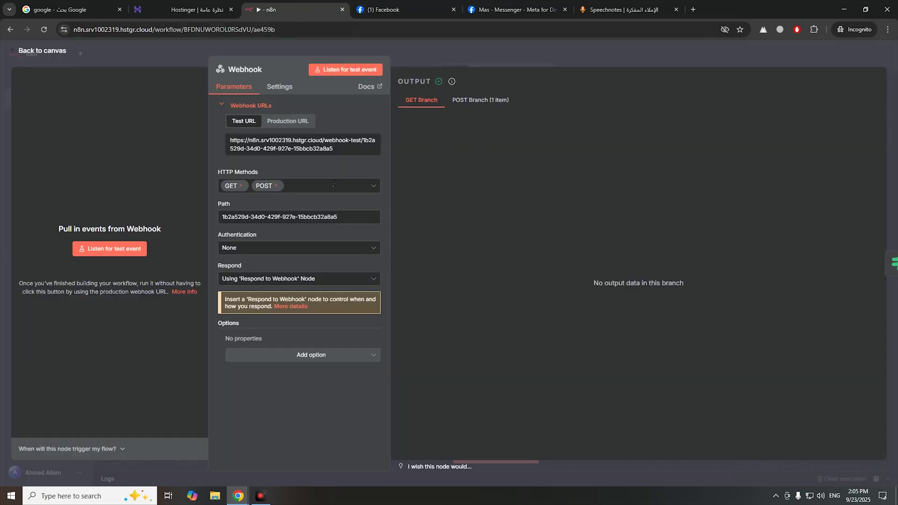
- Listen again, send '42' from the chat, and return to the canvas once it is captured
{"action": "left_click", "coordinate": [109, 248]}
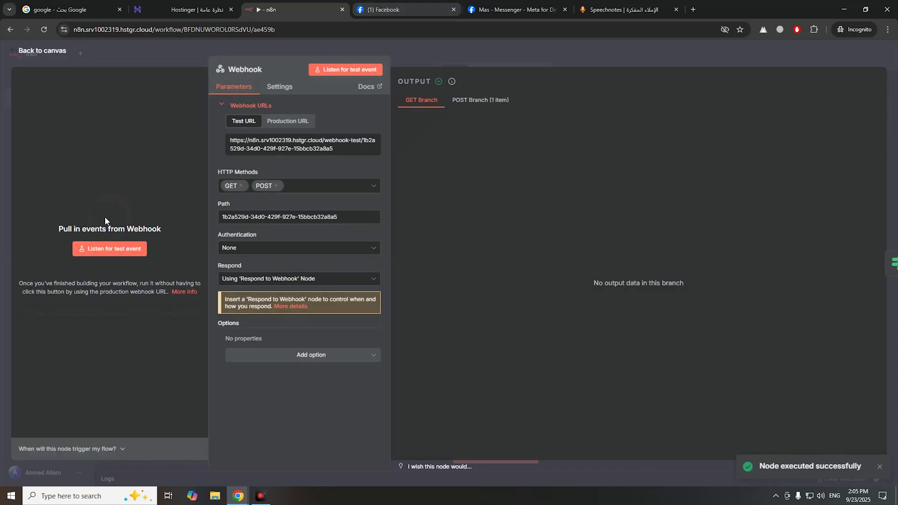
{"action": "left_click", "coordinate": [115, 246]}
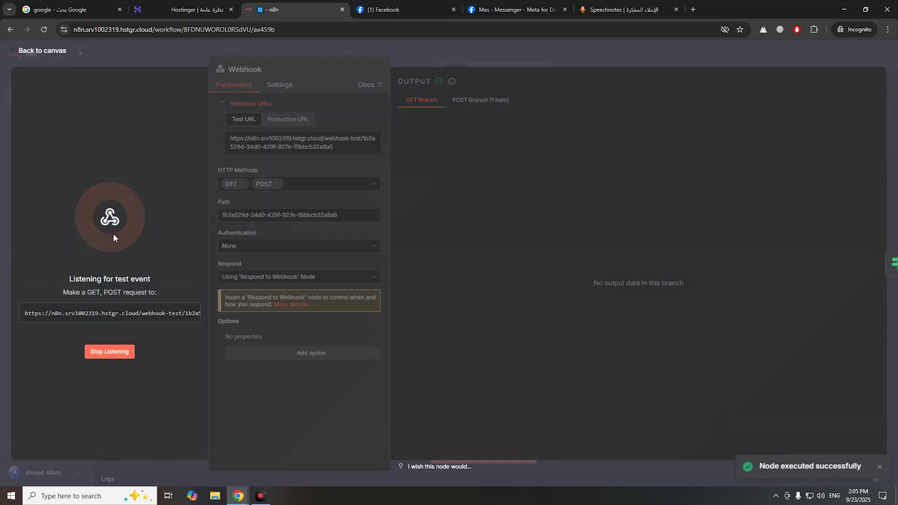
{"action": "left_click", "coordinate": [492, 17]}
{"action": "left_click", "coordinate": [405, 9]}
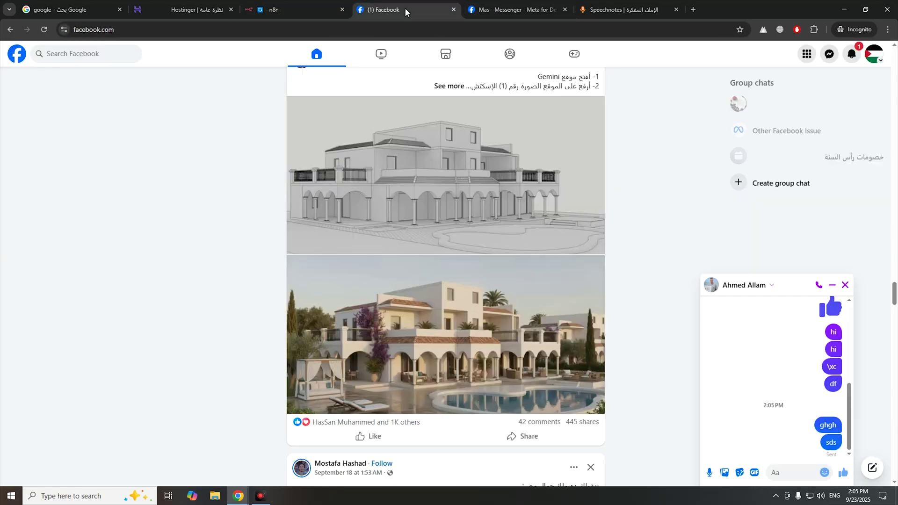
{"action": "type", "text": "42"}
{"action": "key", "text": "Return"}
{"action": "left_click", "coordinate": [299, 9]}
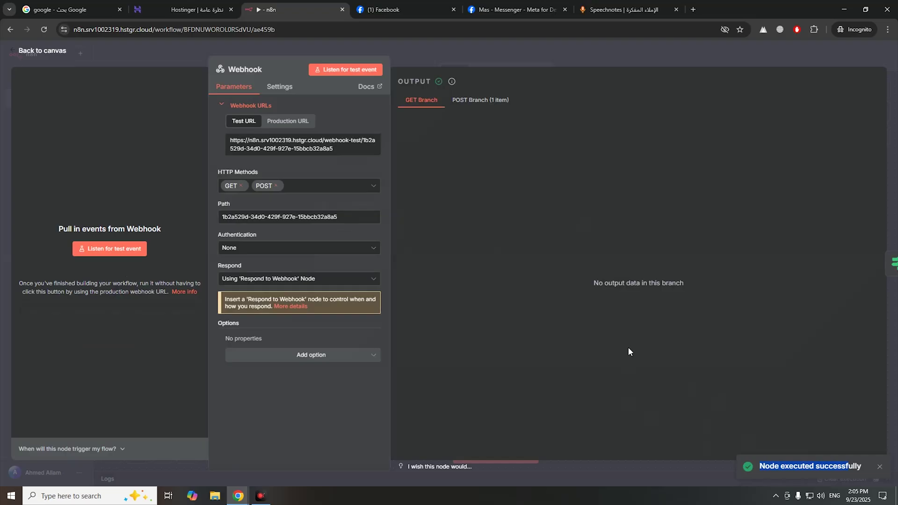
{"action": "left_click", "coordinate": [55, 51]}
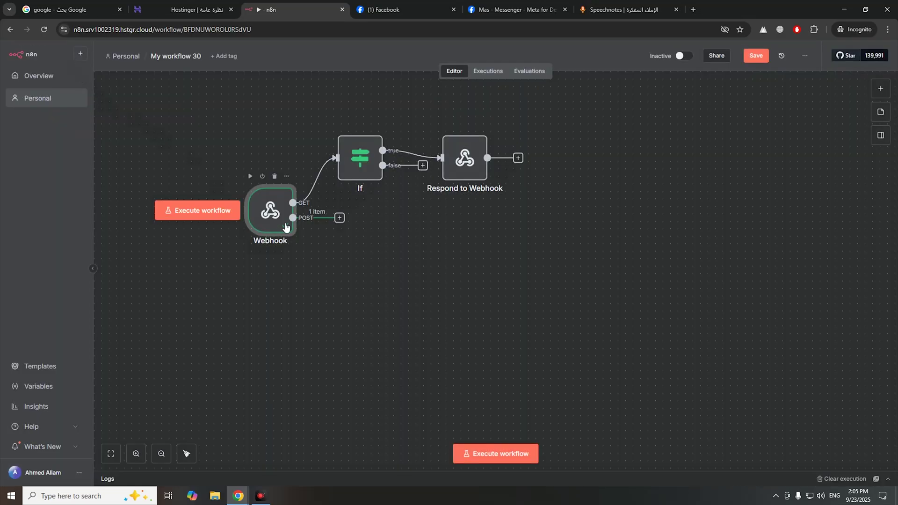
{"action": "mouse_move", "coordinate": [298, 212]}
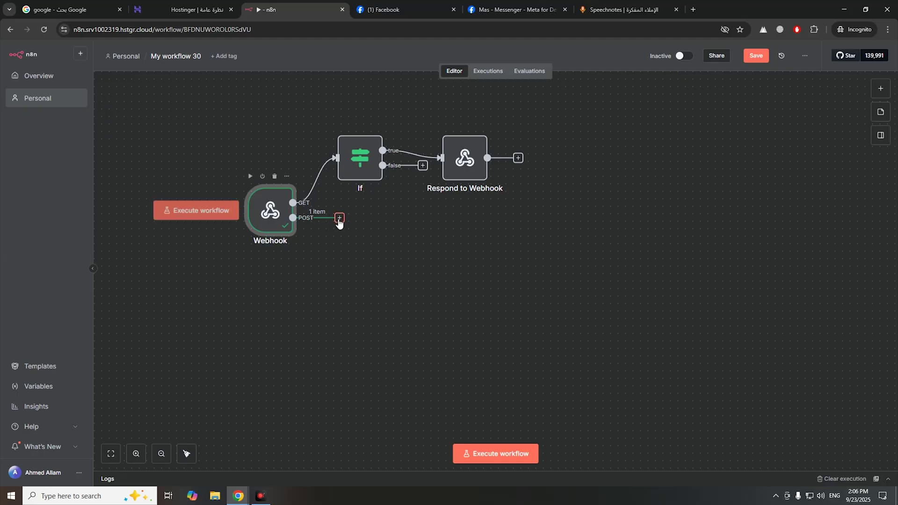
- Add an AI Agent node after the Webhook's POST output
{"action": "left_click", "coordinate": [340, 220]}
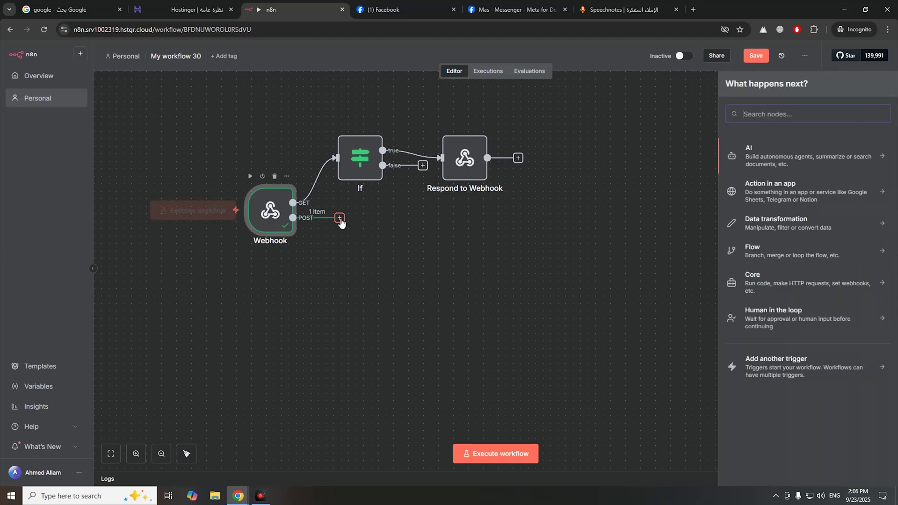
{"action": "left_click", "coordinate": [772, 162]}
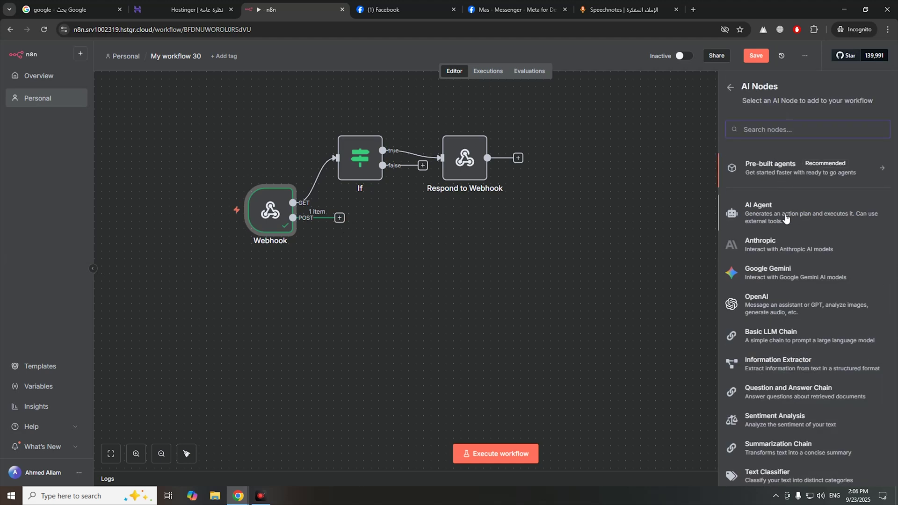
{"action": "left_click", "coordinate": [785, 219]}
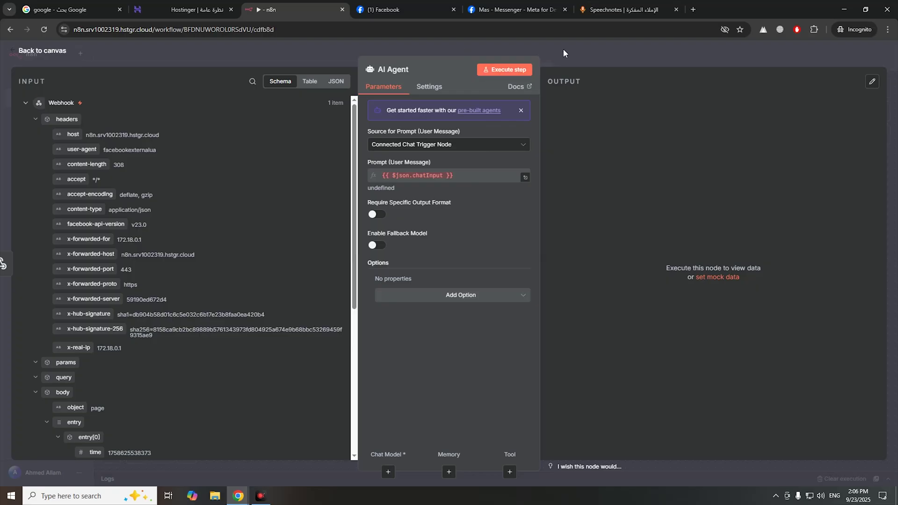
{"action": "left_click", "coordinate": [564, 49]}
- Attach an OpenAI Chat Model using gpt-4.1-mini as the AI Agent's chat model
{"action": "left_click", "coordinate": [364, 309]}
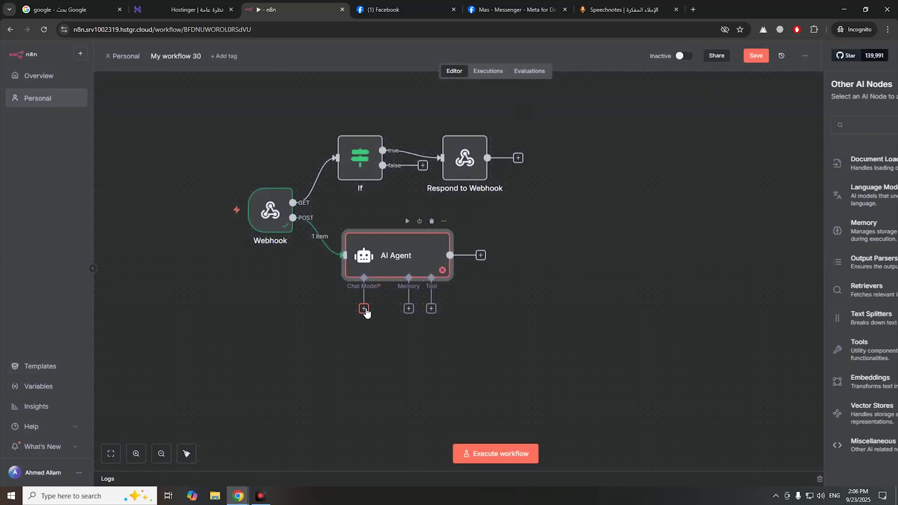
{"action": "type", "text": "op"}
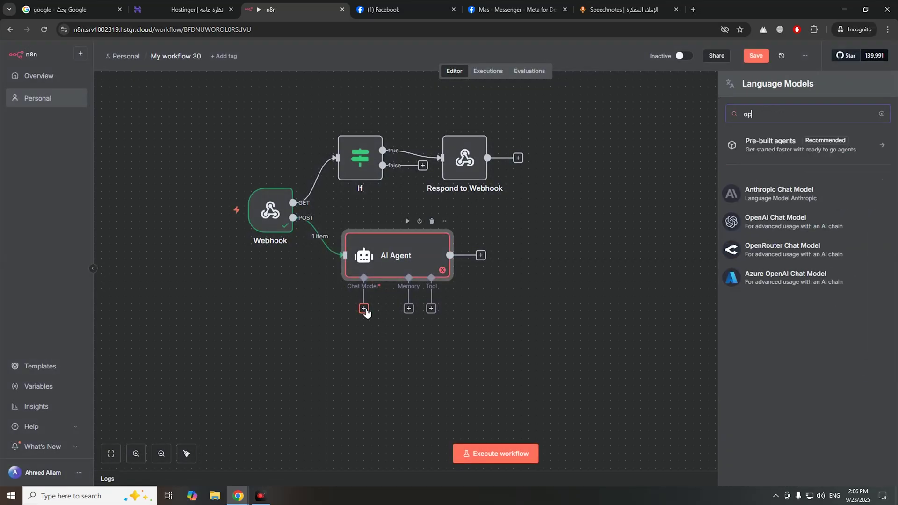
{"action": "left_click", "coordinate": [799, 223]}
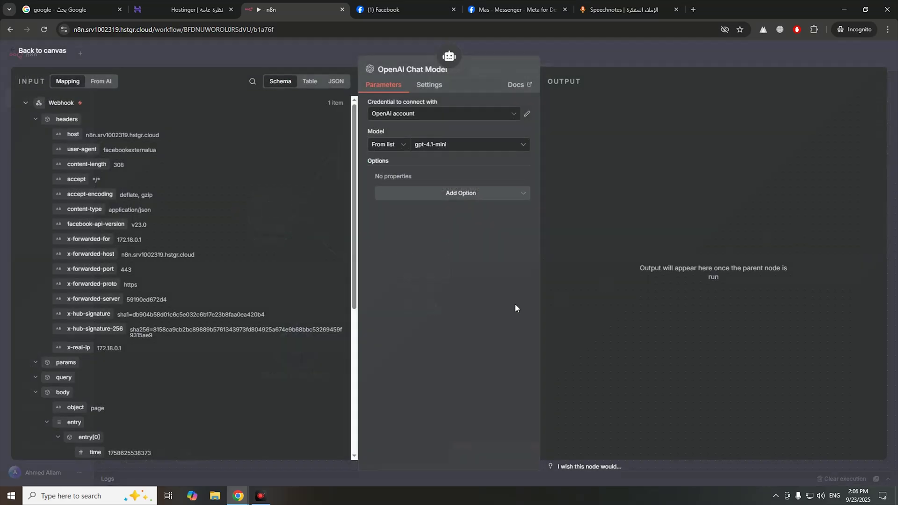
{"action": "left_click", "coordinate": [49, 52]}
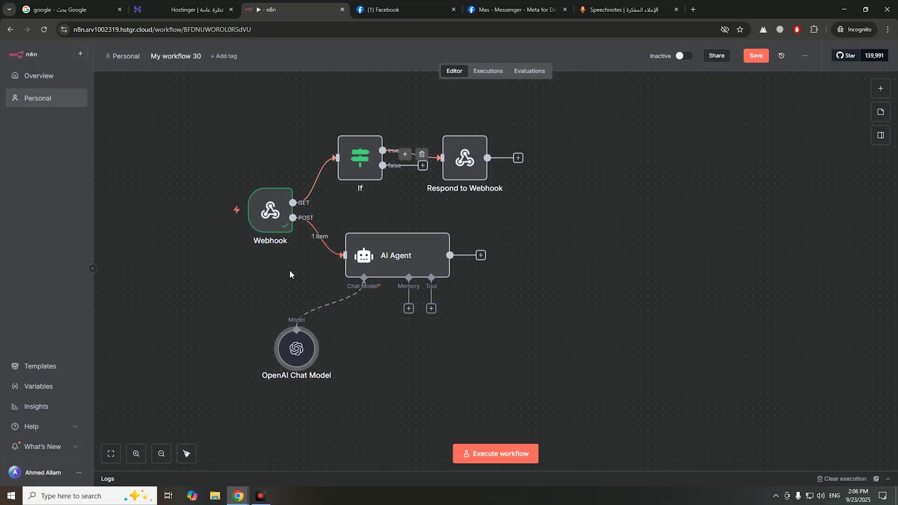
{"action": "mouse_move", "coordinate": [235, 240]}
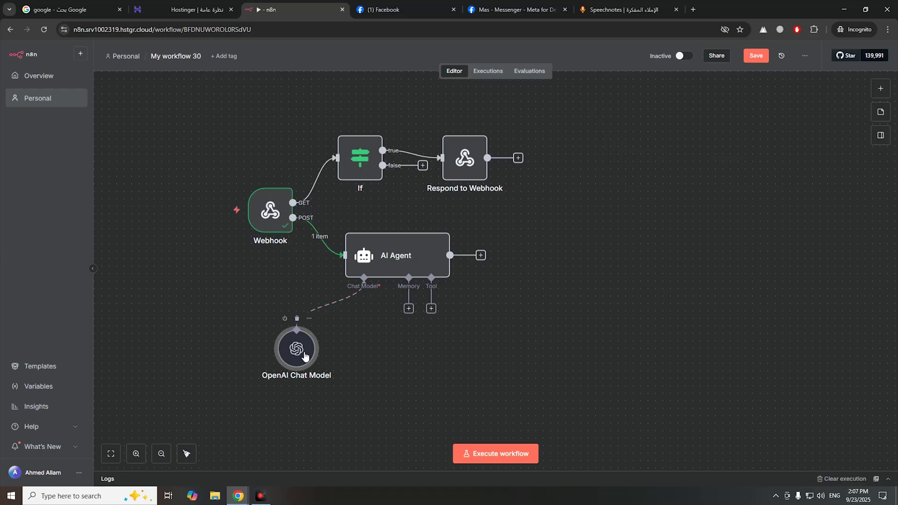
- Run the workflow to receive one item, then open the failing AI Agent node's settings
{"action": "left_click", "coordinate": [495, 454]}
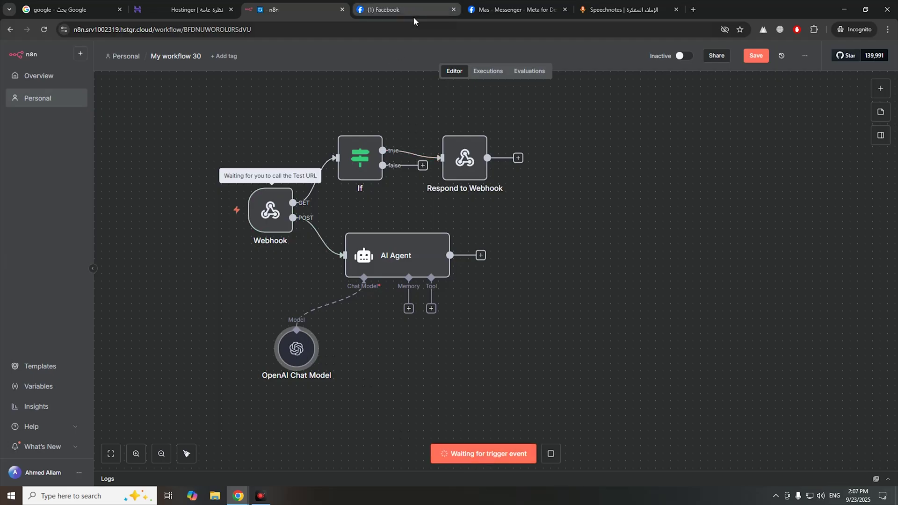
{"action": "left_click", "coordinate": [512, 10]}
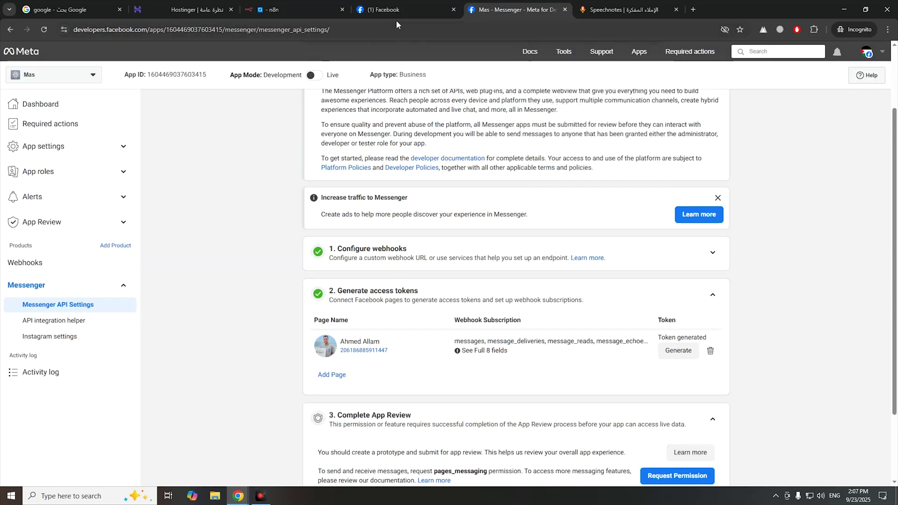
{"action": "left_click", "coordinate": [397, 10]}
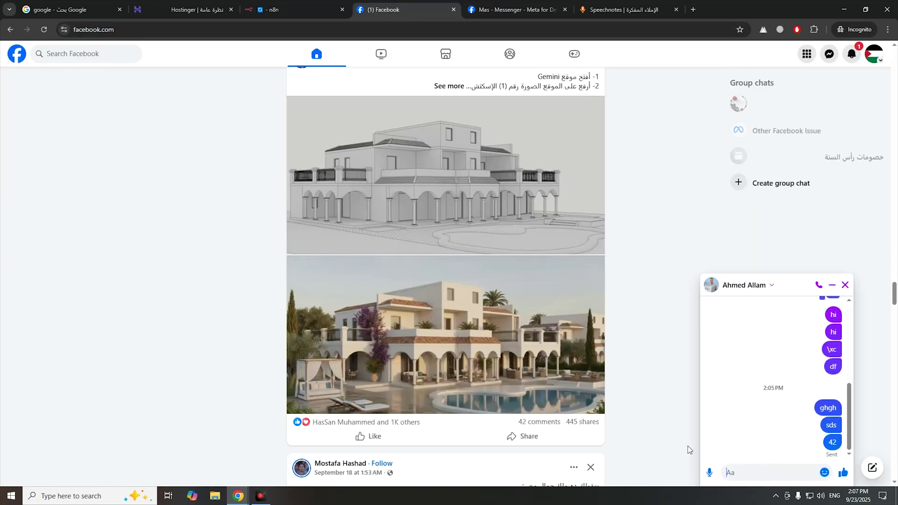
{"action": "left_click", "coordinate": [287, 9]}
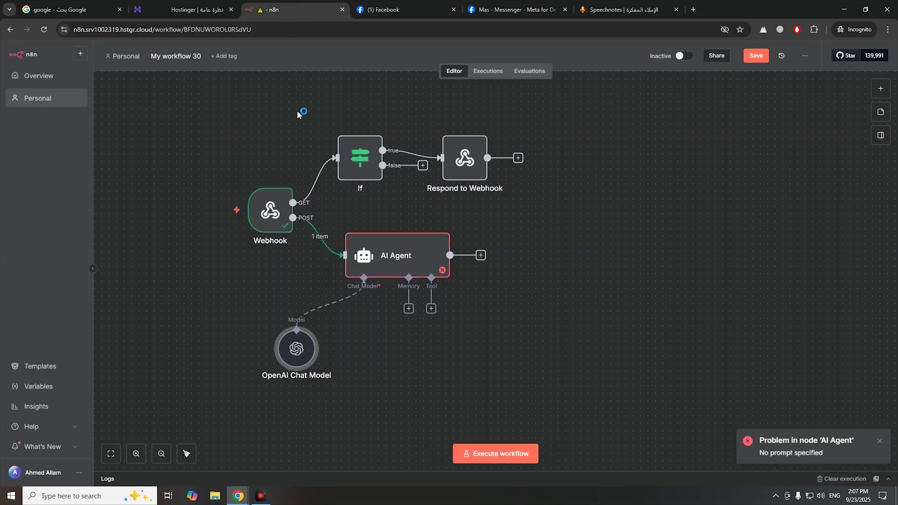
{"action": "double_click", "coordinate": [423, 263]}
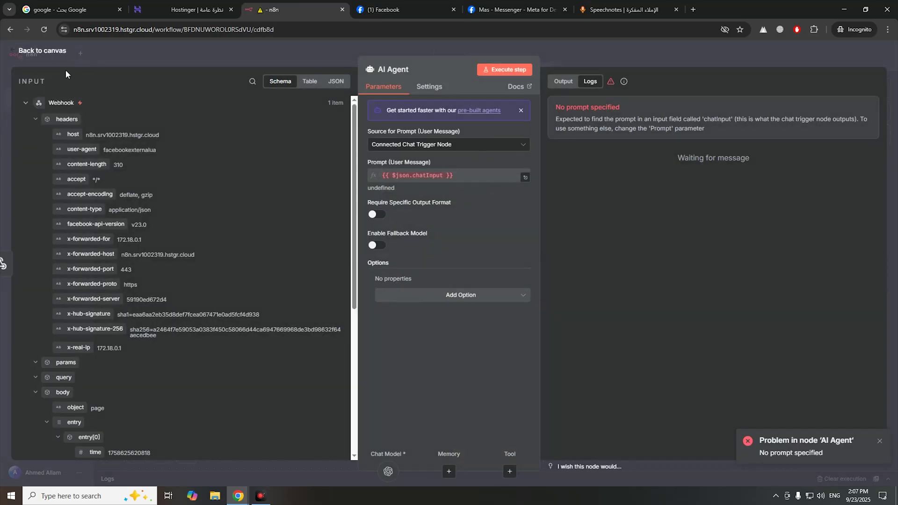
- Set the AI Agent prompt source to Define below and map the Messenger message text into Prompt
{"action": "left_click", "coordinate": [42, 50]}
{"action": "double_click", "coordinate": [383, 295]}
{"action": "left_click", "coordinate": [418, 145]}
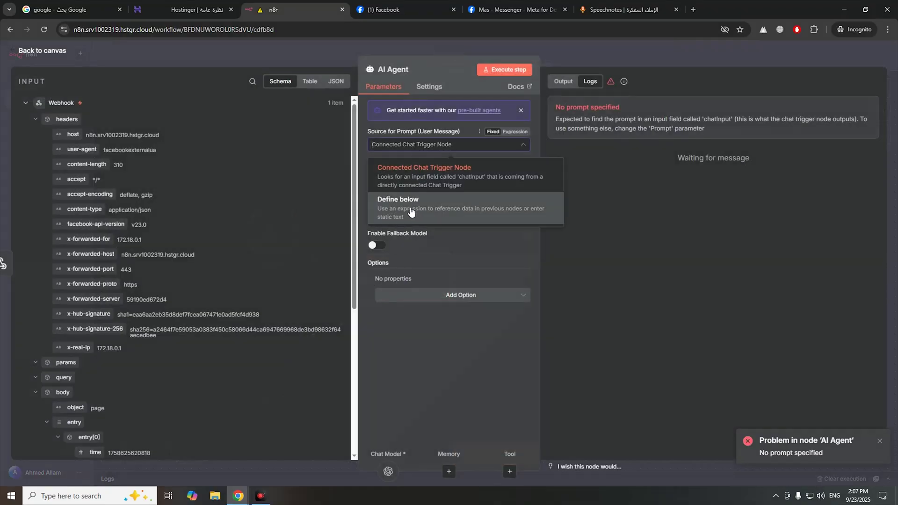
{"action": "left_click", "coordinate": [417, 210]}
{"action": "left_click_drag", "start_coordinate": [368, 164], "coordinate": [410, 165]}
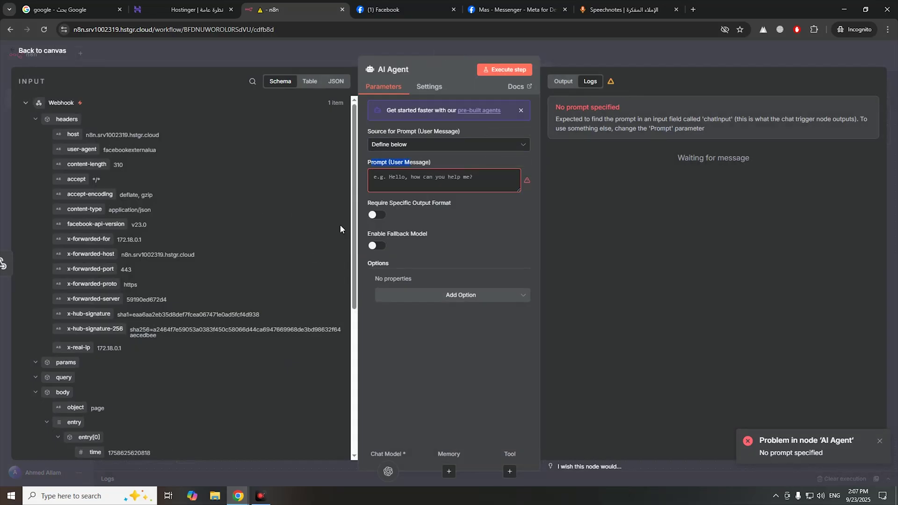
{"action": "scroll", "coordinate": [263, 294], "scroll_direction": "down", "scroll_amount": 5}
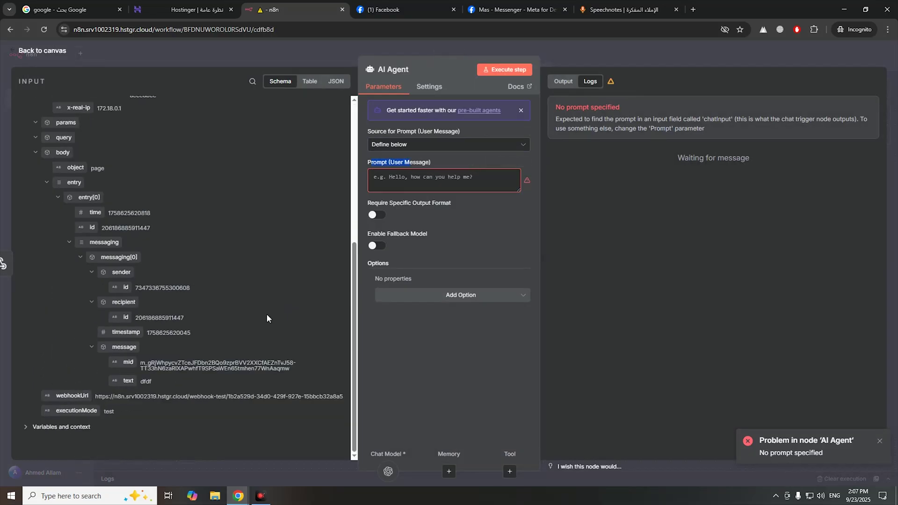
{"action": "left_click_drag", "start_coordinate": [126, 381], "coordinate": [124, 308]}
{"action": "left_click_drag", "start_coordinate": [121, 382], "coordinate": [405, 184]}
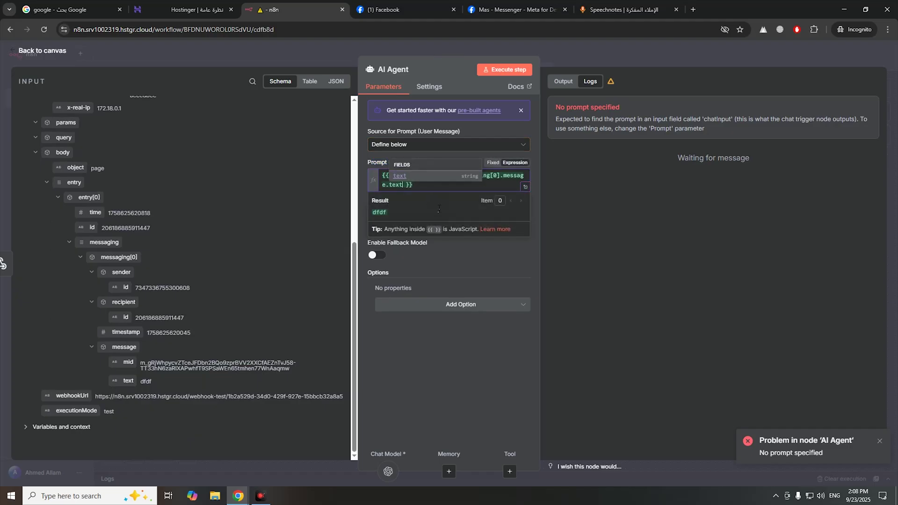
{"action": "left_click", "coordinate": [463, 269]}
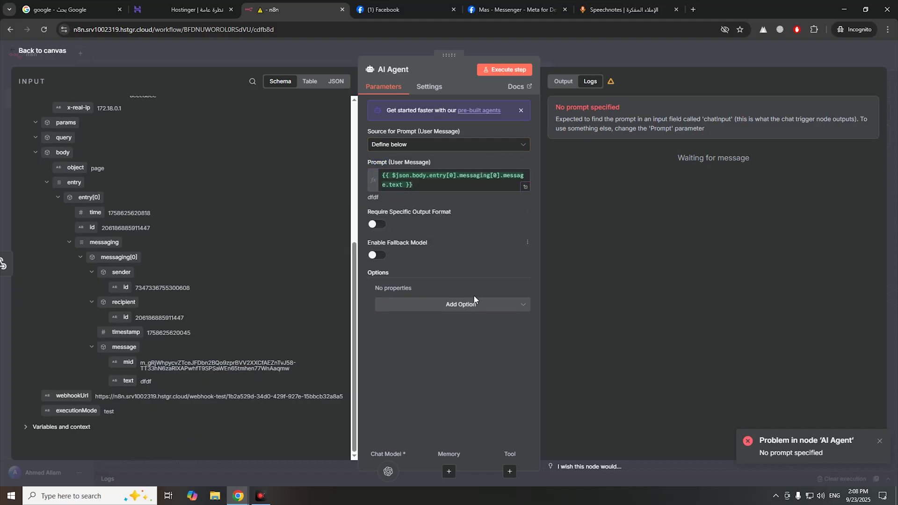
- Add a System Message option reading 'You are a helpful assistant' to the AI Agent
{"action": "left_click", "coordinate": [462, 305]}
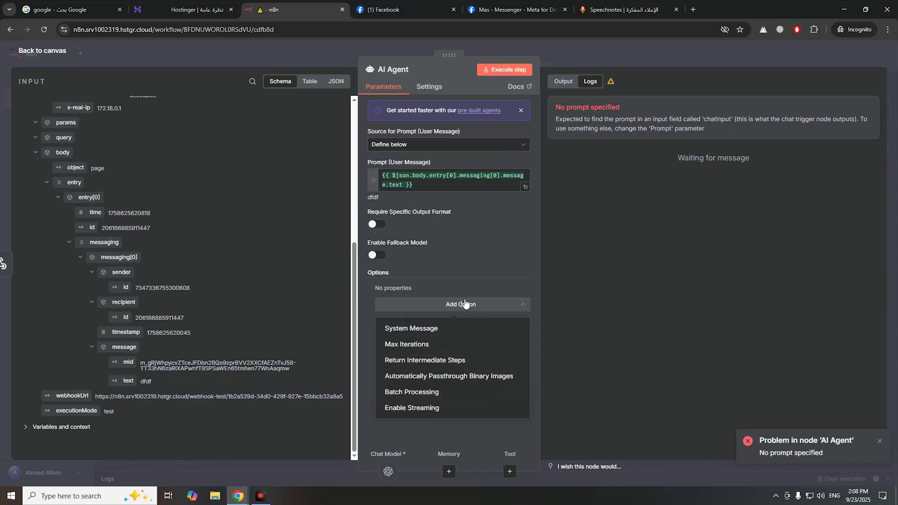
{"action": "left_click", "coordinate": [456, 329]}
{"action": "left_click_drag", "start_coordinate": [476, 307], "coordinate": [394, 308]}
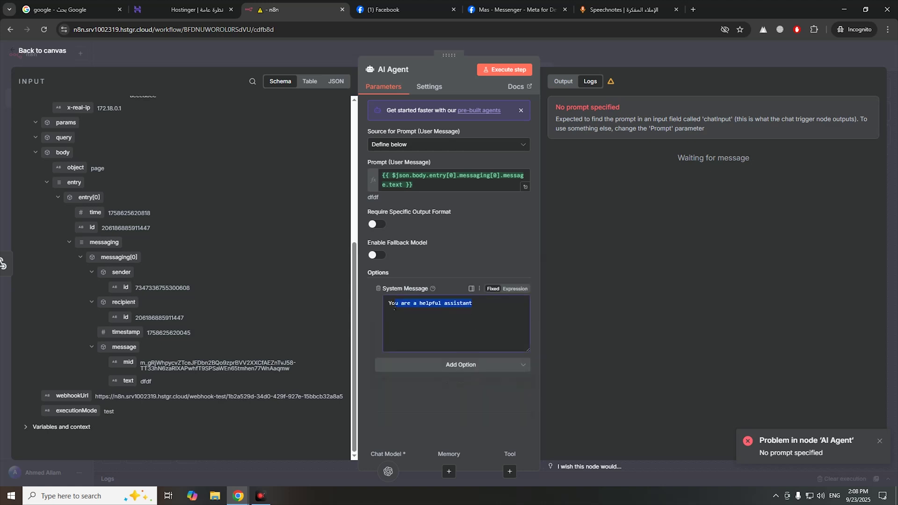
{"action": "left_click", "coordinate": [472, 266]}
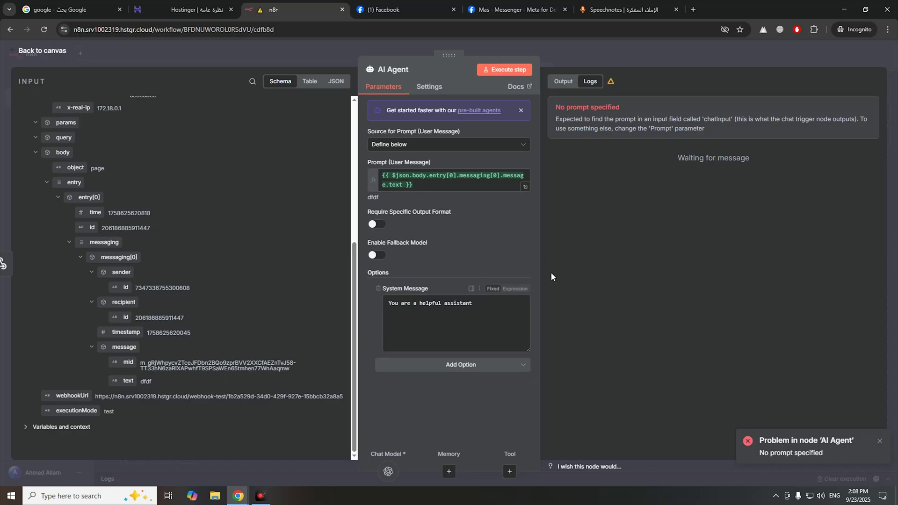
{"action": "left_click_drag", "start_coordinate": [619, 110], "coordinate": [561, 110]}
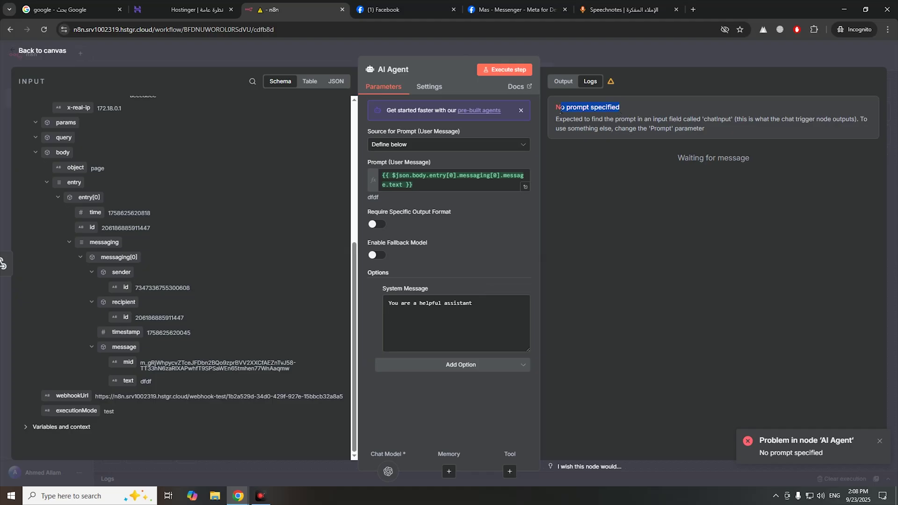
- Test the AI Agent, which replies 'Hello! How can I assist you today?', and add a node after it
{"action": "left_click", "coordinate": [510, 71]}
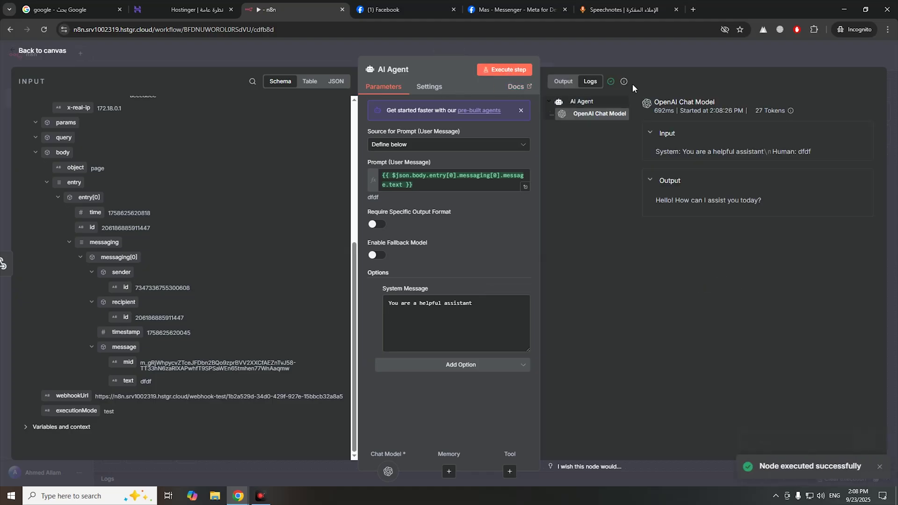
{"action": "left_click_drag", "start_coordinate": [648, 102], "coordinate": [722, 107]}
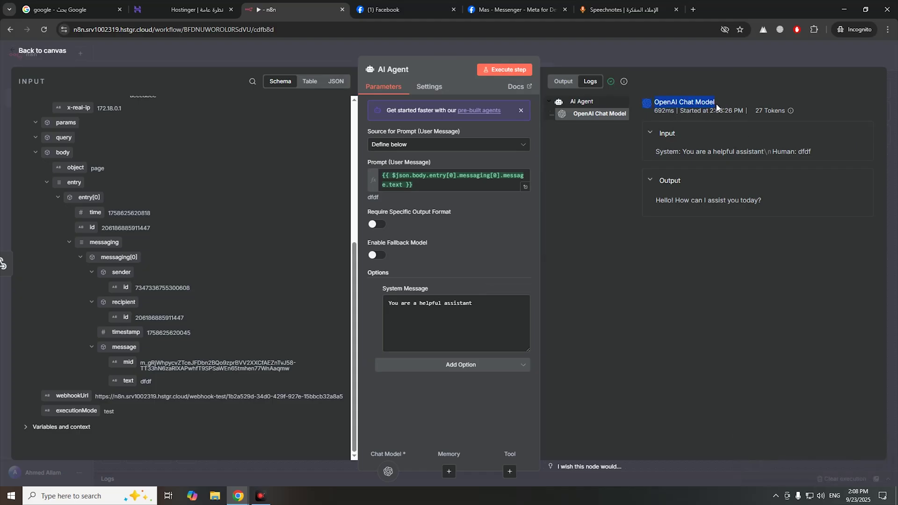
{"action": "left_click", "coordinate": [588, 55]}
{"action": "left_click_drag", "start_coordinate": [467, 184], "coordinate": [475, 146]}
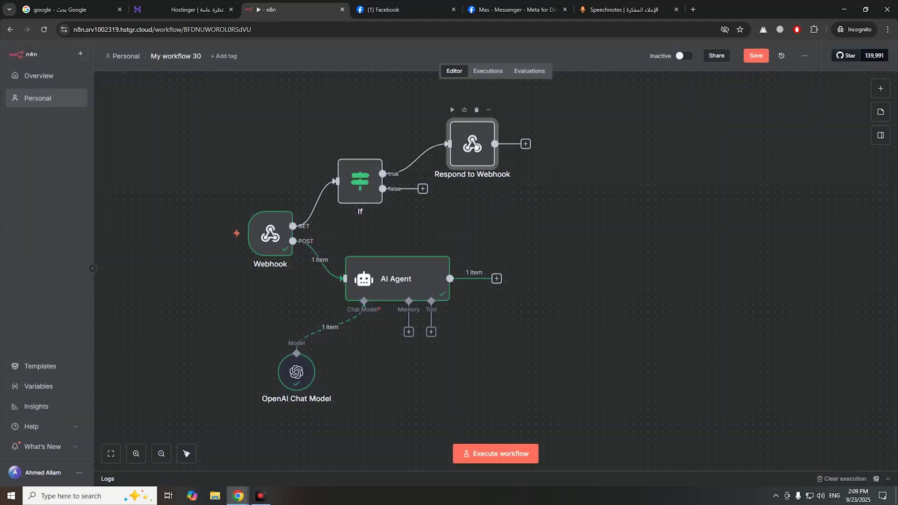
{"action": "left_click", "coordinate": [497, 281]}
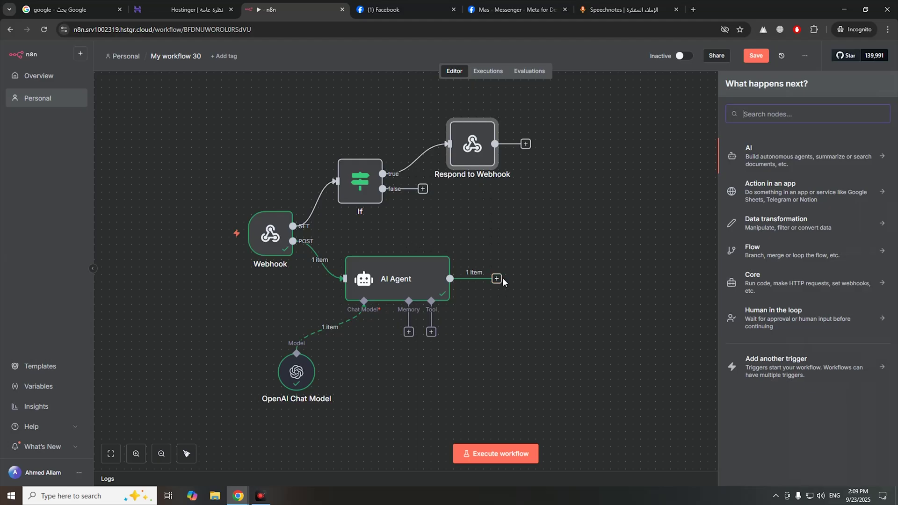
- Add an HTTP Request node after the AI Agent with its method set to POST
{"action": "type", "text": "htt"}
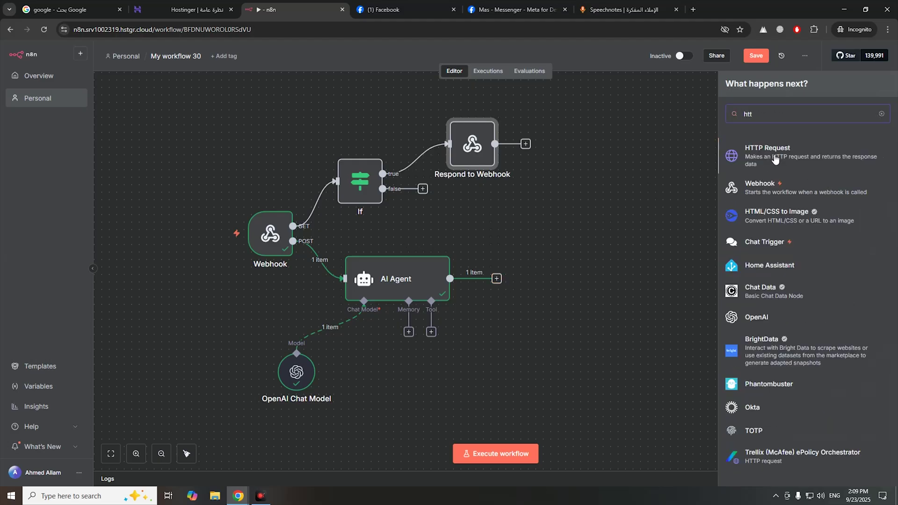
{"action": "left_click", "coordinate": [775, 159]}
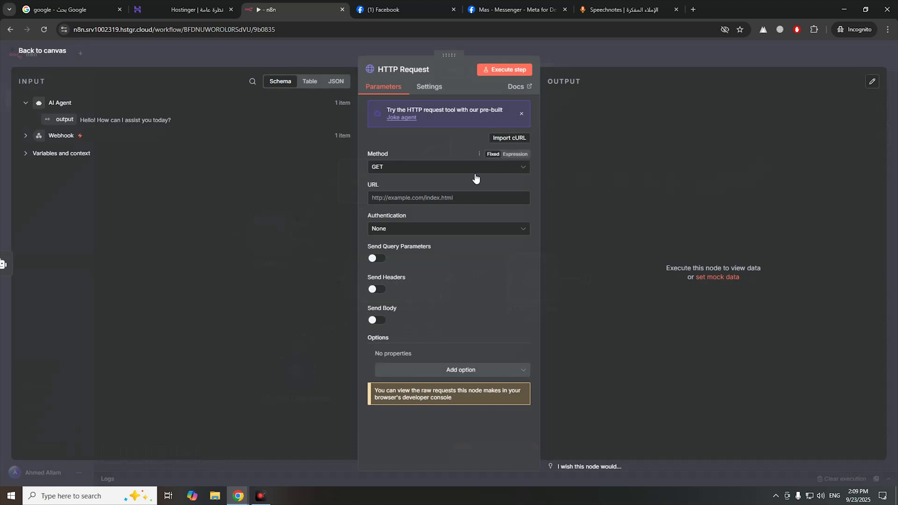
{"action": "left_click", "coordinate": [448, 171]}
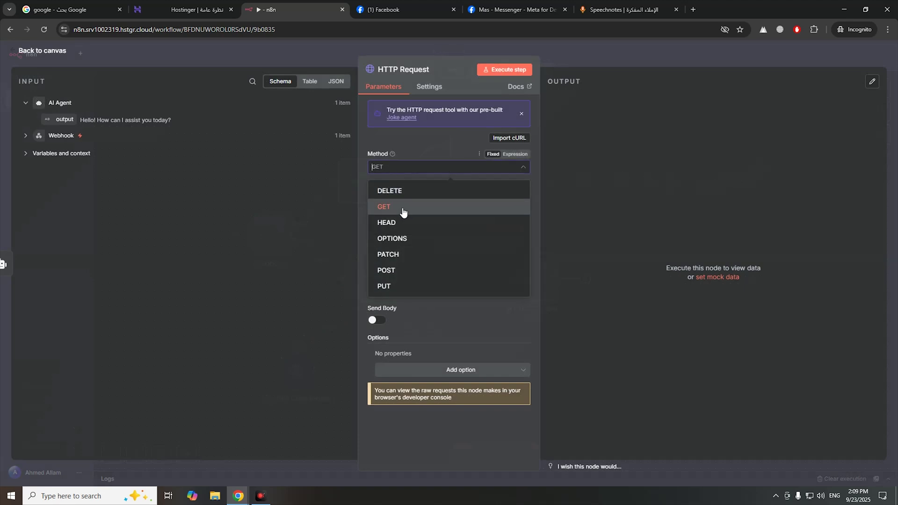
{"action": "left_click", "coordinate": [399, 270]}
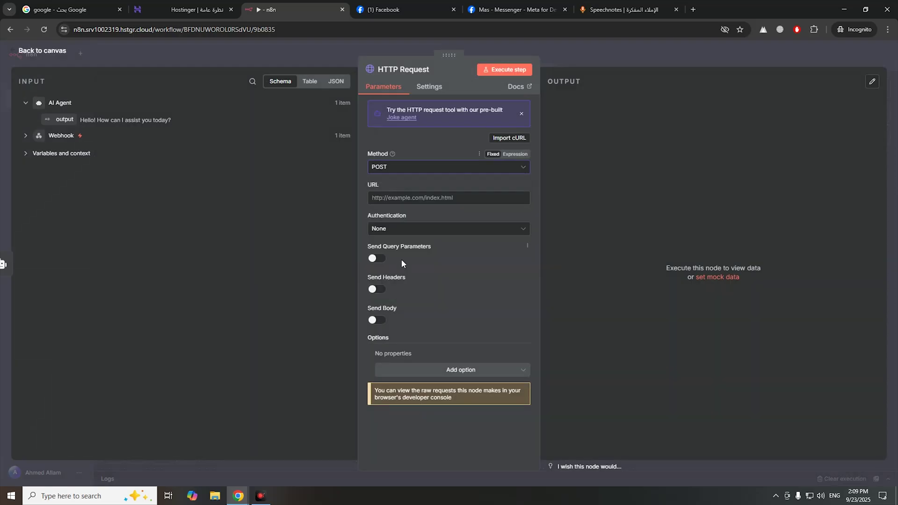
{"action": "left_click", "coordinate": [509, 139]}
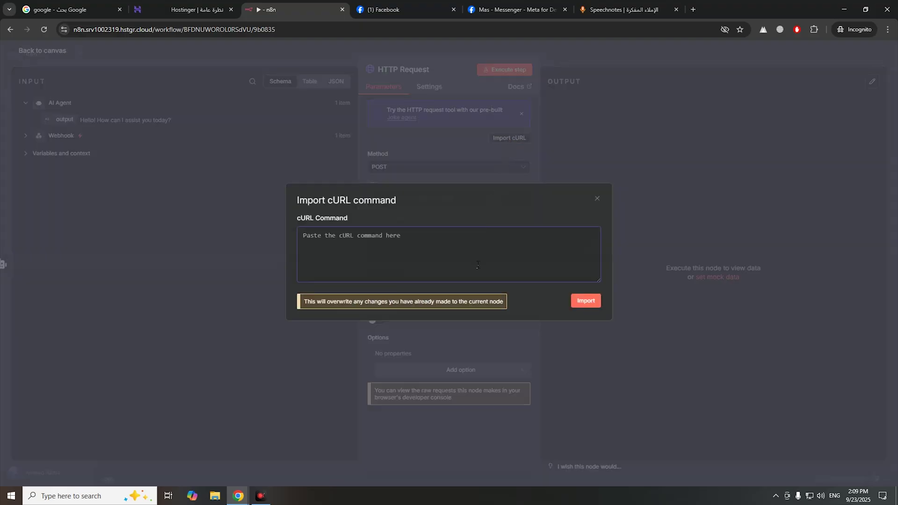
{"action": "left_click", "coordinate": [526, 10]}
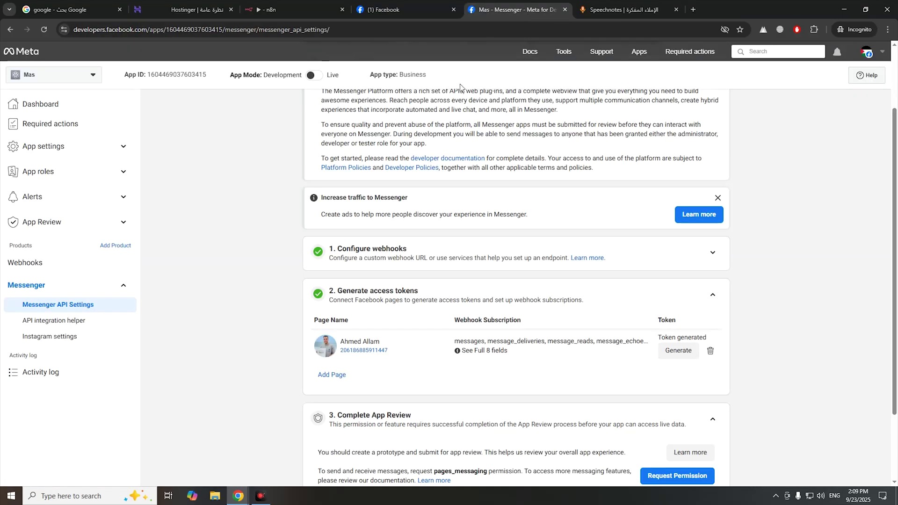
- Open the Meta for Developers home page in a separate browser tab
{"action": "left_click", "coordinate": [420, 16]}
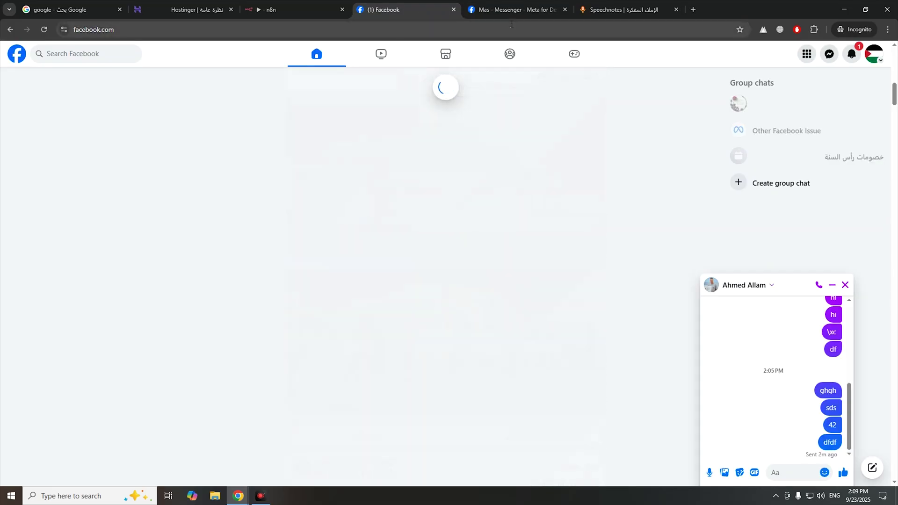
{"action": "left_click", "coordinate": [531, 14]}
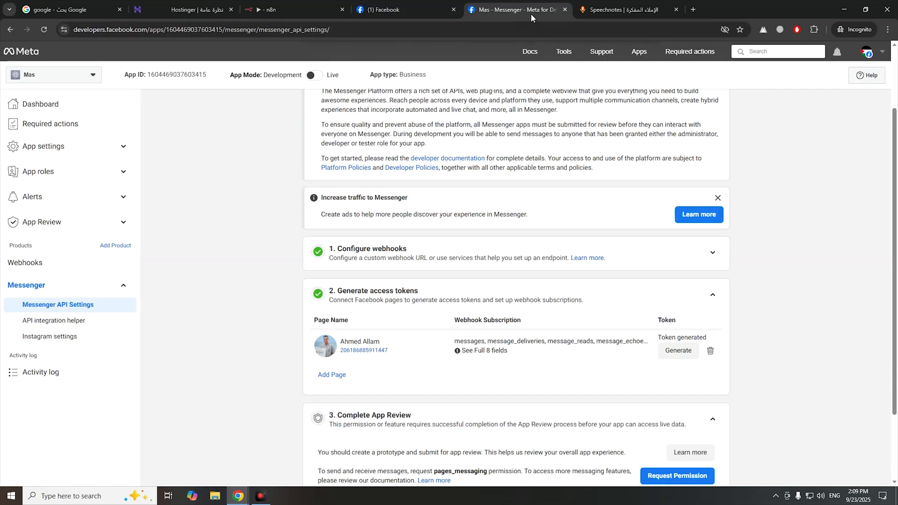
{"action": "right_click", "coordinate": [26, 60]}
{"action": "left_click", "coordinate": [26, 63]}
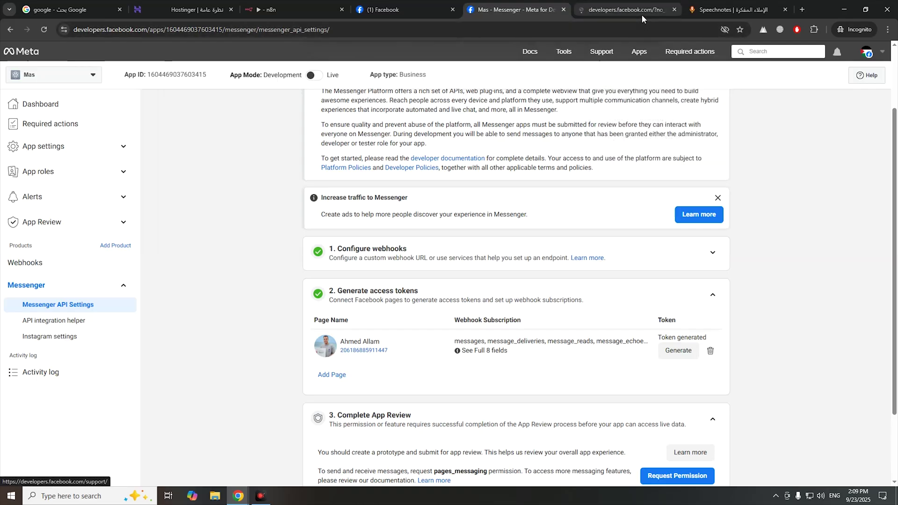
{"action": "left_click", "coordinate": [641, 15]}
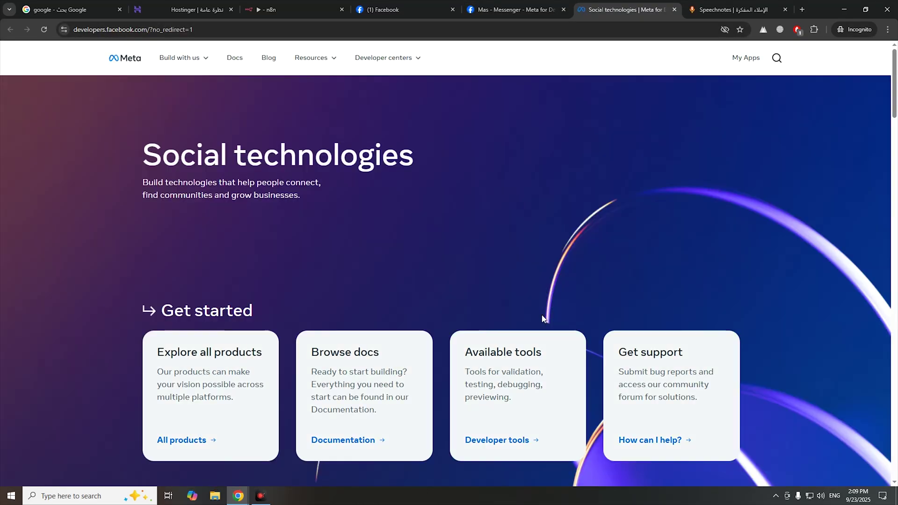
- Search the developer docs for 'mess' and open the Messenger Platform documentation
{"action": "key", "text": "ctrl+f"}
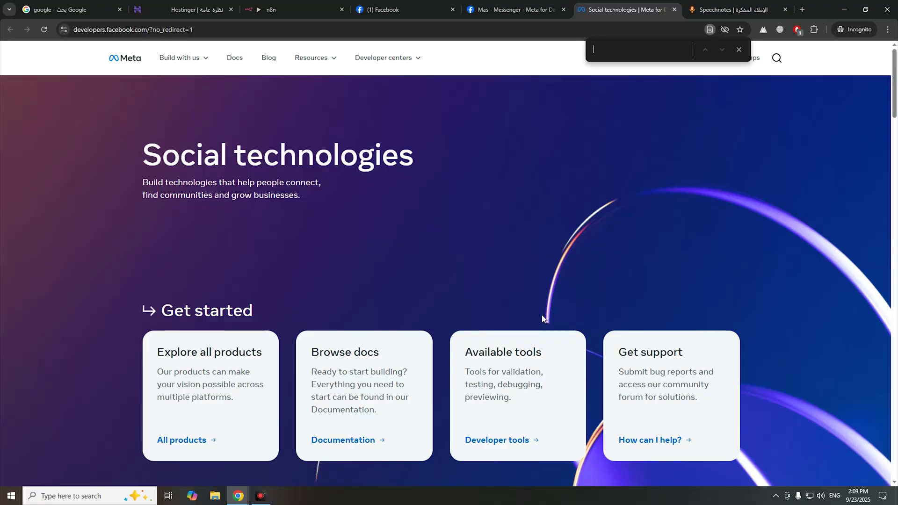
{"action": "left_click", "coordinate": [739, 50]}
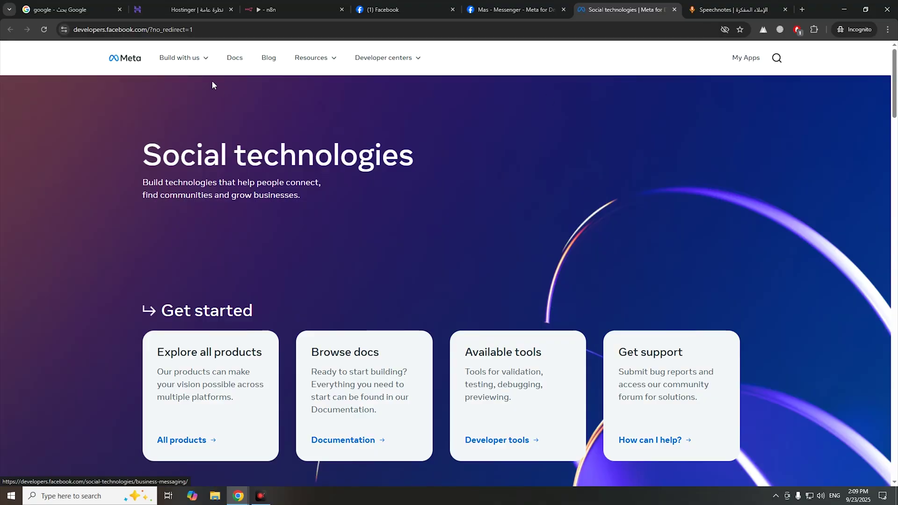
{"action": "left_click", "coordinate": [236, 59]}
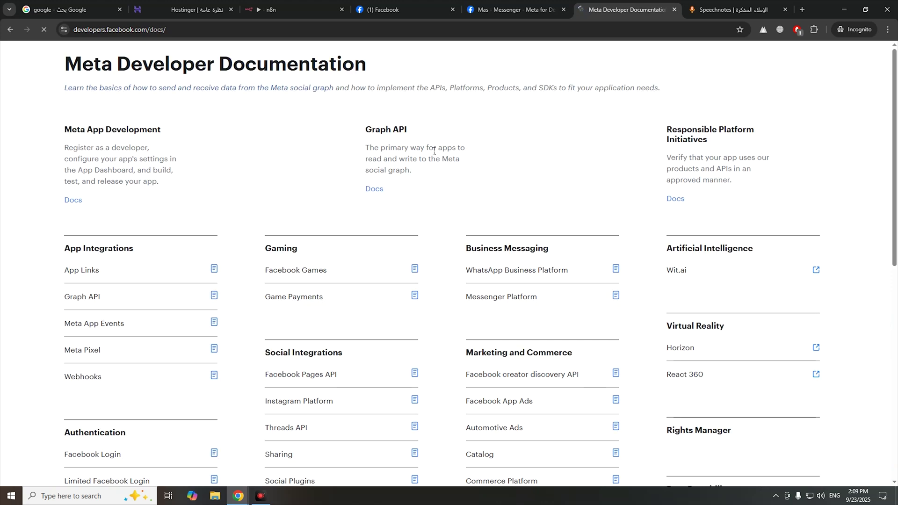
{"action": "scroll", "coordinate": [461, 276], "scroll_direction": "down", "scroll_amount": 8}
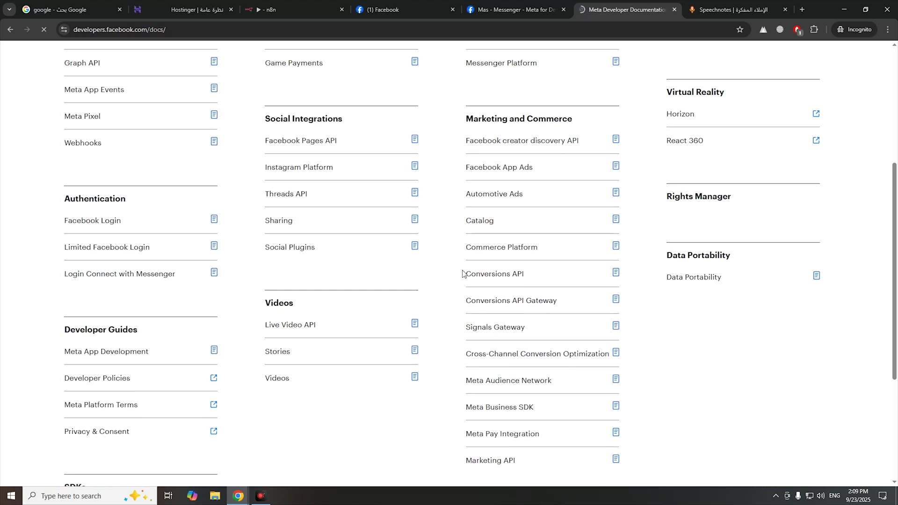
{"action": "scroll", "coordinate": [460, 283], "scroll_direction": "down", "scroll_amount": 1}
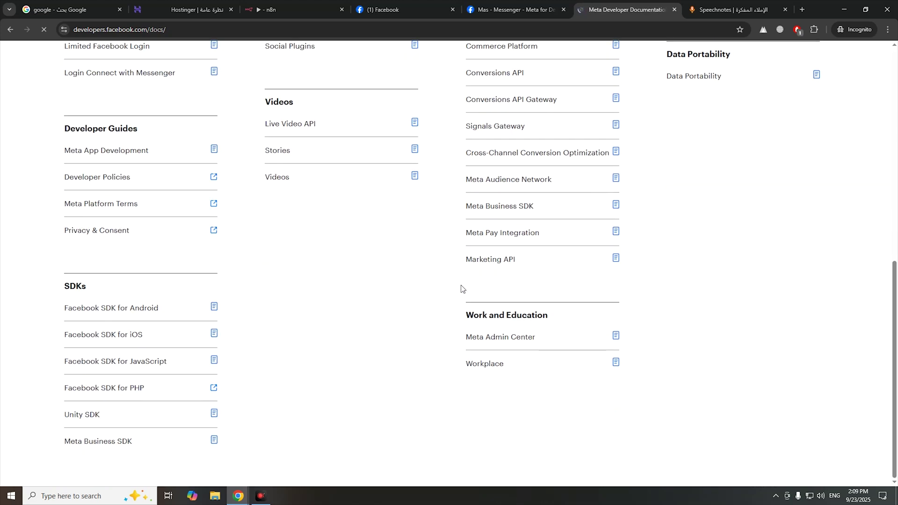
{"action": "key", "text": "ctrl+f"}
{"action": "type", "text": "mess"}
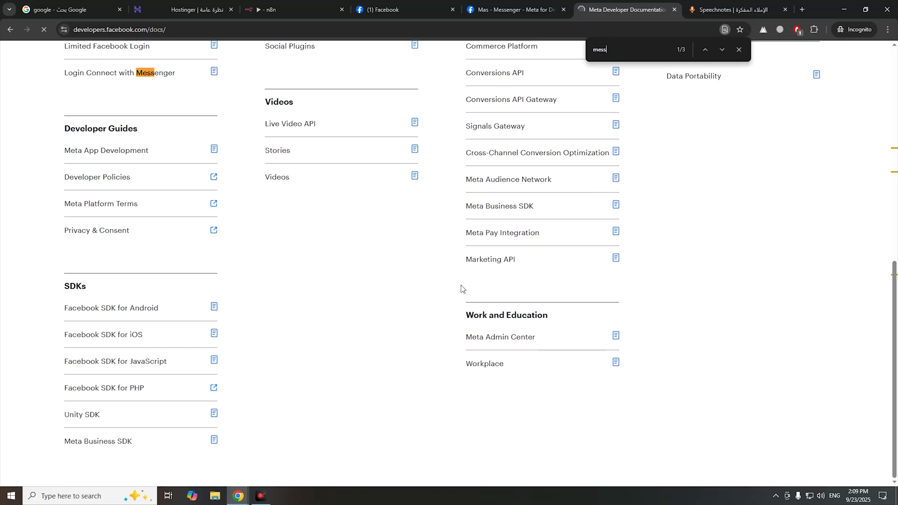
{"action": "scroll", "coordinate": [461, 289], "scroll_direction": "up", "scroll_amount": 8}
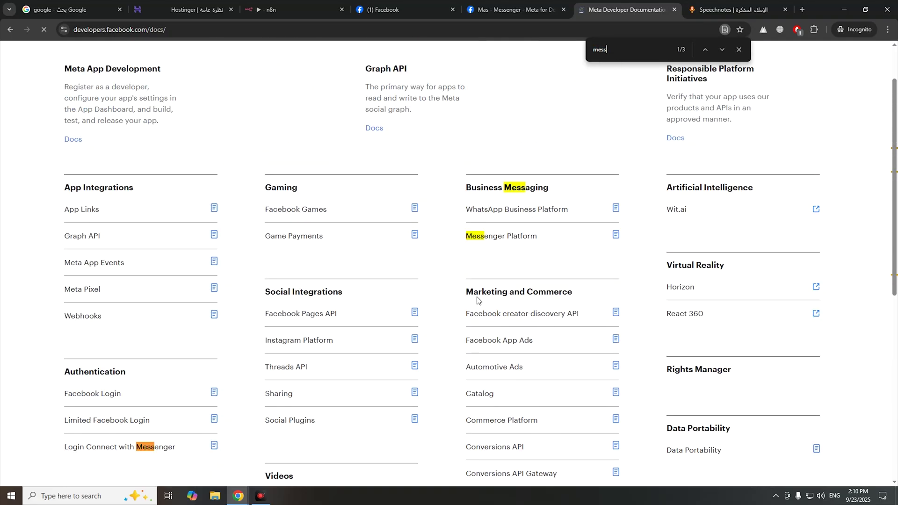
{"action": "left_click", "coordinate": [489, 237]}
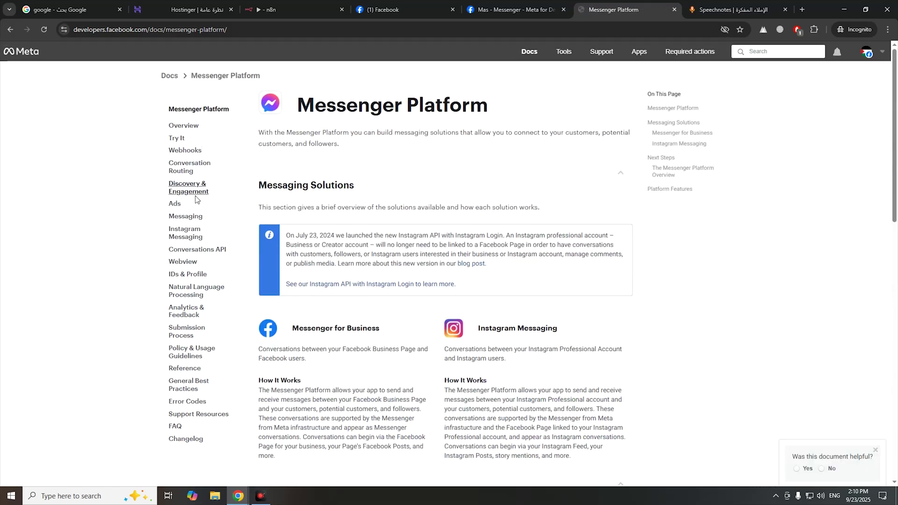
- Copy the sample curl request from the Messenger 'Send a Basic Text' guide
{"action": "left_click", "coordinate": [183, 221]}
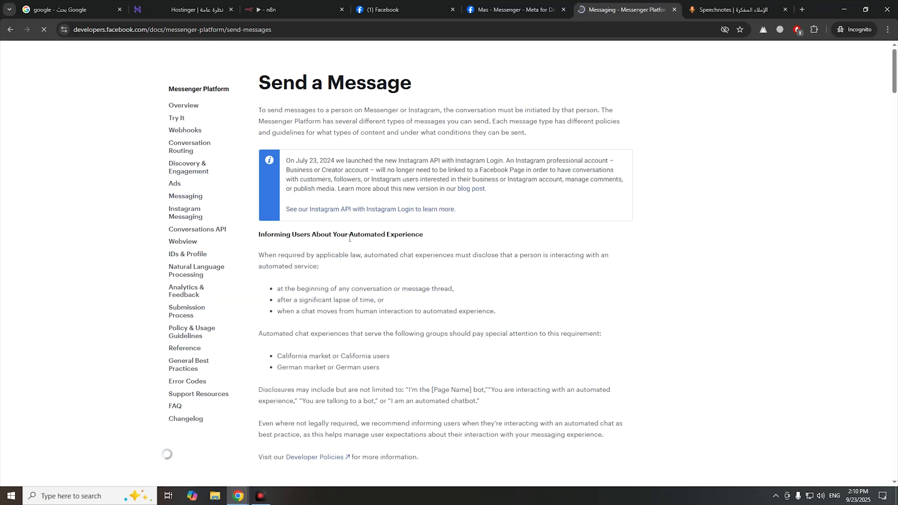
{"action": "scroll", "coordinate": [349, 244], "scroll_direction": "down", "scroll_amount": 1}
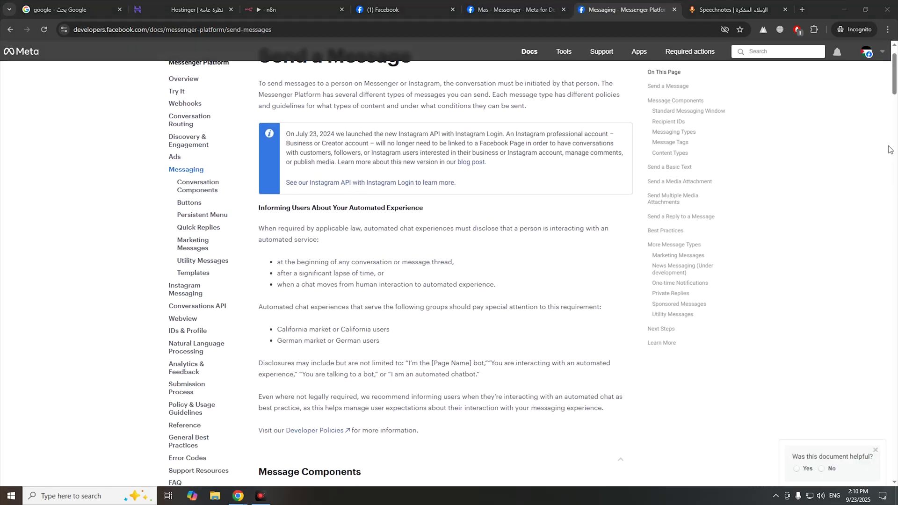
{"action": "left_click_drag", "start_coordinate": [894, 82], "coordinate": [894, 225]}
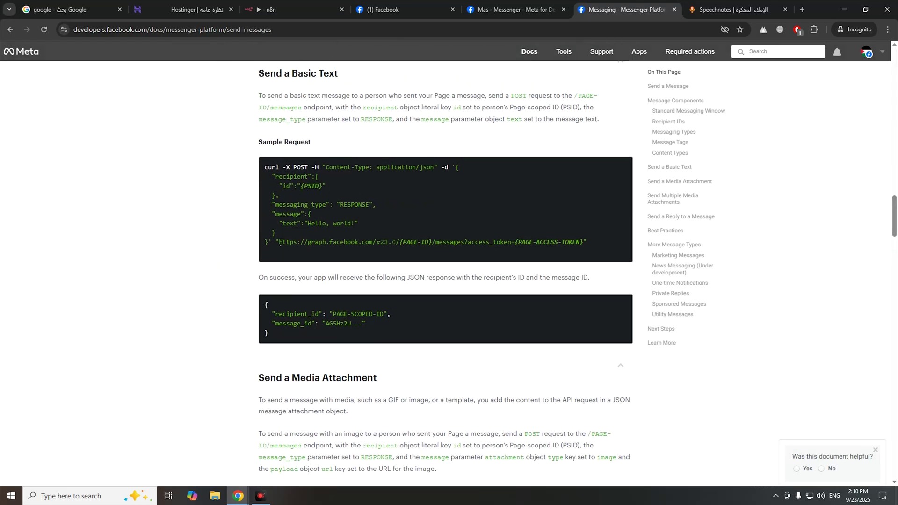
{"action": "triple_click", "coordinate": [281, 244]}
{"action": "right_click", "coordinate": [281, 189]}
{"action": "left_click", "coordinate": [281, 191]}
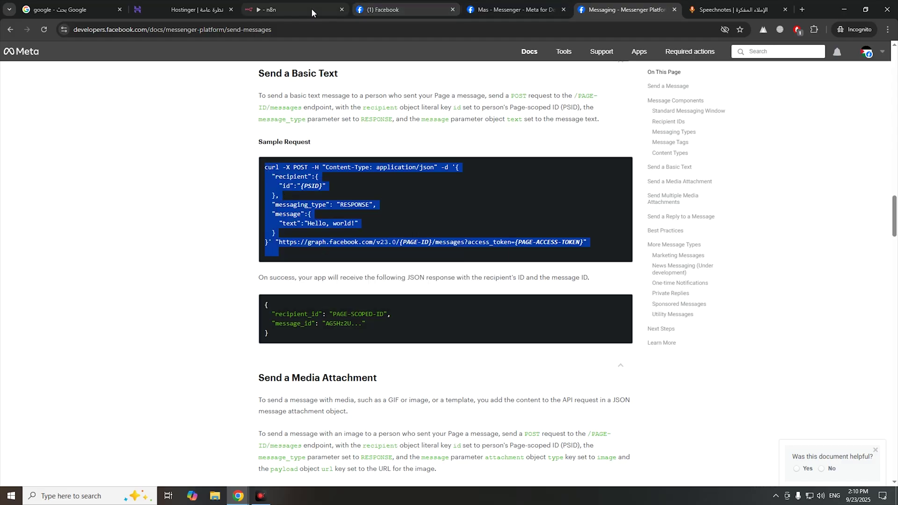
{"action": "left_click", "coordinate": [286, 10]}
- Import the copied curl into the HTTP Request node and open its URL as an expression
{"action": "right_click", "coordinate": [382, 246]}
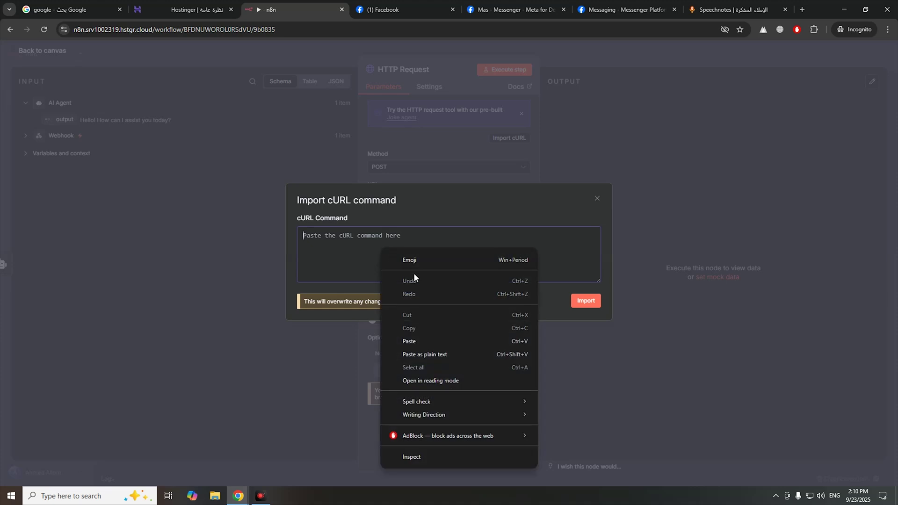
{"action": "left_click", "coordinate": [416, 341]}
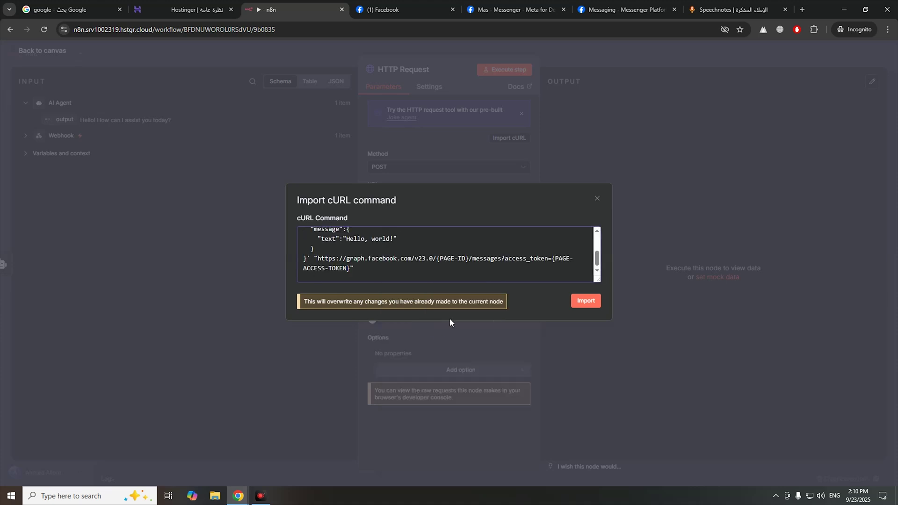
{"action": "left_click", "coordinate": [585, 302]}
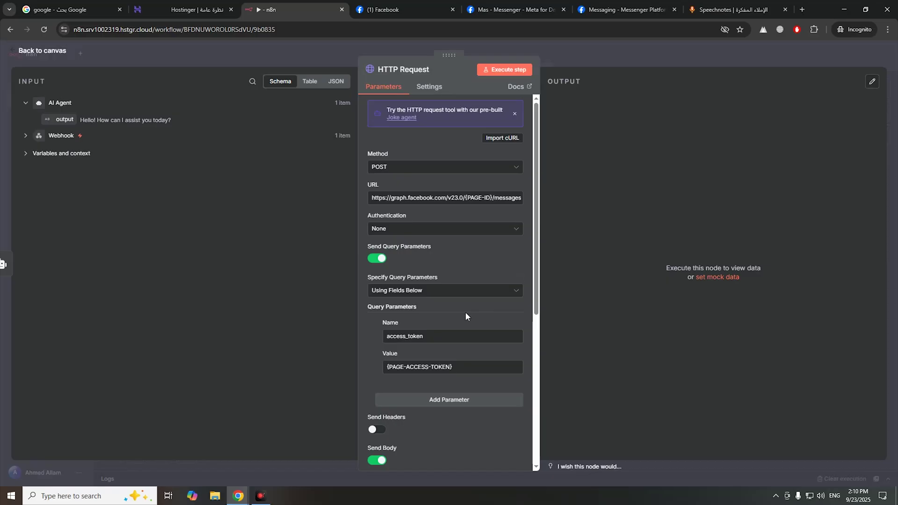
{"action": "scroll", "coordinate": [464, 312], "scroll_direction": "down", "scroll_amount": 1}
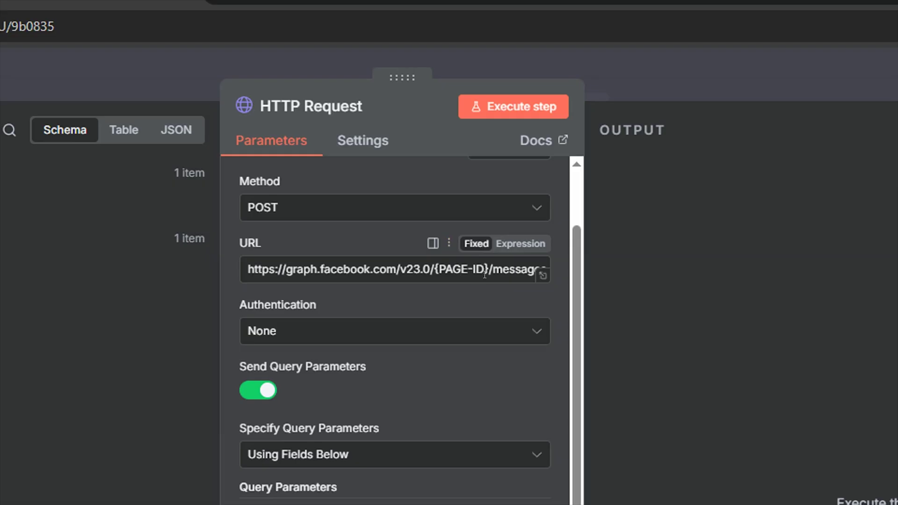
{"action": "left_click_drag", "start_coordinate": [486, 275], "coordinate": [437, 274]}
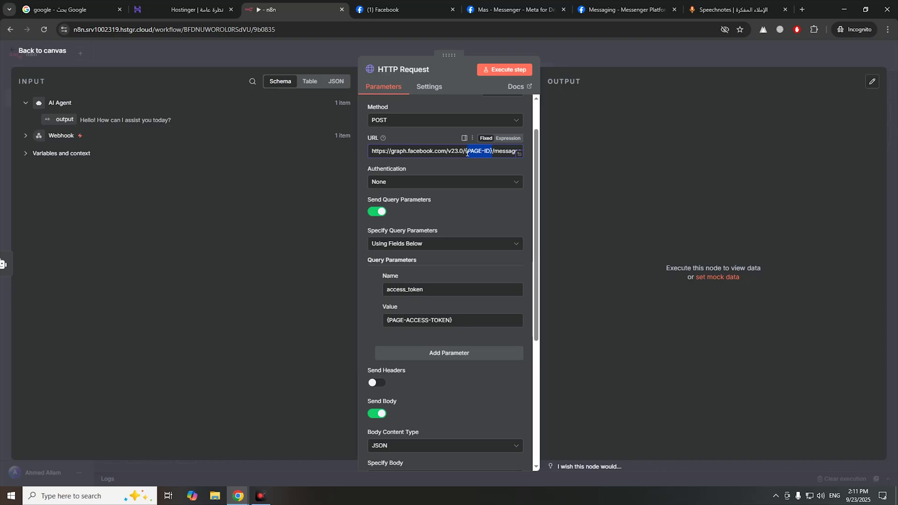
{"action": "left_click", "coordinate": [508, 139]}
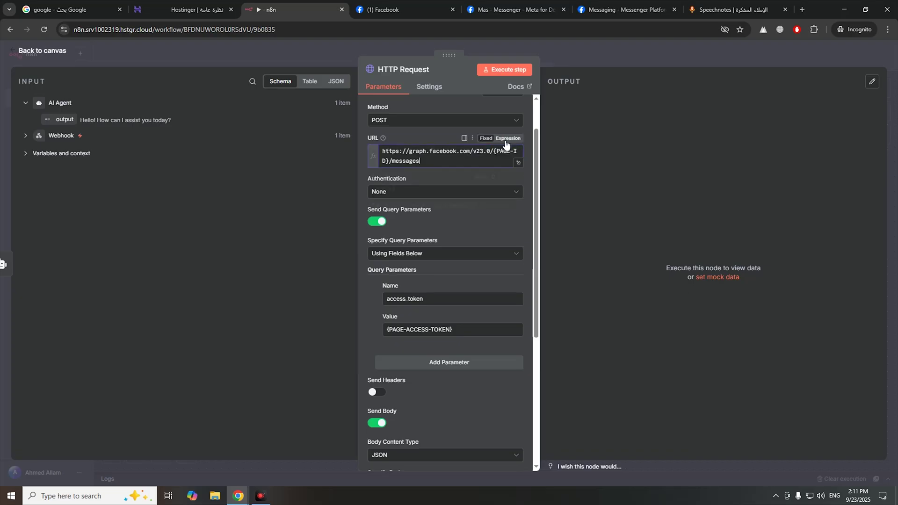
{"action": "left_click", "coordinate": [517, 163]}
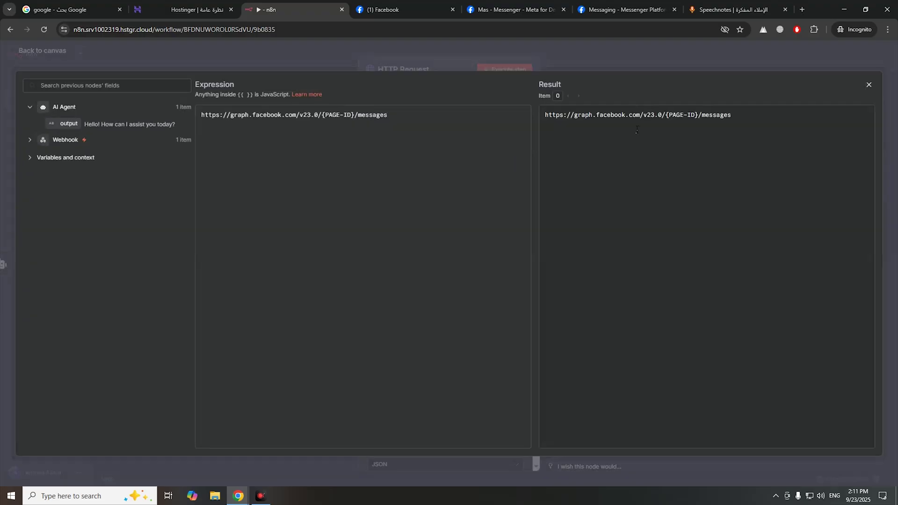
- Replace {PAGE-ID} in the URL with the Webhook recipient id and append ?access_token=
{"action": "left_click_drag", "start_coordinate": [699, 115], "coordinate": [665, 116]}
{"action": "left_click", "coordinate": [30, 140]}
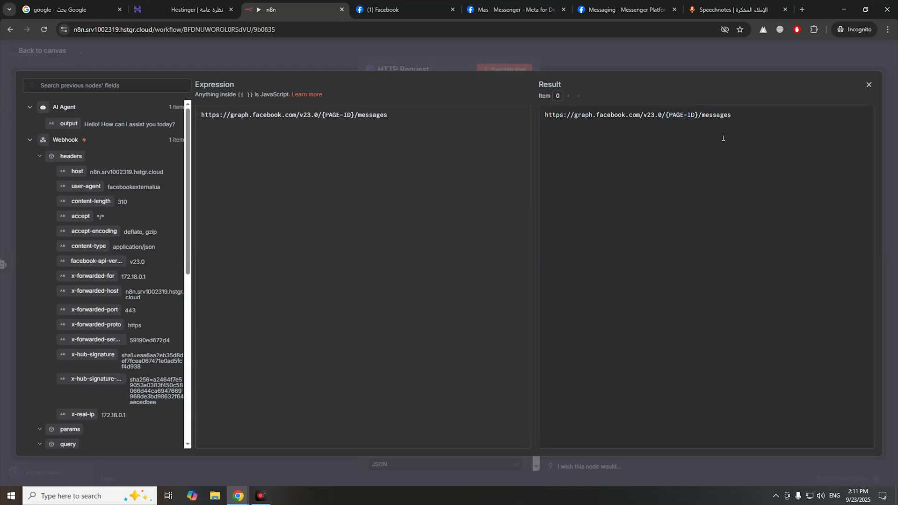
{"action": "left_click_drag", "start_coordinate": [700, 119], "coordinate": [667, 117]}
{"action": "left_click_drag", "start_coordinate": [355, 116], "coordinate": [325, 116]}
{"action": "key", "text": "BackSpace"}
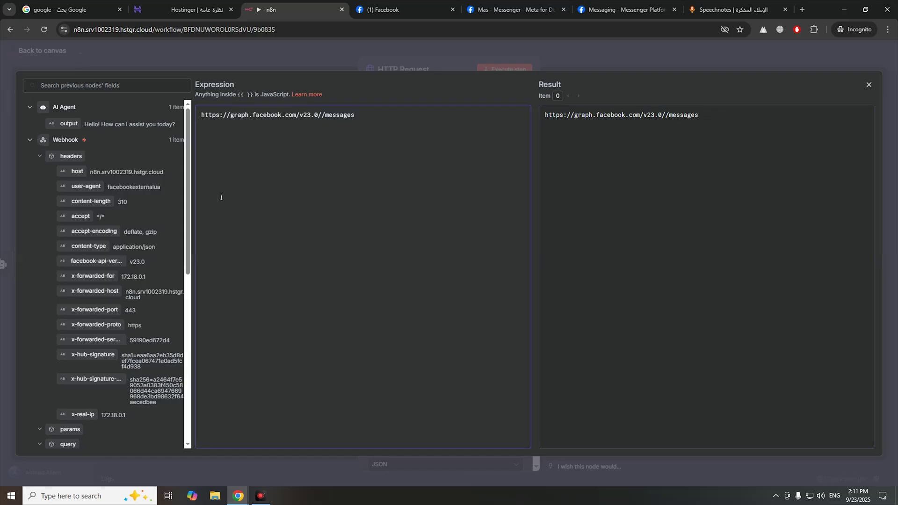
{"action": "scroll", "coordinate": [119, 299], "scroll_direction": "down", "scroll_amount": 5}
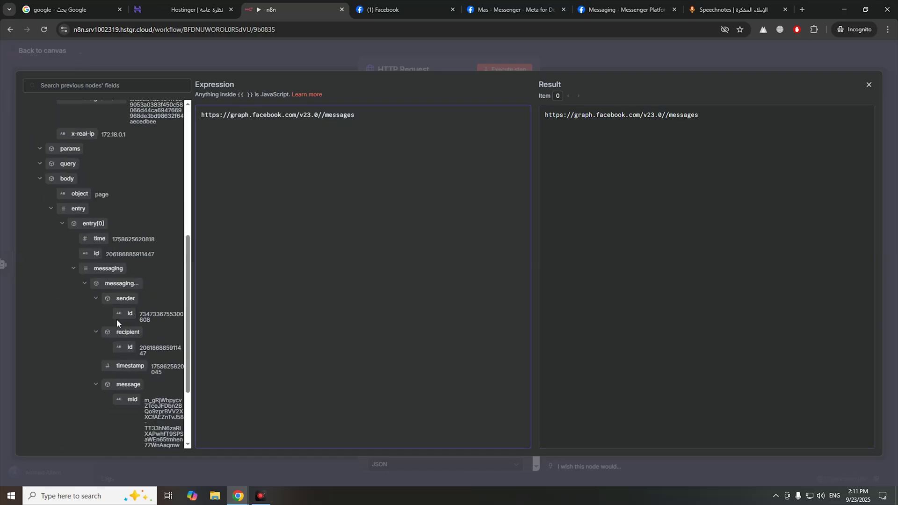
{"action": "scroll", "coordinate": [117, 319], "scroll_direction": "down", "scroll_amount": 2}
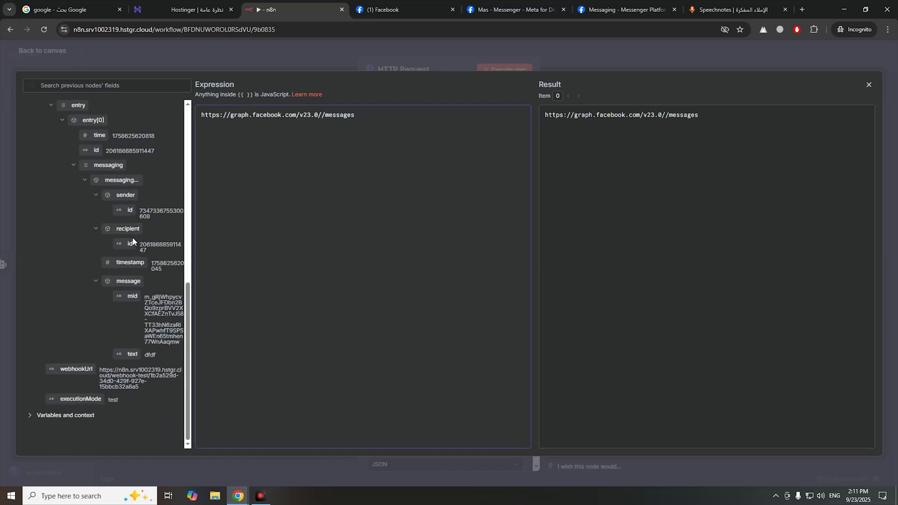
{"action": "left_click_drag", "start_coordinate": [118, 244], "coordinate": [322, 117]}
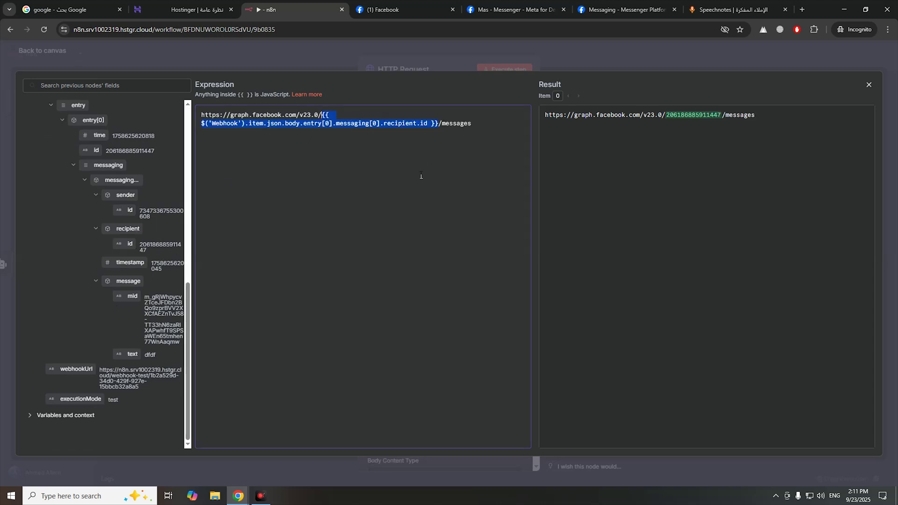
{"action": "left_click", "coordinate": [466, 155]}
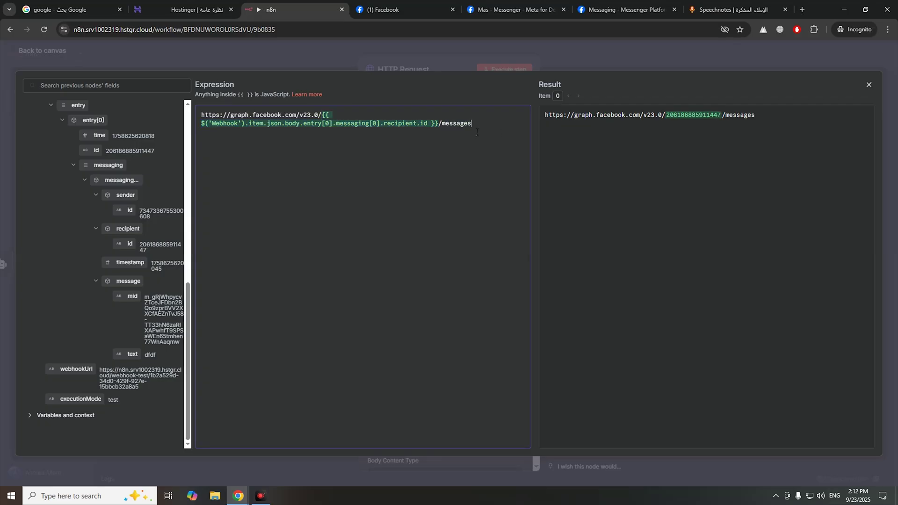
{"action": "type", "text": "?access_token="}
- Copy the saved page access token from the Speechnotes tab
{"action": "left_click", "coordinate": [692, 14]}
{"action": "triple_click", "coordinate": [553, 120]}
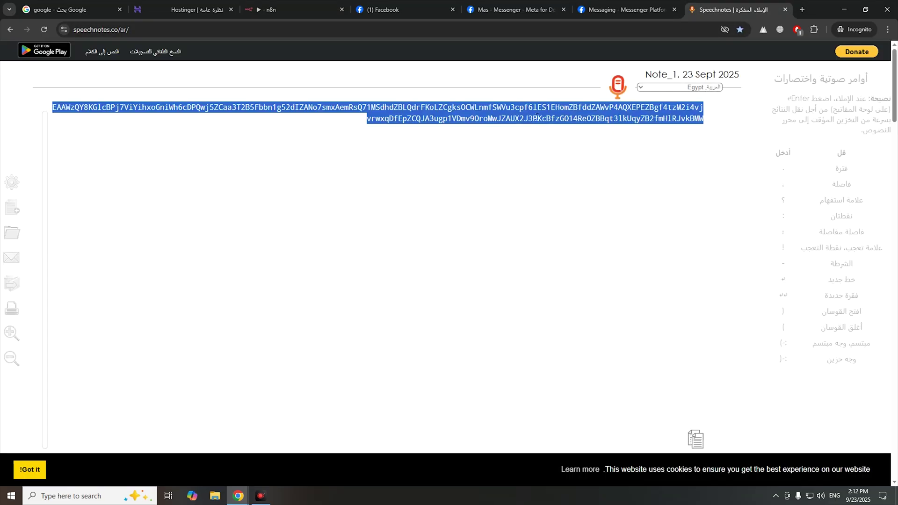
{"action": "left_click", "coordinate": [537, 116]}
{"action": "triple_click", "coordinate": [538, 116]}
{"action": "right_click", "coordinate": [539, 115]}
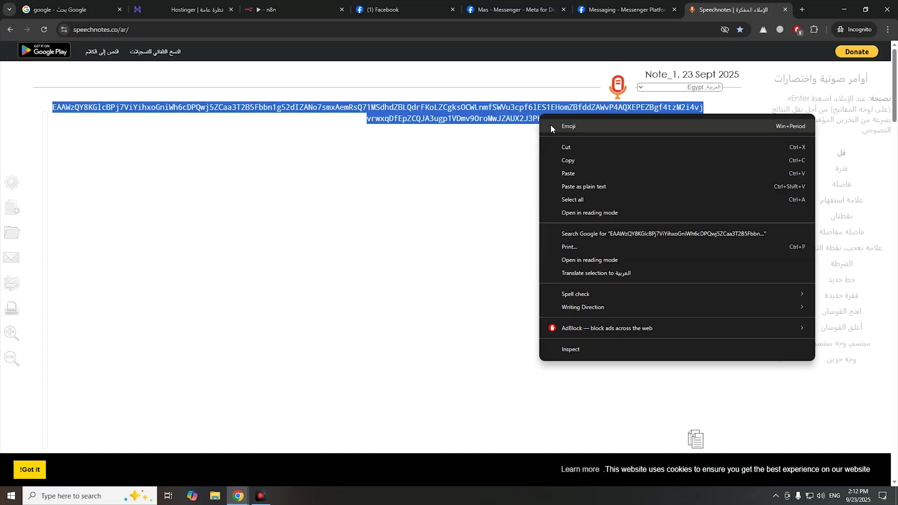
{"action": "left_click", "coordinate": [568, 160]}
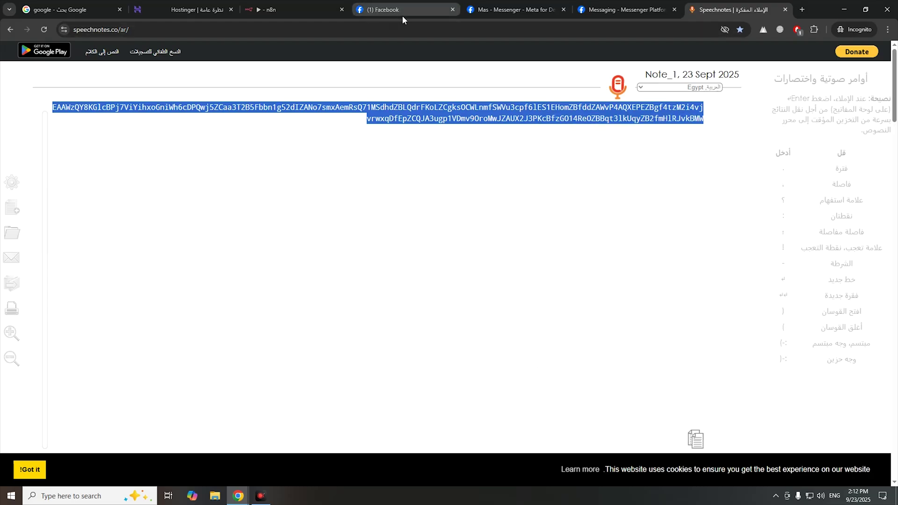
{"action": "left_click", "coordinate": [519, 11]}
{"action": "left_click", "coordinate": [615, 11]}
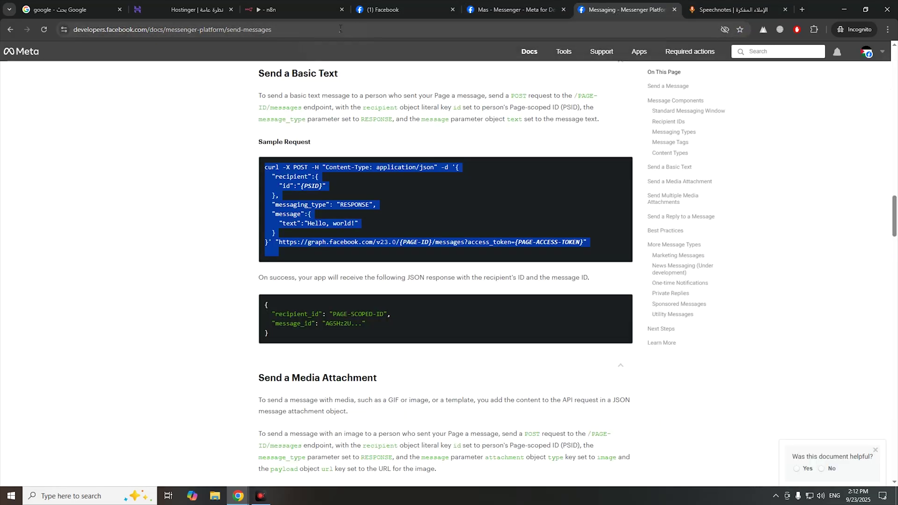
- Paste the page access token after access_token= and close the expression editor
{"action": "key", "text": "ctrl+3"}
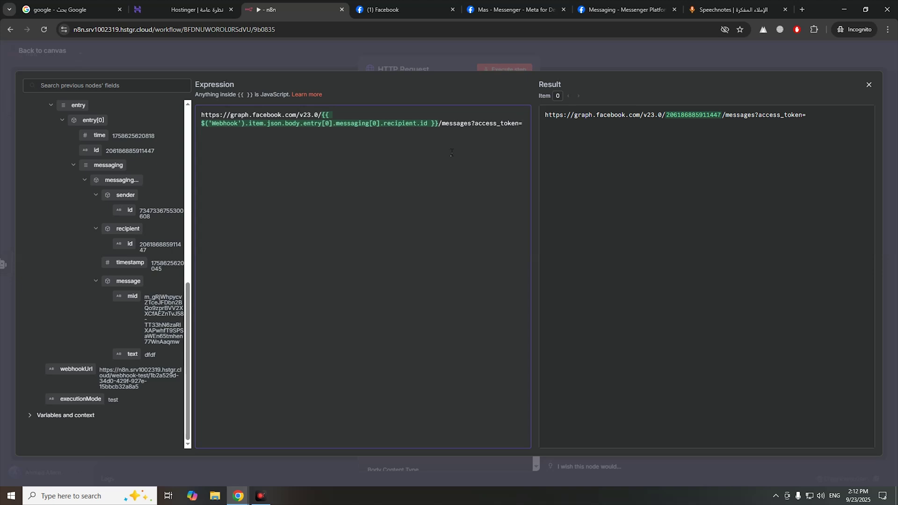
{"action": "key", "text": "ctrl+v"}
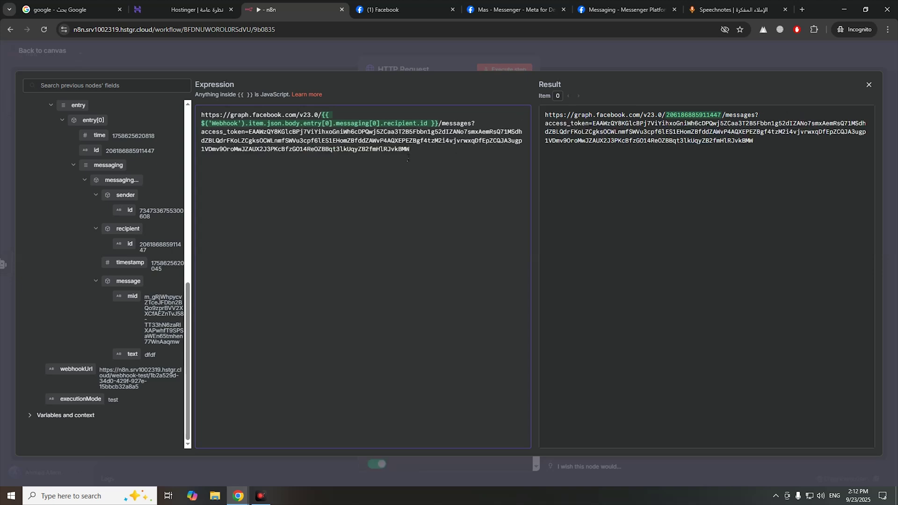
{"action": "left_click", "coordinate": [603, 62]}
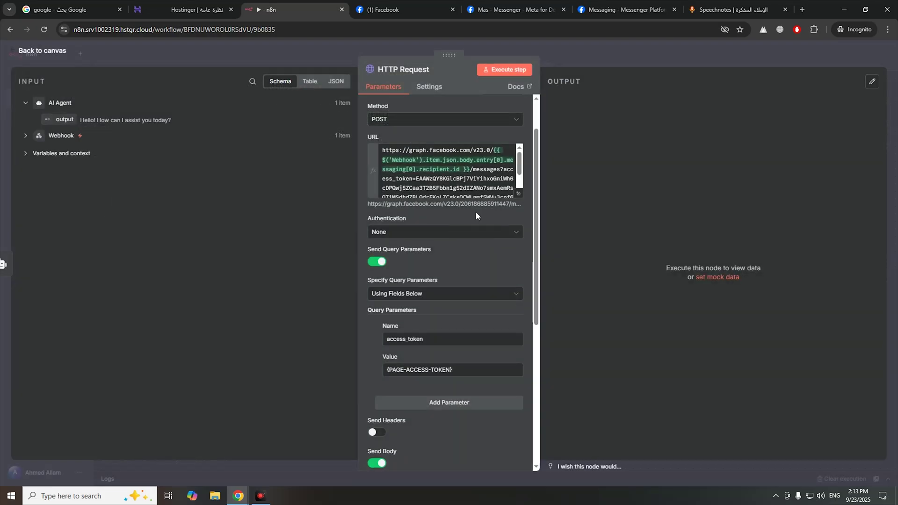
- Replace the {PSID} recipient id in the JSON body with the Webhook sender id
{"action": "scroll", "coordinate": [476, 211], "scroll_direction": "down", "scroll_amount": 5}
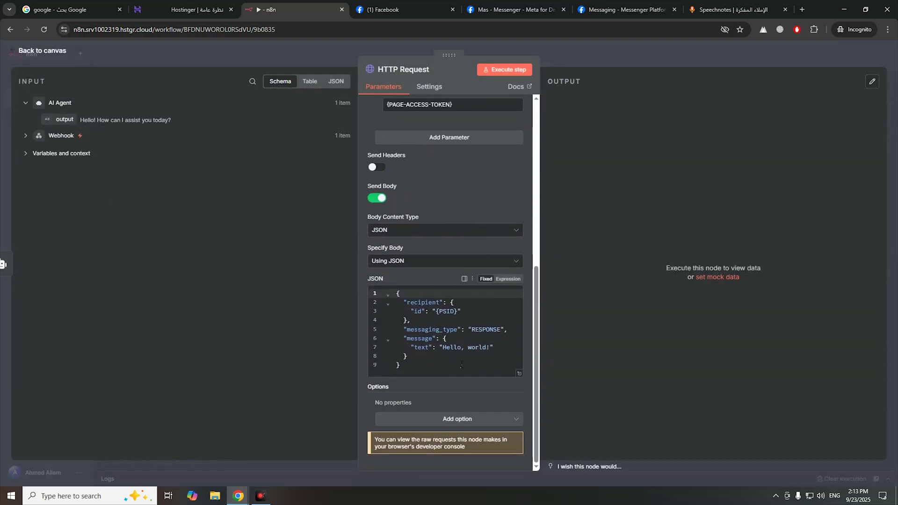
{"action": "left_click_drag", "start_coordinate": [436, 311], "coordinate": [456, 314]}
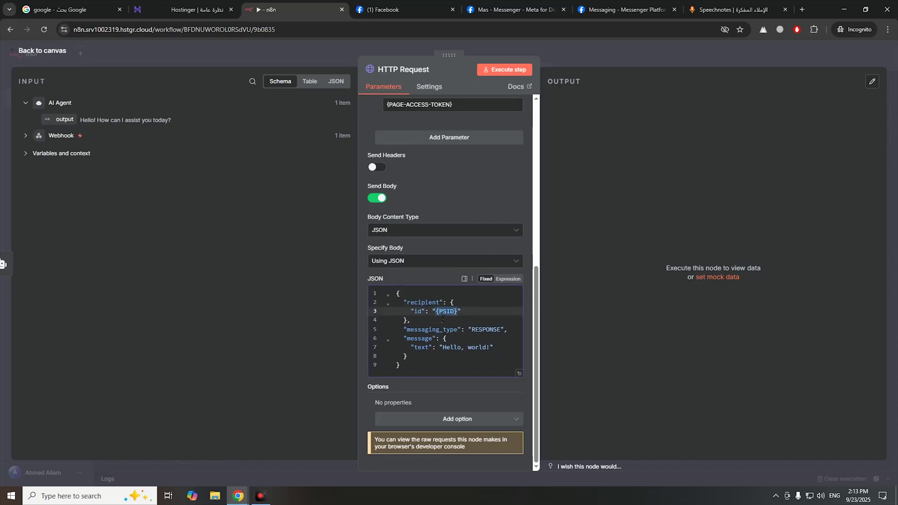
{"action": "left_click", "coordinate": [37, 139]}
{"action": "left_click_drag", "start_coordinate": [458, 312], "coordinate": [435, 316]}
{"action": "key", "text": "BackSpace"}
{"action": "scroll", "coordinate": [133, 326], "scroll_direction": "down", "scroll_amount": 6}
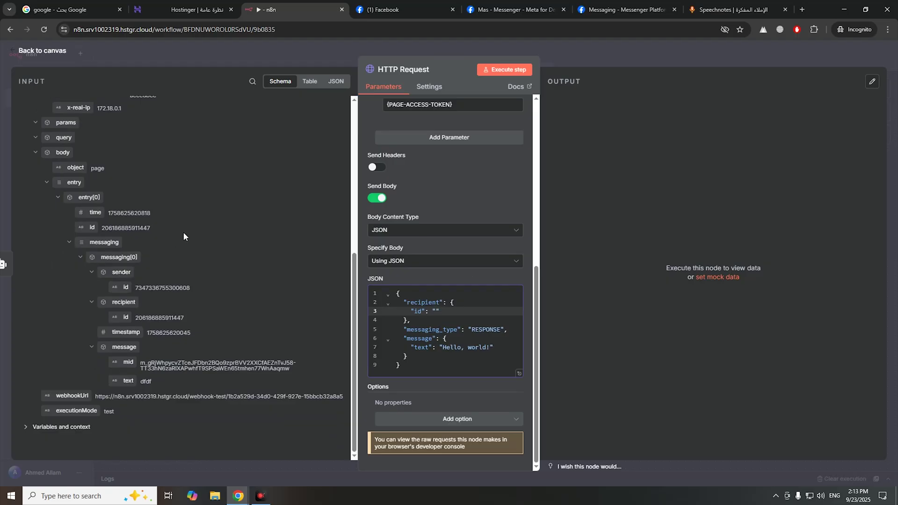
{"action": "left_click_drag", "start_coordinate": [125, 287], "coordinate": [437, 314]}
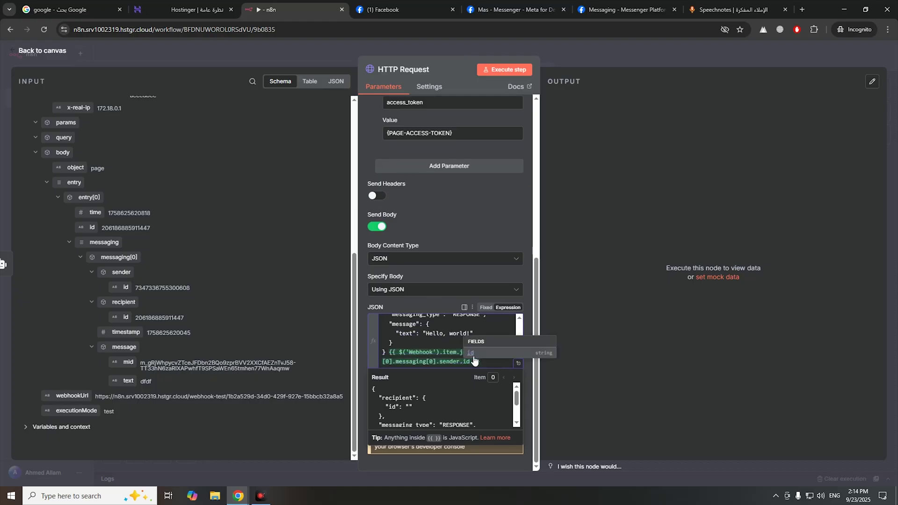
{"action": "left_click_drag", "start_coordinate": [403, 354], "coordinate": [390, 354]}
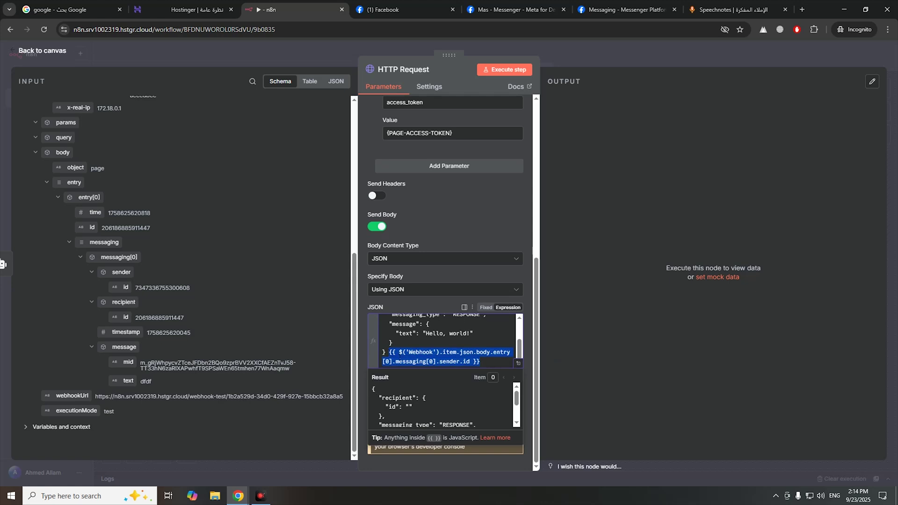
{"action": "key", "text": "BackSpace"}
{"action": "scroll", "coordinate": [412, 358], "scroll_direction": "up", "scroll_amount": 3}
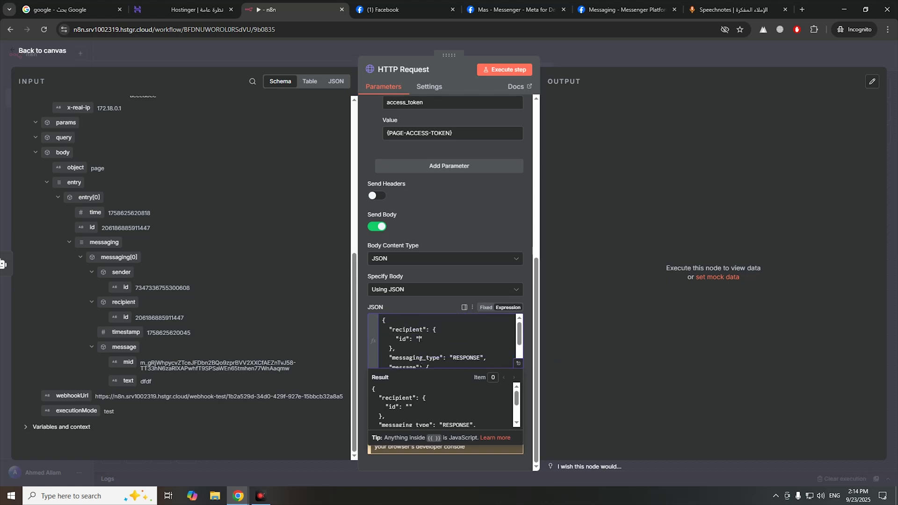
{"action": "key", "text": "ctrl+v"}
{"action": "scroll", "coordinate": [435, 346], "scroll_direction": "down", "scroll_amount": 3}
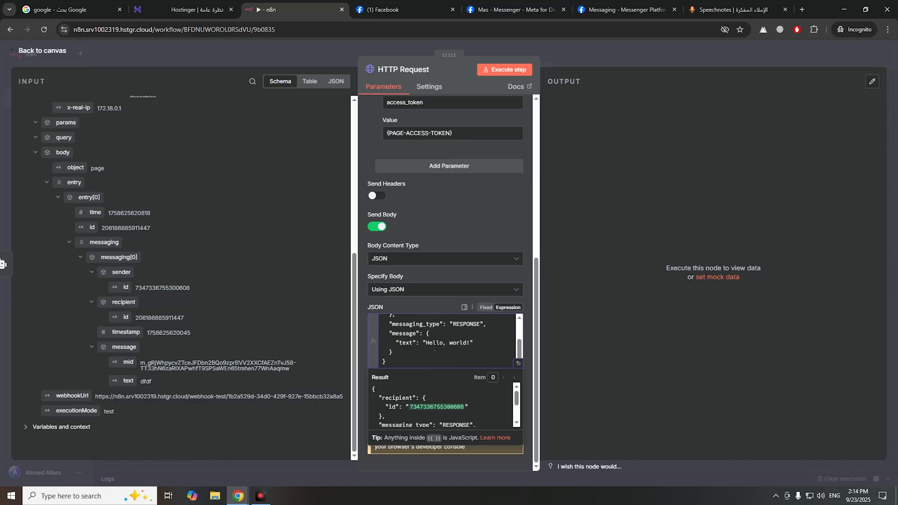
- Replace the 'Hello, world!' text with the incoming Webhook message text
{"action": "left_click_drag", "start_coordinate": [425, 343], "coordinate": [471, 343]}
{"action": "key", "text": "BackSpace"}
{"action": "left_click_drag", "start_coordinate": [131, 378], "coordinate": [428, 346]}
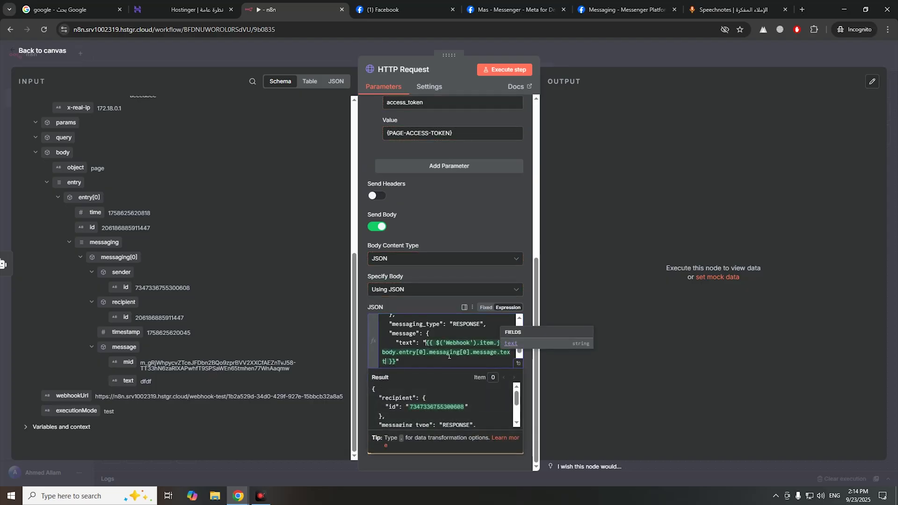
{"action": "scroll", "coordinate": [452, 354], "scroll_direction": "up", "scroll_amount": 2}
- Swap the JSON body's text expression for the AI Agent's output field
{"action": "left_click", "coordinate": [483, 240]}
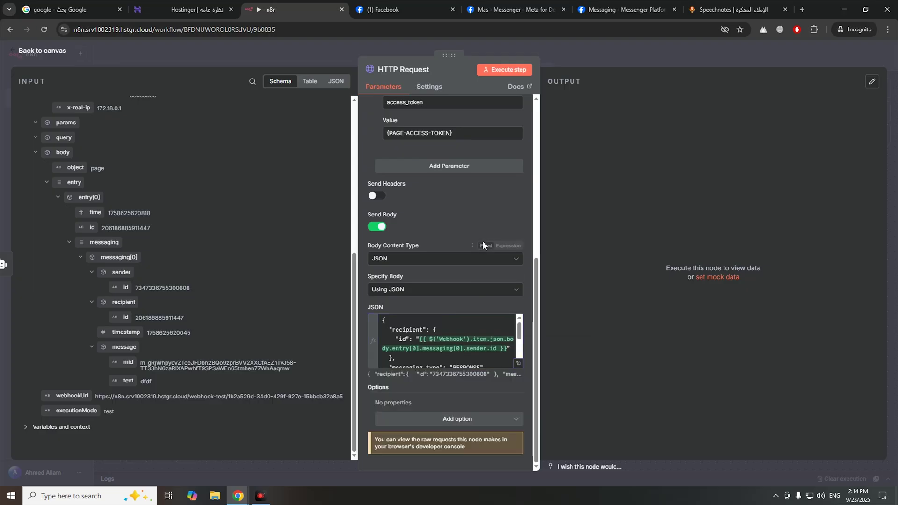
{"action": "scroll", "coordinate": [483, 248], "scroll_direction": "up", "scroll_amount": 1}
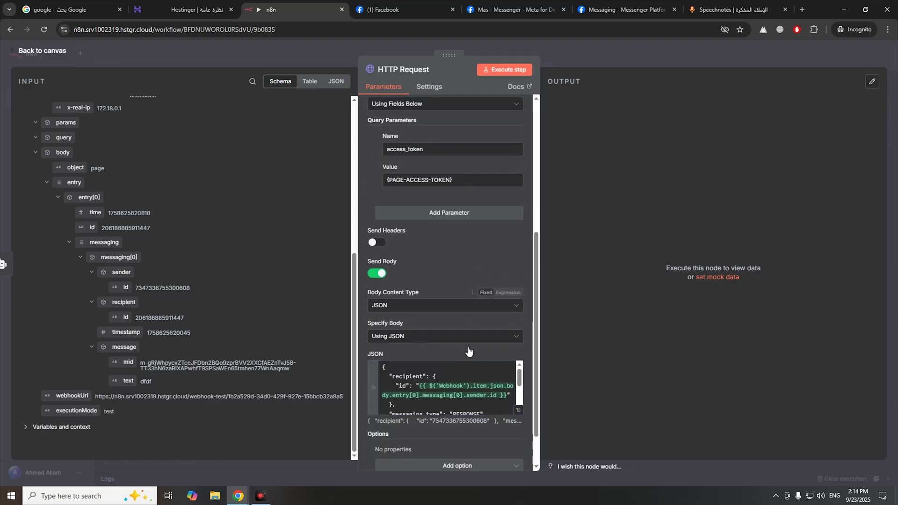
{"action": "scroll", "coordinate": [444, 394], "scroll_direction": "down", "scroll_amount": 2}
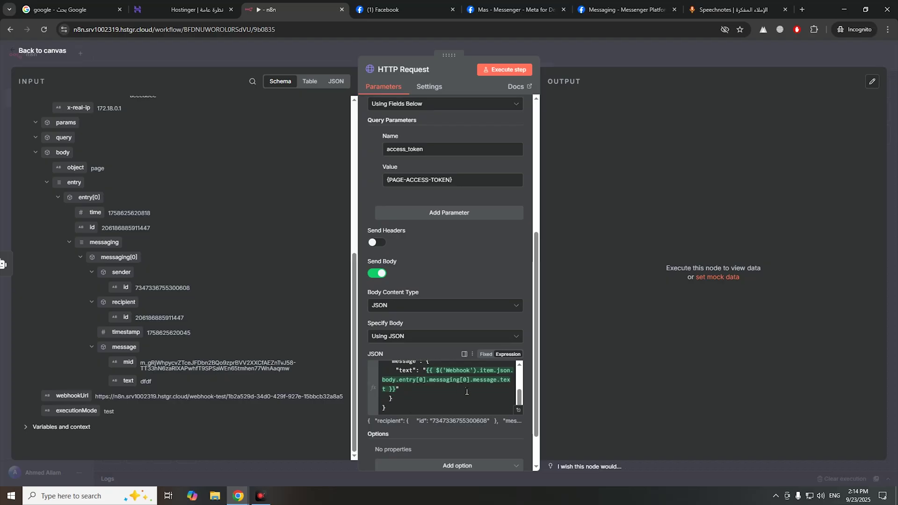
{"action": "left_click_drag", "start_coordinate": [398, 405], "coordinate": [426, 386]}
{"action": "key", "text": "BackSpace"}
{"action": "scroll", "coordinate": [230, 367], "scroll_direction": "up", "scroll_amount": 6}
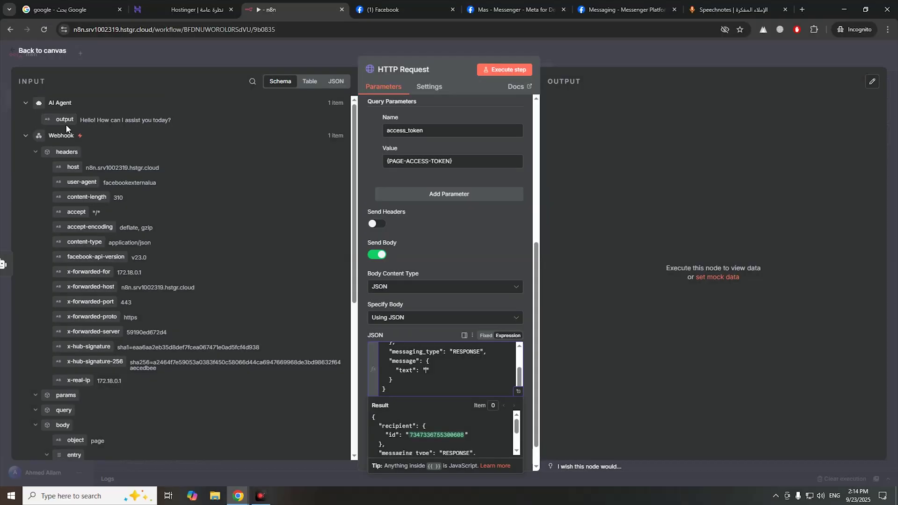
{"action": "left_click_drag", "start_coordinate": [69, 120], "coordinate": [426, 373]}
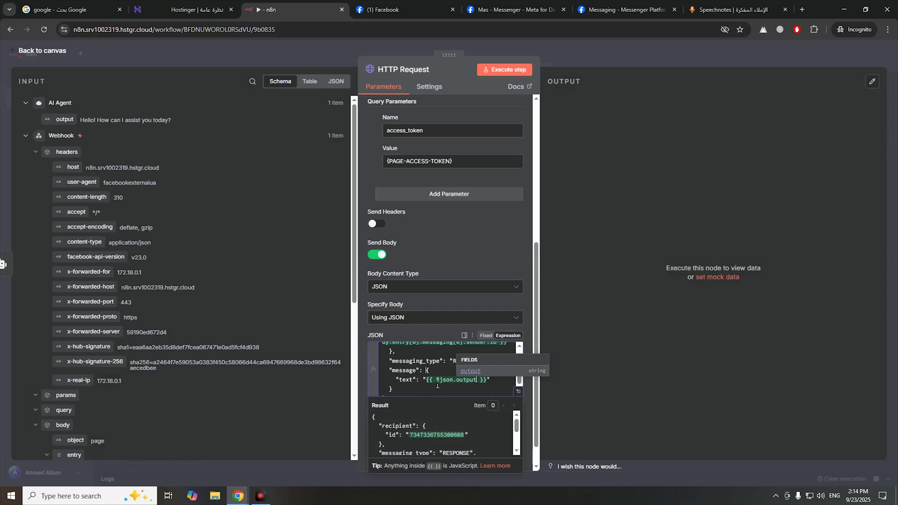
{"action": "left_click", "coordinate": [426, 381]}
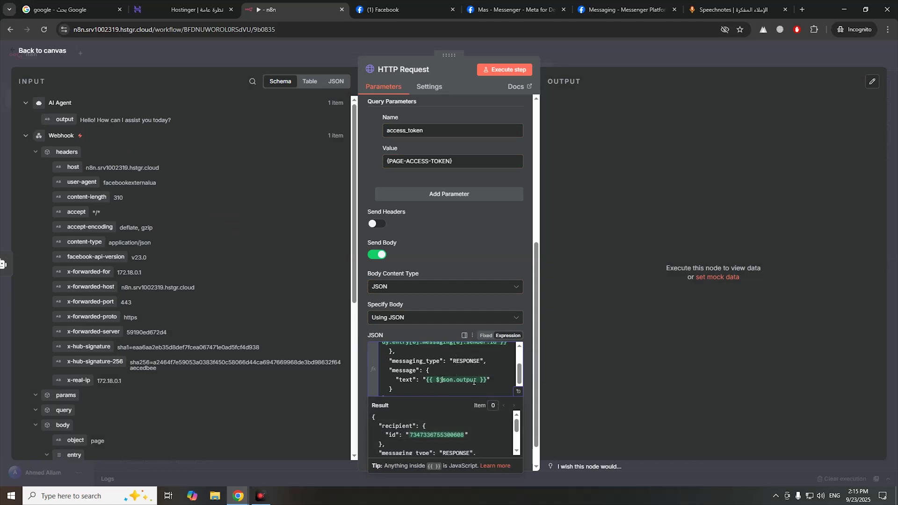
- Test-run the HTTP Request step, which fails with 'Invalid OAuth access token'
{"action": "scroll", "coordinate": [152, 371], "scroll_direction": "down", "scroll_amount": 5}
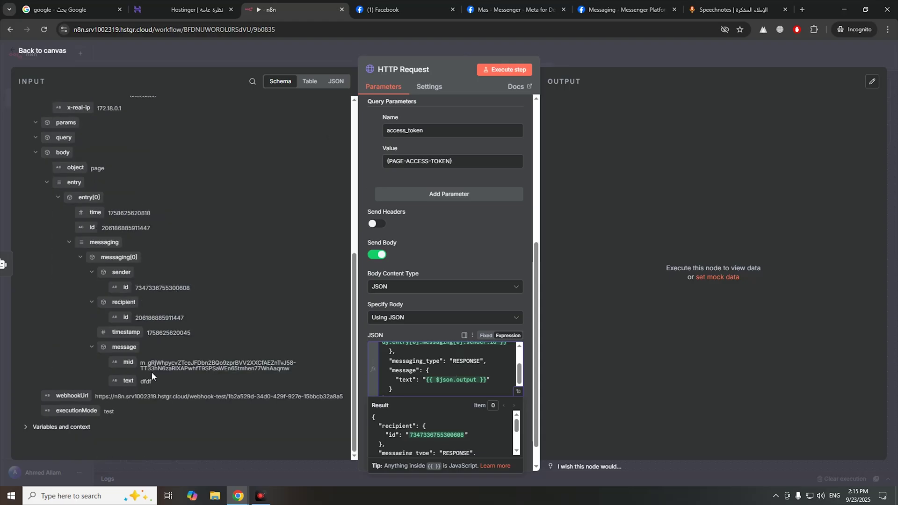
{"action": "scroll", "coordinate": [135, 364], "scroll_direction": "up", "scroll_amount": 3}
{"action": "scroll", "coordinate": [135, 364], "scroll_direction": "down", "scroll_amount": 3}
{"action": "scroll", "coordinate": [145, 286], "scroll_direction": "up", "scroll_amount": 6}
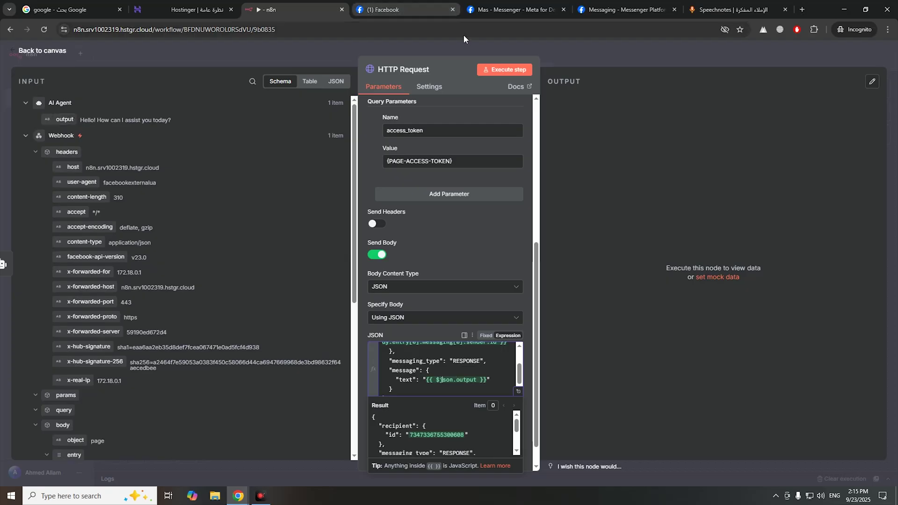
{"action": "left_click", "coordinate": [506, 69]}
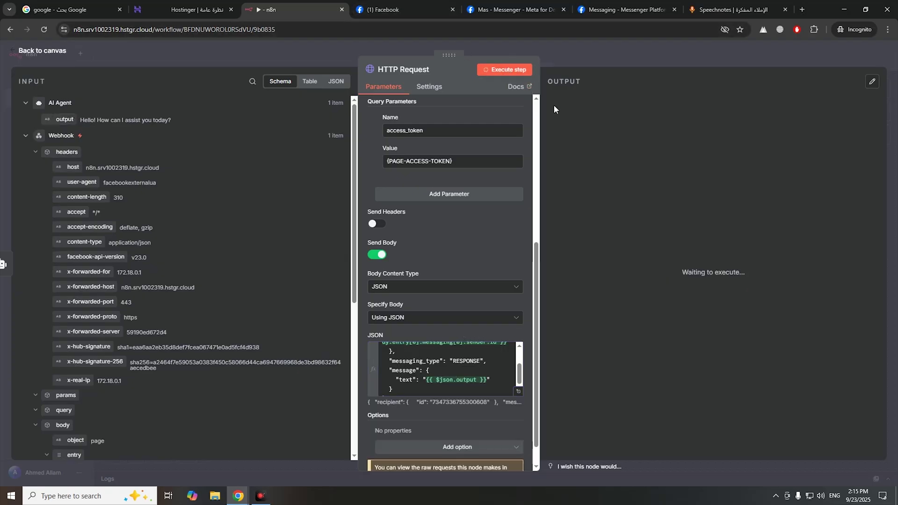
- Close the open node and go back to the workflow canvas
{"action": "left_click", "coordinate": [581, 53]}
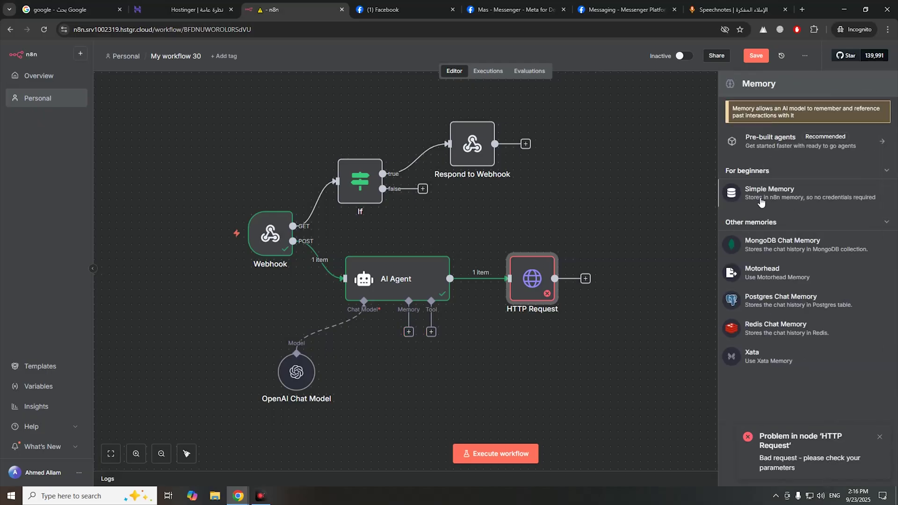
- Give the AI Agent a Simple Memory with Session ID 'Define below', keyed by the Webhook sender id
{"action": "left_click", "coordinate": [791, 200]}
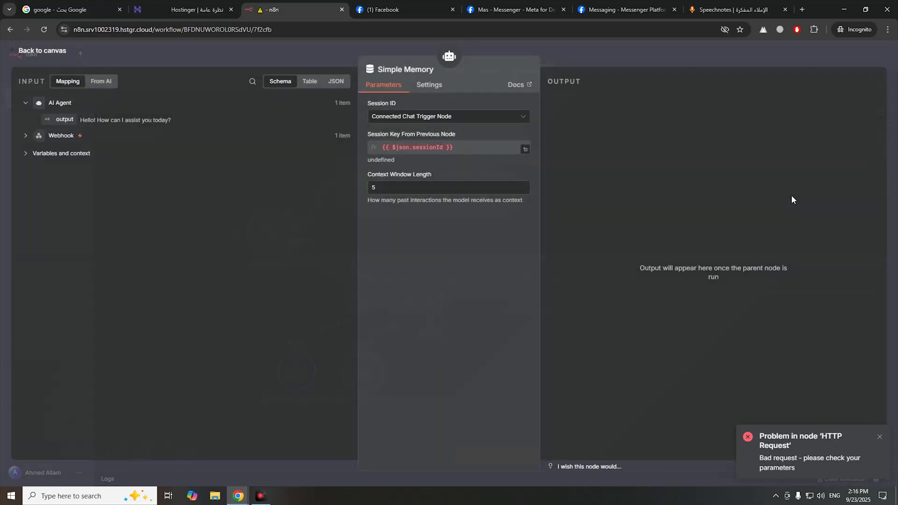
{"action": "left_click", "coordinate": [425, 119]}
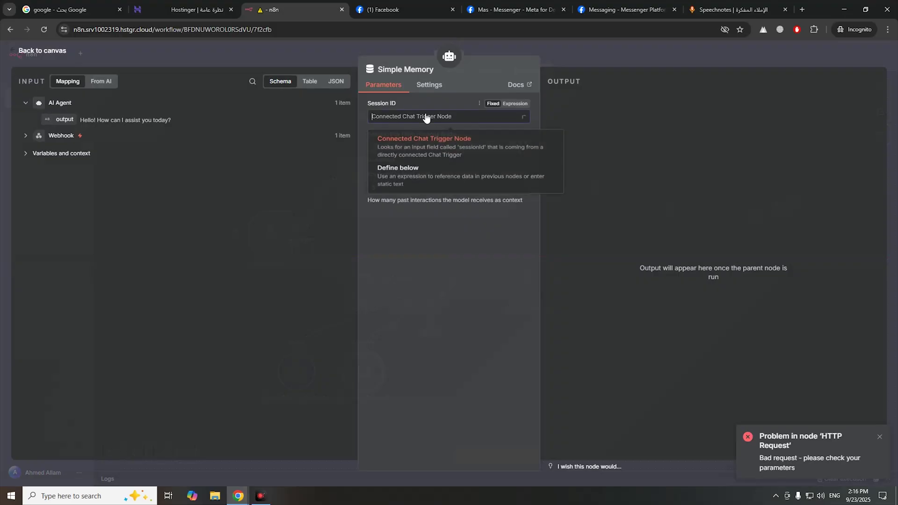
{"action": "left_click", "coordinate": [421, 182]}
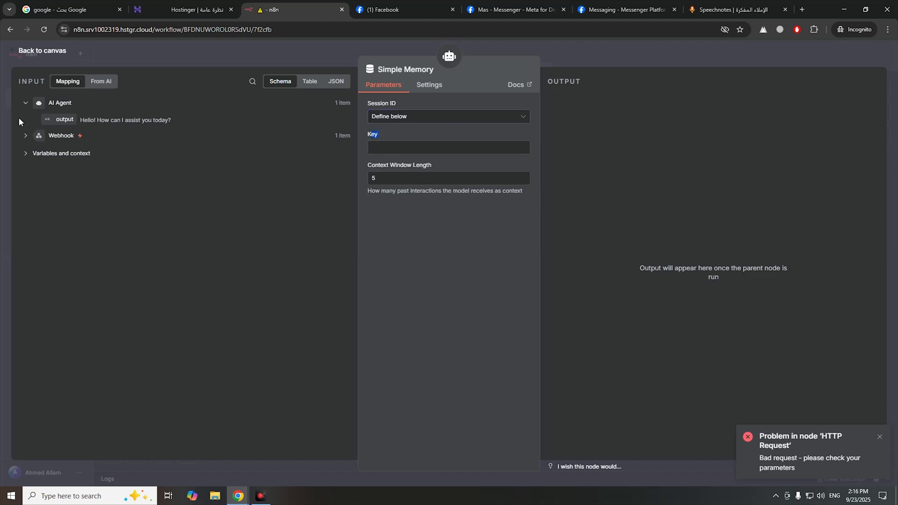
{"action": "left_click", "coordinate": [25, 136]}
{"action": "scroll", "coordinate": [135, 296], "scroll_direction": "down", "scroll_amount": 5}
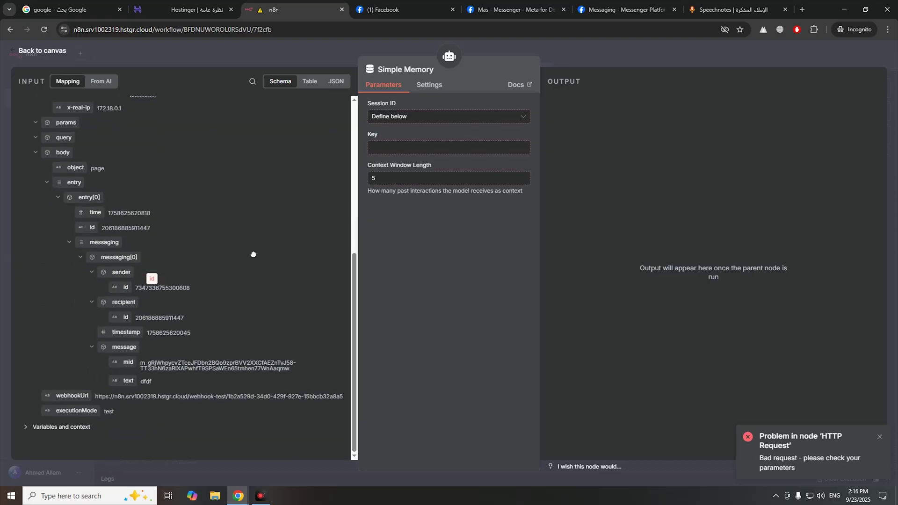
{"action": "left_click", "coordinate": [399, 150]}
{"action": "left_click_drag", "start_coordinate": [399, 155], "coordinate": [399, 156]}
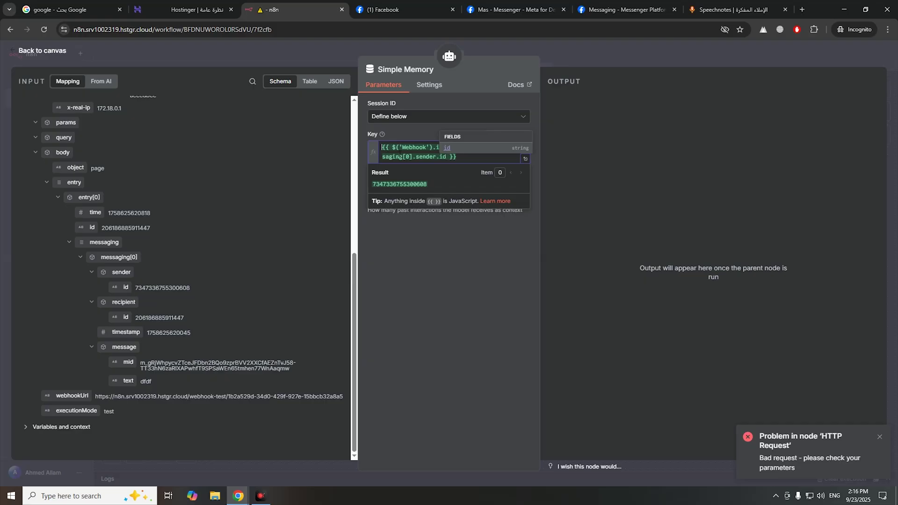
{"action": "left_click", "coordinate": [531, 46]}
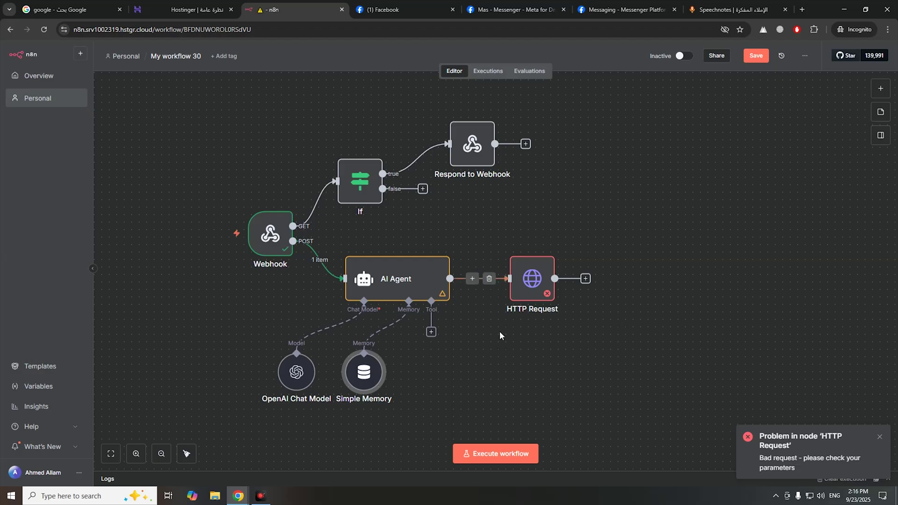
- Run the workflow in test mode and send 'اهلا' to the page in Messenger
{"action": "left_click", "coordinate": [505, 454]}
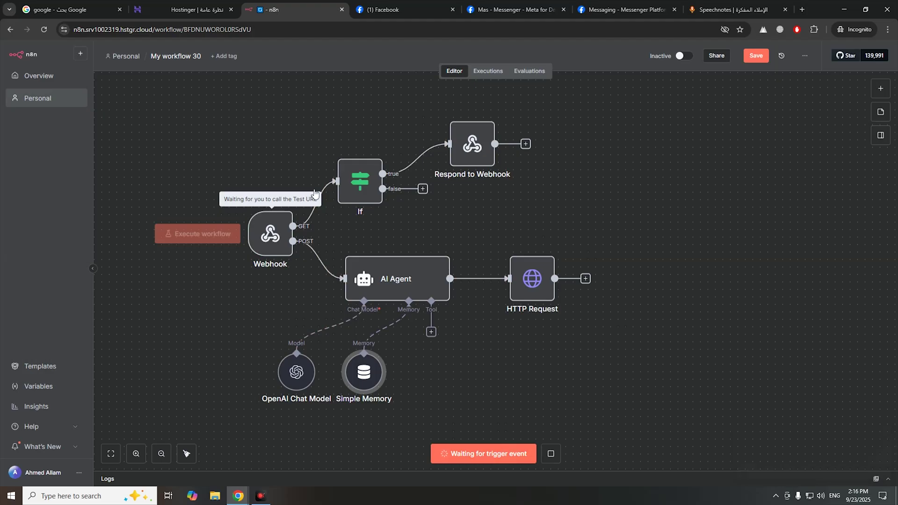
{"action": "left_click", "coordinate": [502, 9]}
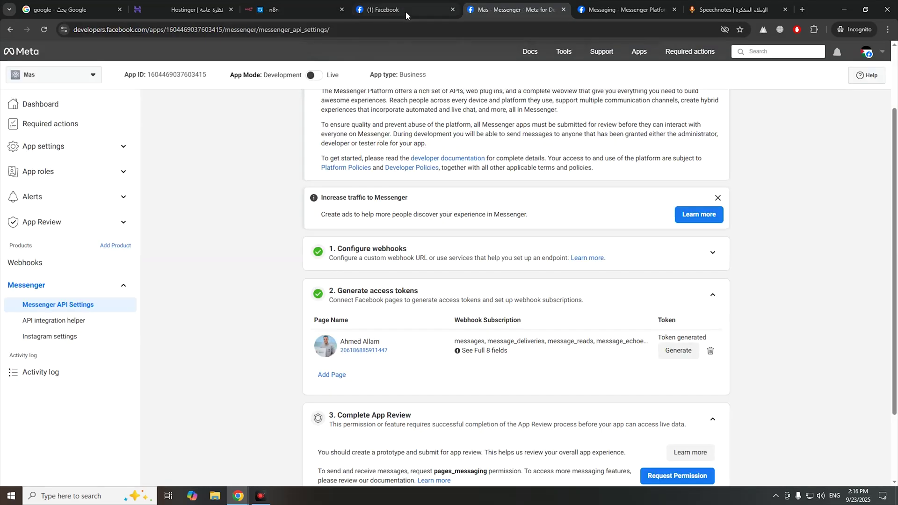
{"action": "left_click", "coordinate": [427, 13]}
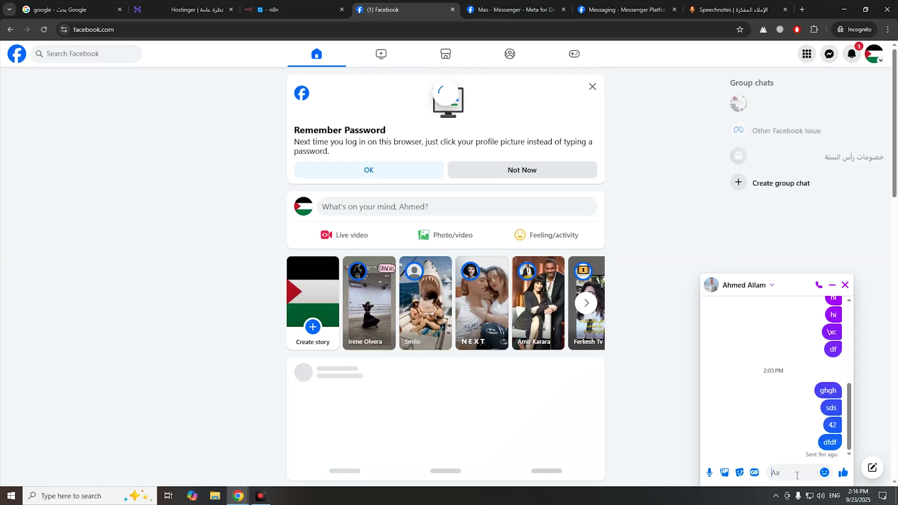
{"action": "key", "text": "alt+shift"}
{"action": "type", "text": "اهلا"}
{"action": "key", "text": "Return"}
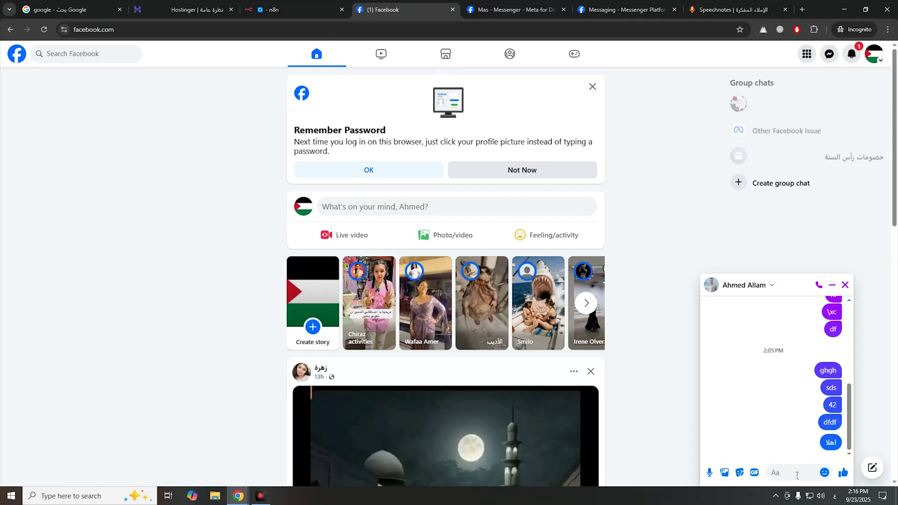
{"action": "scroll", "coordinate": [444, 281], "scroll_direction": "down", "scroll_amount": 5}
- Open the HTTP Request node and select the {PAGE-ACCESS-TOKEN} placeholder in access_token
{"action": "left_click", "coordinate": [295, 10]}
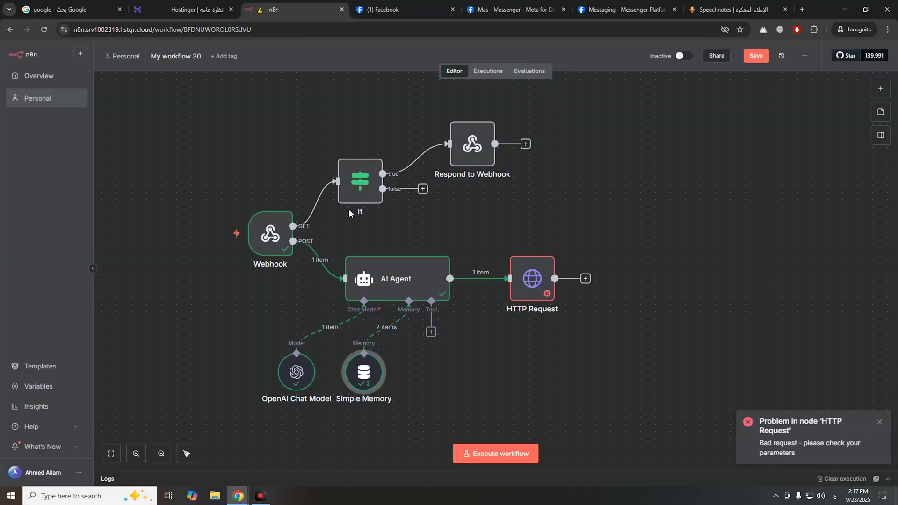
{"action": "left_click", "coordinate": [527, 288]}
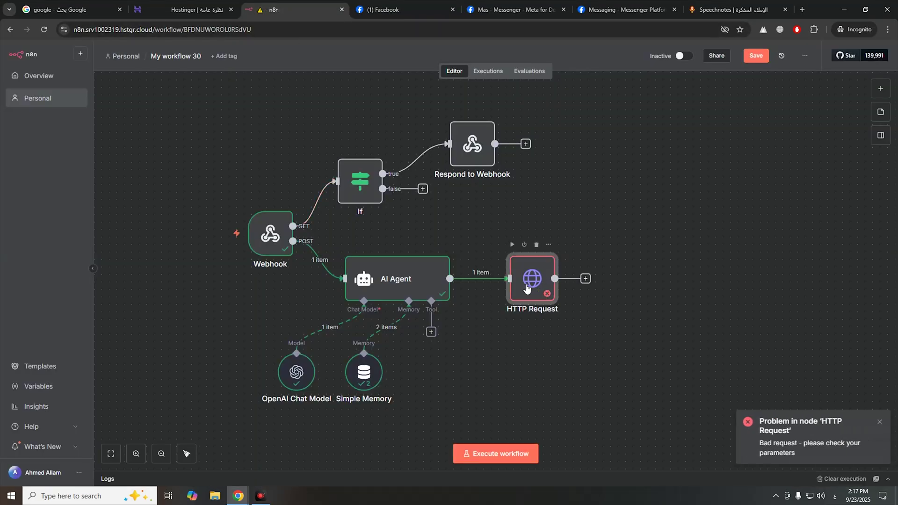
{"action": "double_click", "coordinate": [526, 287]}
{"action": "scroll", "coordinate": [496, 219], "scroll_direction": "down", "scroll_amount": 2}
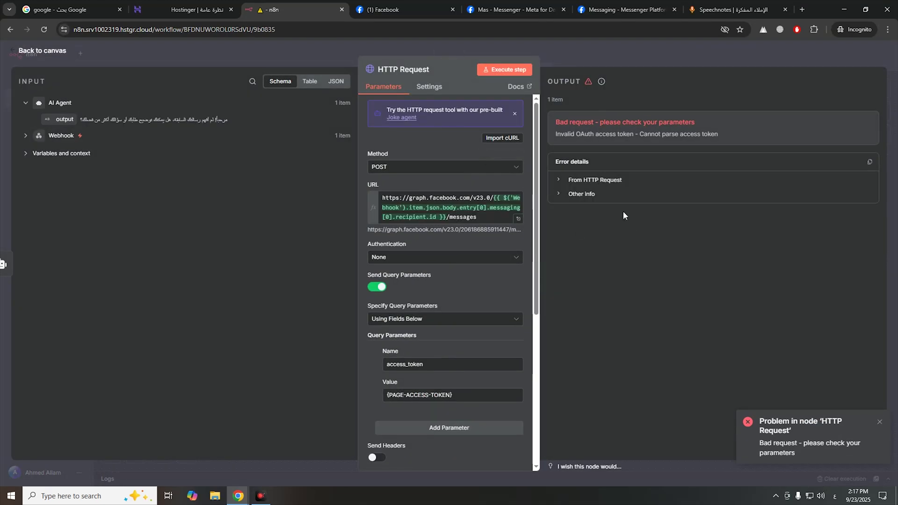
{"action": "scroll", "coordinate": [420, 281], "scroll_direction": "down", "scroll_amount": 3}
{"action": "double_click", "coordinate": [405, 224]}
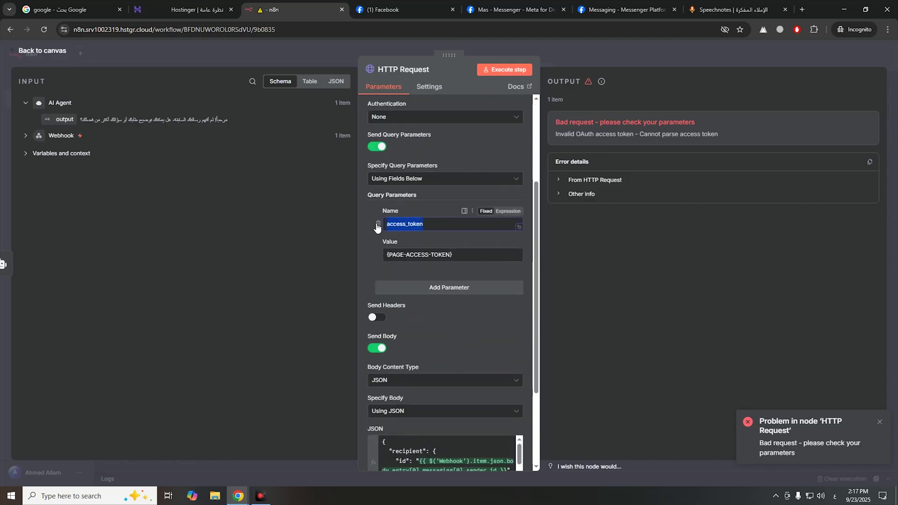
{"action": "triple_click", "coordinate": [420, 255]}
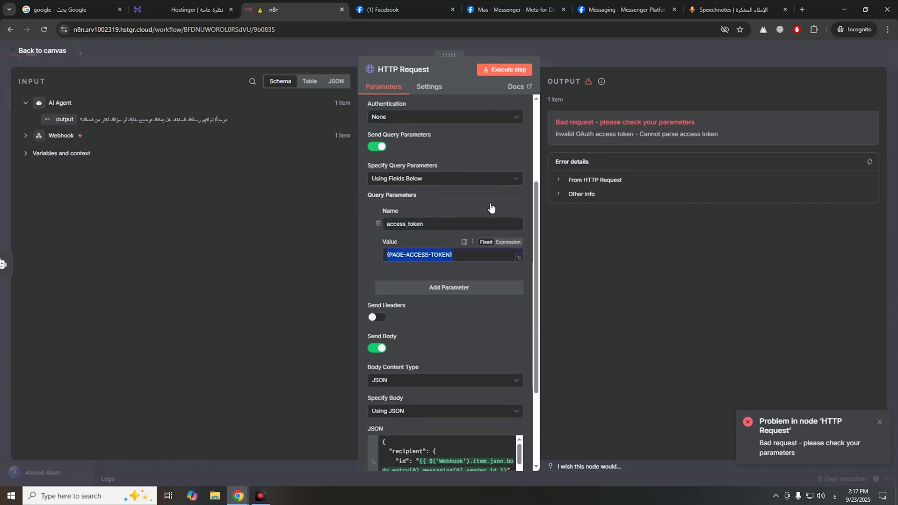
- Copy the page access token from the Speechnotes tab and paste it as the access_token value
{"action": "left_click", "coordinate": [715, 17]}
{"action": "right_click", "coordinate": [506, 115]}
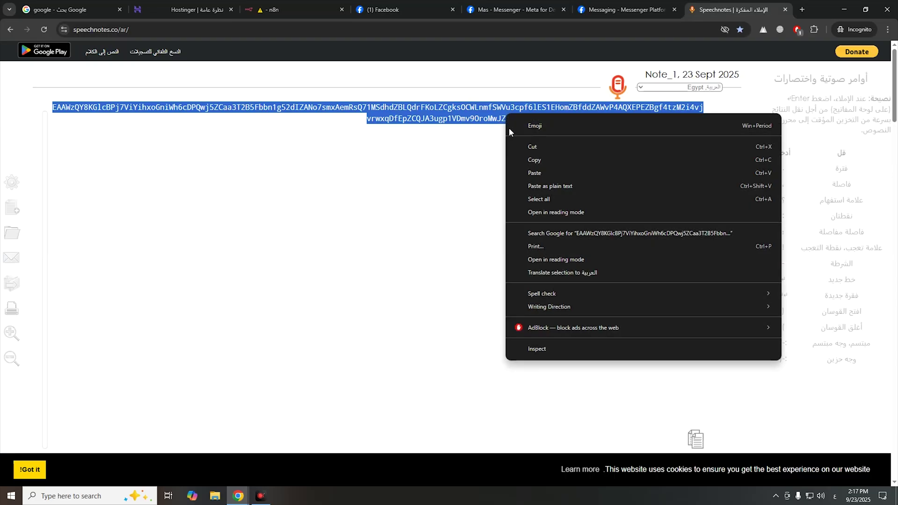
{"action": "left_click", "coordinate": [539, 160]}
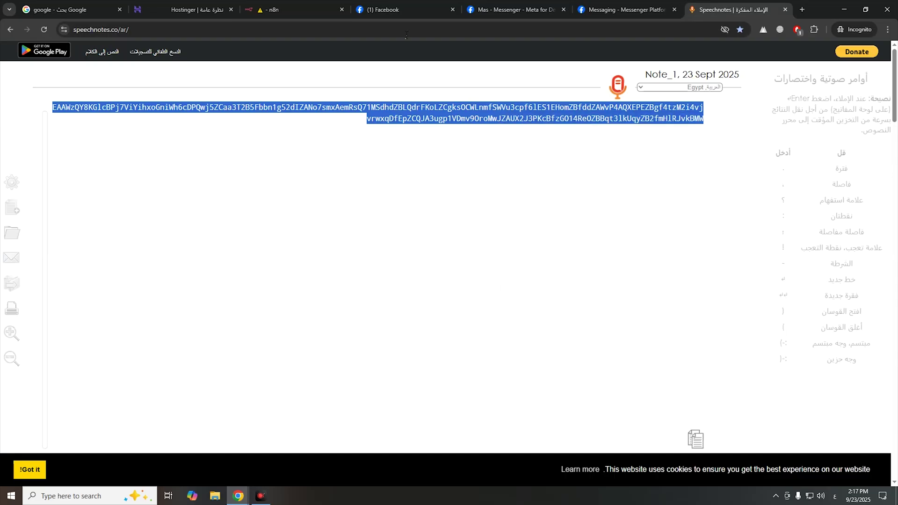
{"action": "left_click", "coordinate": [337, 13]}
{"action": "key", "text": "ctrl+v"}
- Test-run the HTTP Request step and return to the workflow canvas
{"action": "key", "text": "shift+Home"}
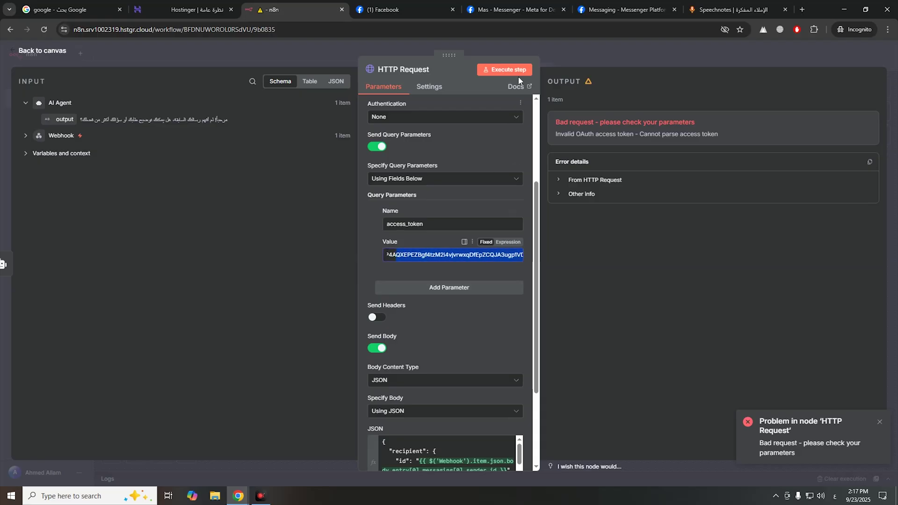
{"action": "left_click", "coordinate": [518, 73]}
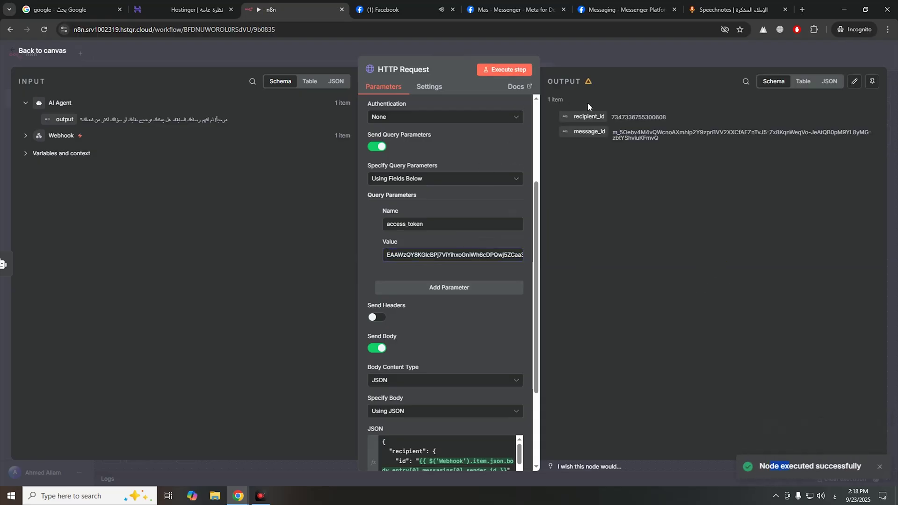
{"action": "left_click", "coordinate": [35, 53]}
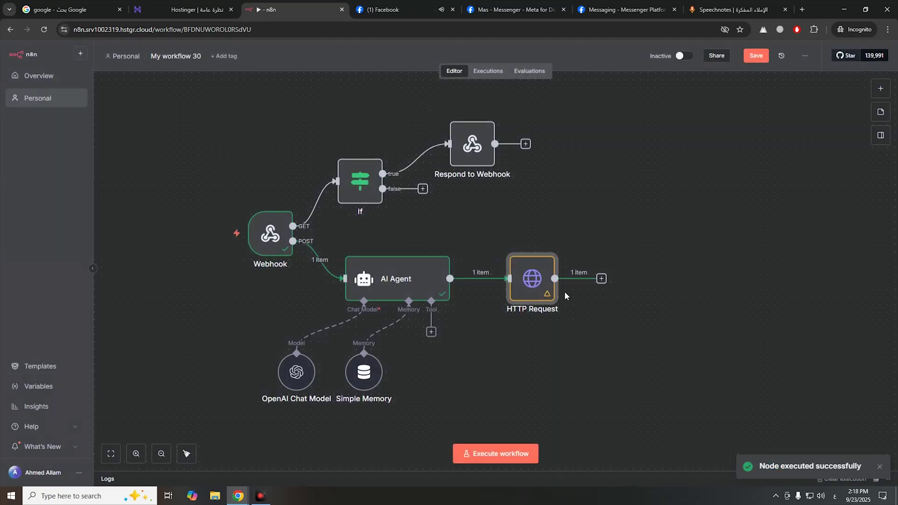
- Execute the workflow so it waits for a Messenger message, then go to Facebook
{"action": "left_click", "coordinate": [516, 455]}
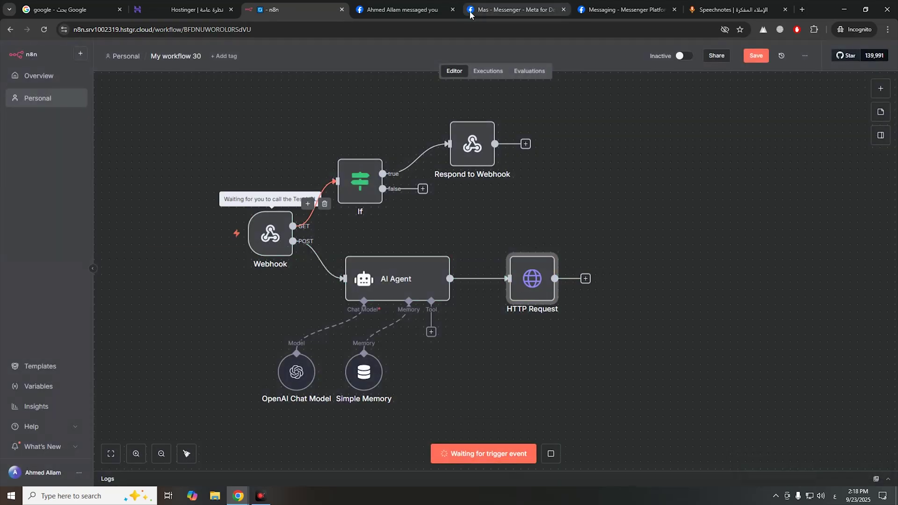
{"action": "left_click", "coordinate": [470, 10]}
{"action": "left_click", "coordinate": [401, 9]}
- Send 'اهلا' to the bot in the Messenger chat and go back to n8n
{"action": "left_click", "coordinate": [776, 472]}
{"action": "type", "text": "اهلا"}
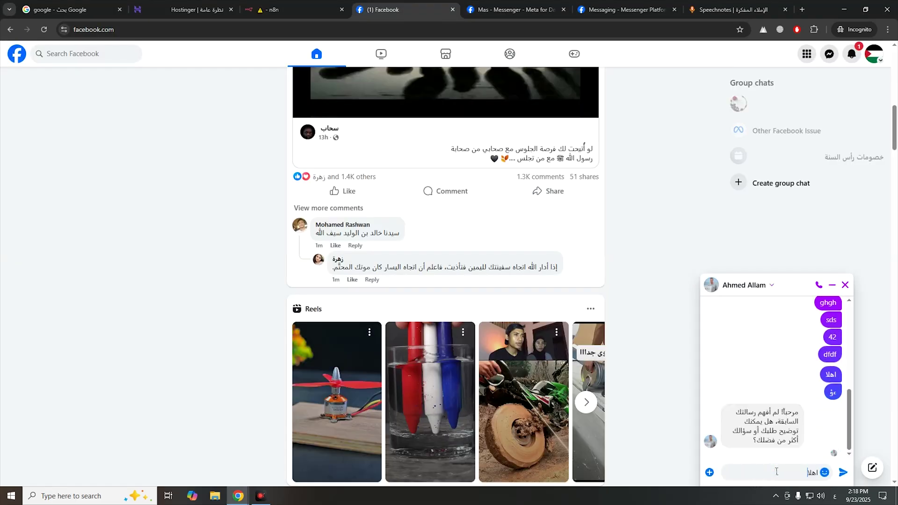
{"action": "key", "text": "Return"}
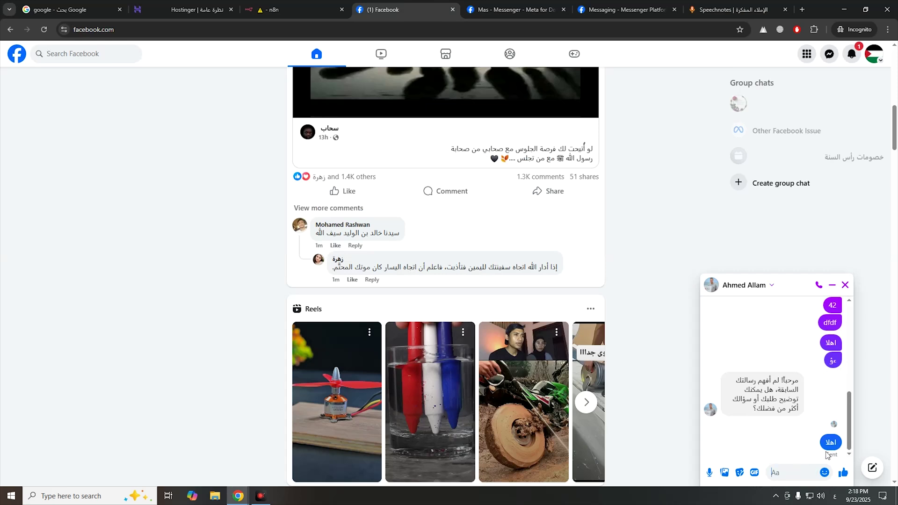
{"action": "left_click", "coordinate": [323, 9]}
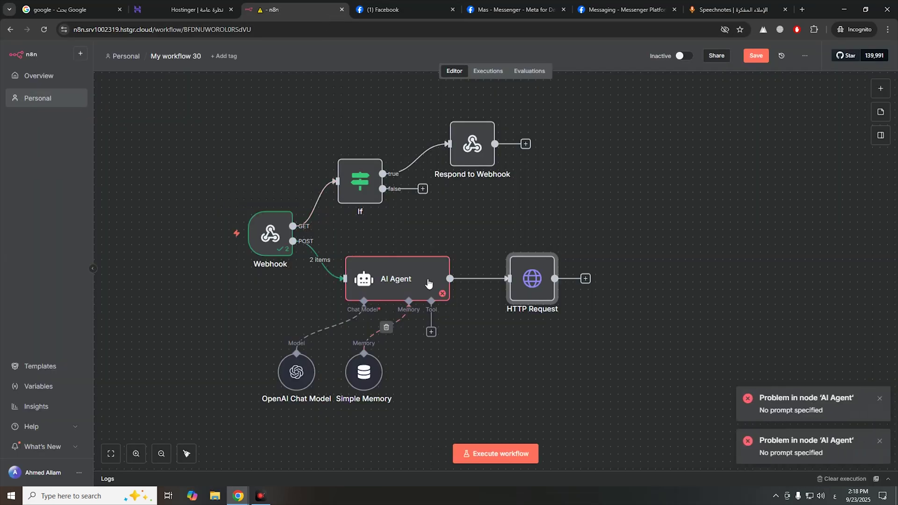
- Replace the AI Agent's Prompt with the incoming Webhook message > text expression
{"action": "left_click", "coordinate": [407, 284]}
{"action": "double_click", "coordinate": [406, 283]}
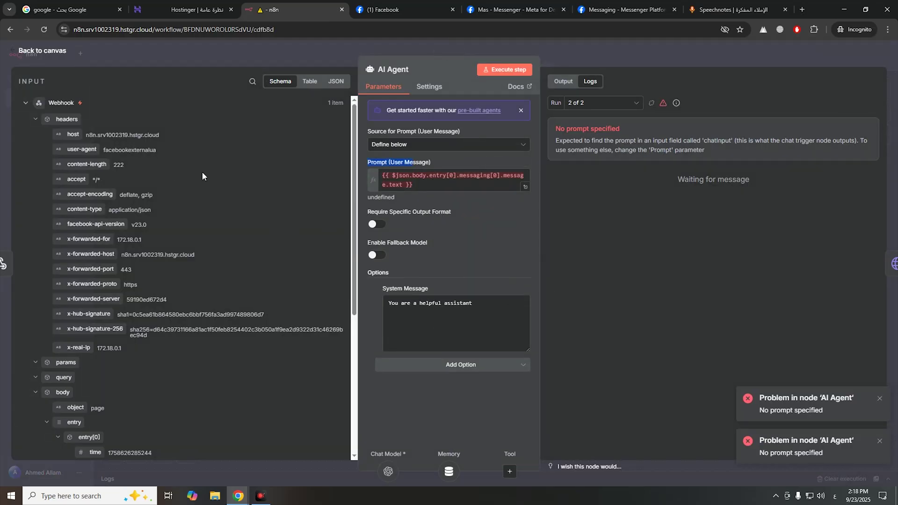
{"action": "scroll", "coordinate": [210, 187], "scroll_direction": "down", "scroll_amount": 5}
{"action": "left_click_drag", "start_coordinate": [414, 185], "coordinate": [366, 161]}
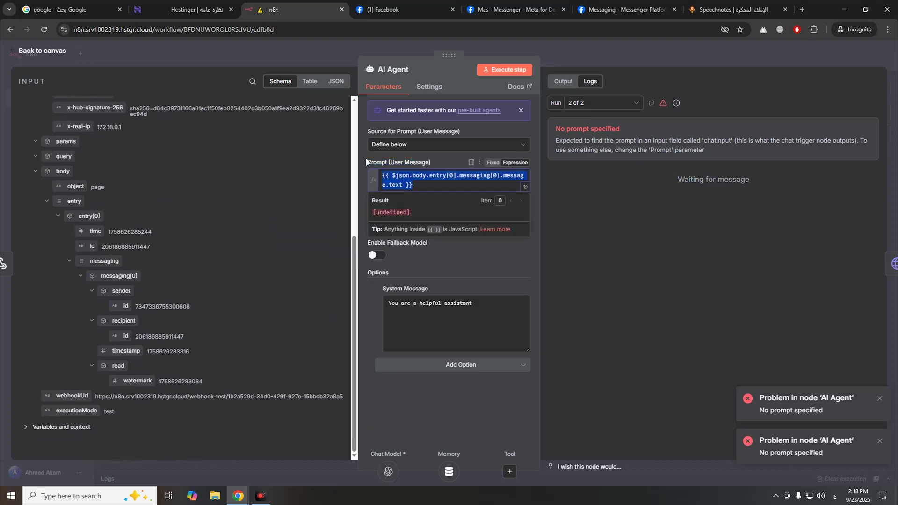
{"action": "key", "text": "BackSpace"}
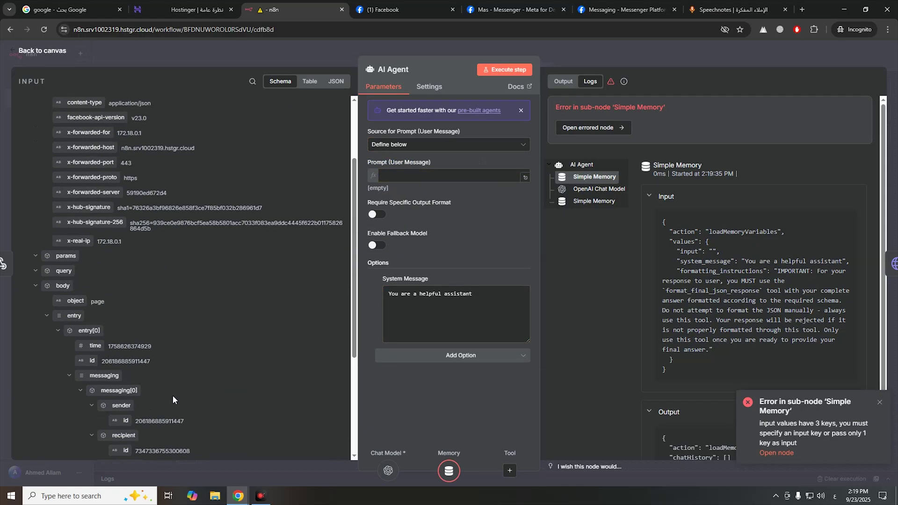
{"action": "scroll", "coordinate": [140, 327], "scroll_direction": "down", "scroll_amount": 5}
{"action": "left_click_drag", "start_coordinate": [129, 368], "coordinate": [419, 185]}
{"action": "left_click", "coordinate": [422, 269]}
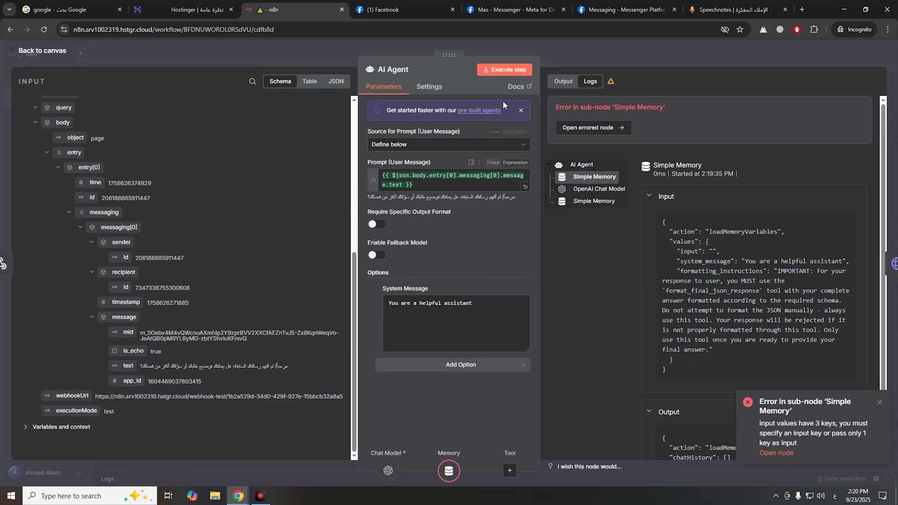
- Test the AI Agent step, then run the workflow waiting for a new Messenger message
{"action": "left_click", "coordinate": [510, 69]}
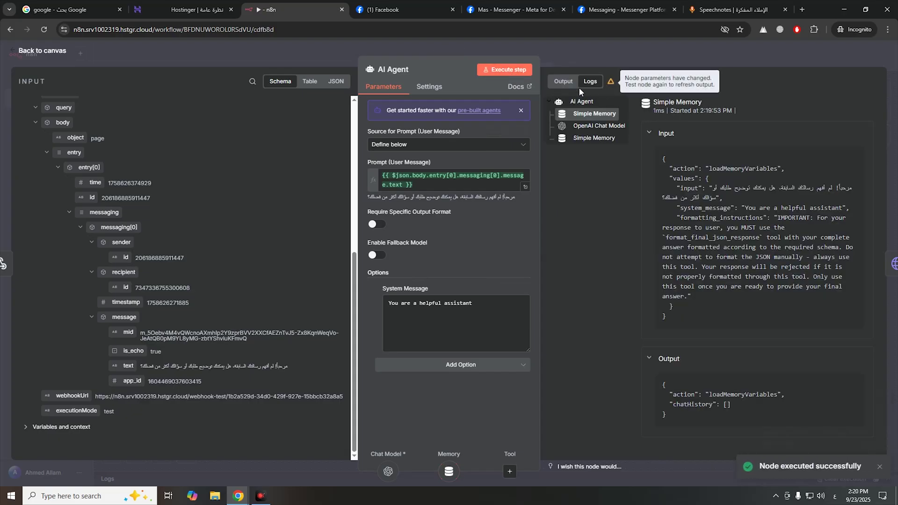
{"action": "left_click", "coordinate": [510, 69]}
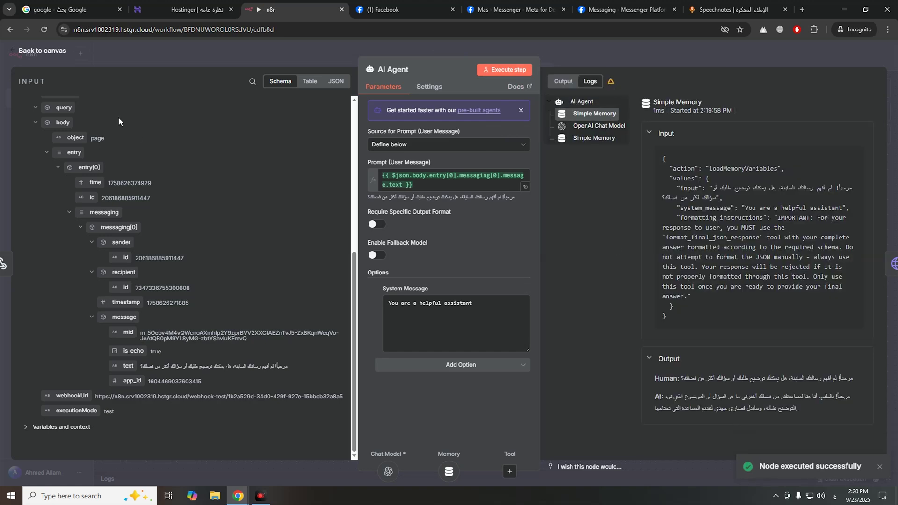
{"action": "left_click", "coordinate": [57, 59]}
{"action": "left_click", "coordinate": [497, 458]}
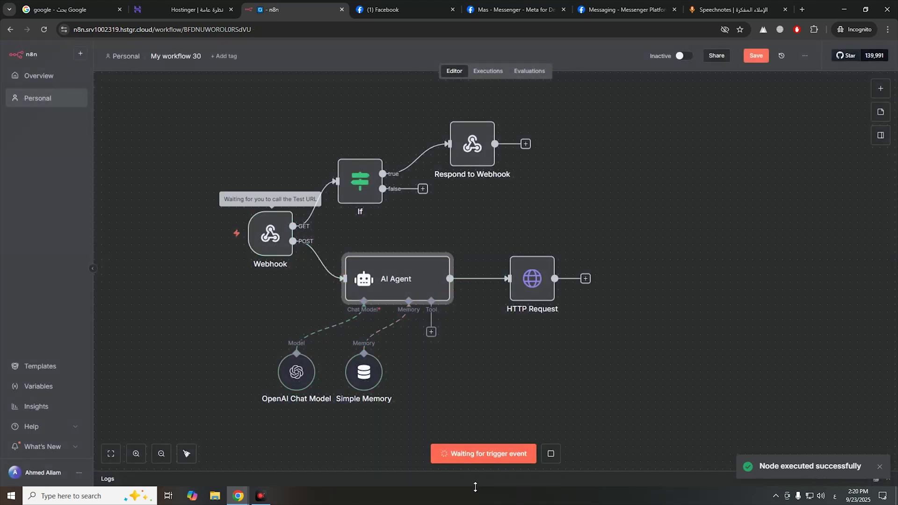
{"action": "left_click", "coordinate": [402, 9]}
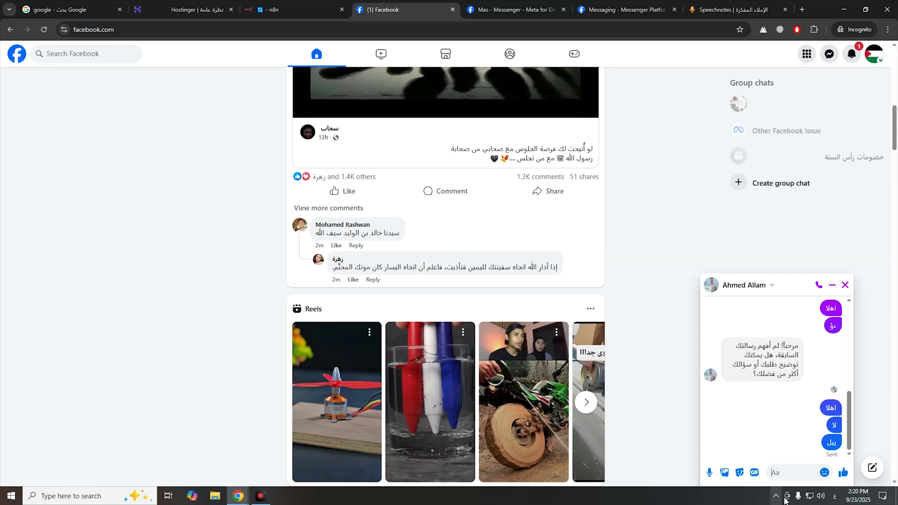
- Send 'اهلا' to the bot, check the n8n run, and read the bot's reply
{"action": "left_click", "coordinate": [792, 475]}
{"action": "type", "text": "اهلا"}
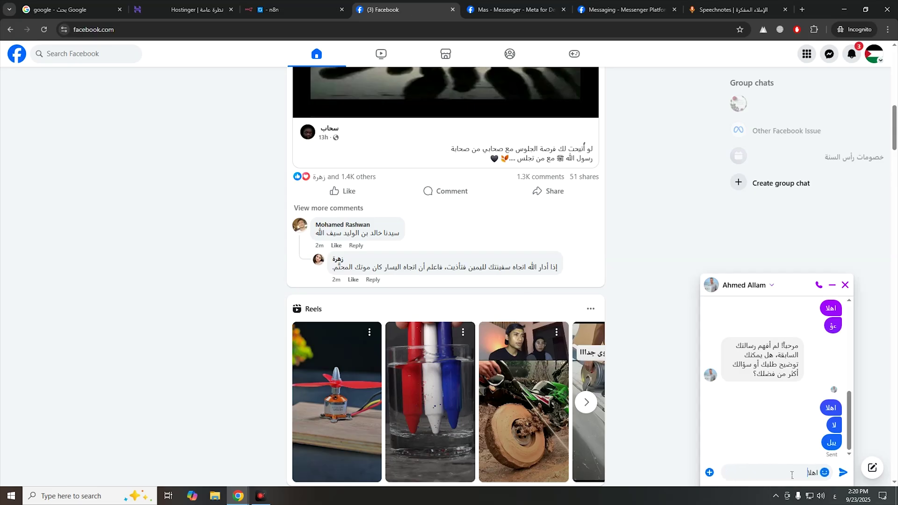
{"action": "key", "text": "Return"}
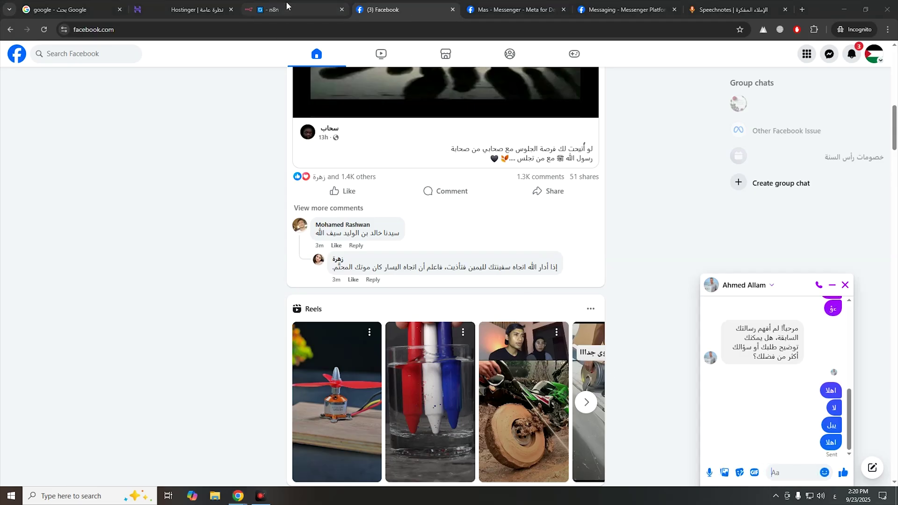
{"action": "left_click", "coordinate": [299, 10]}
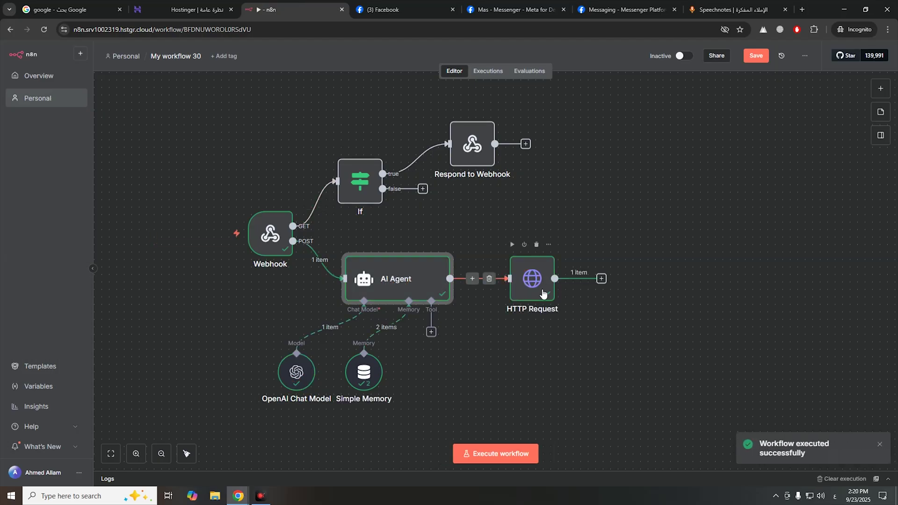
{"action": "left_click", "coordinate": [393, 10]}
{"action": "left_click_drag", "start_coordinate": [785, 439], "coordinate": [745, 448]}
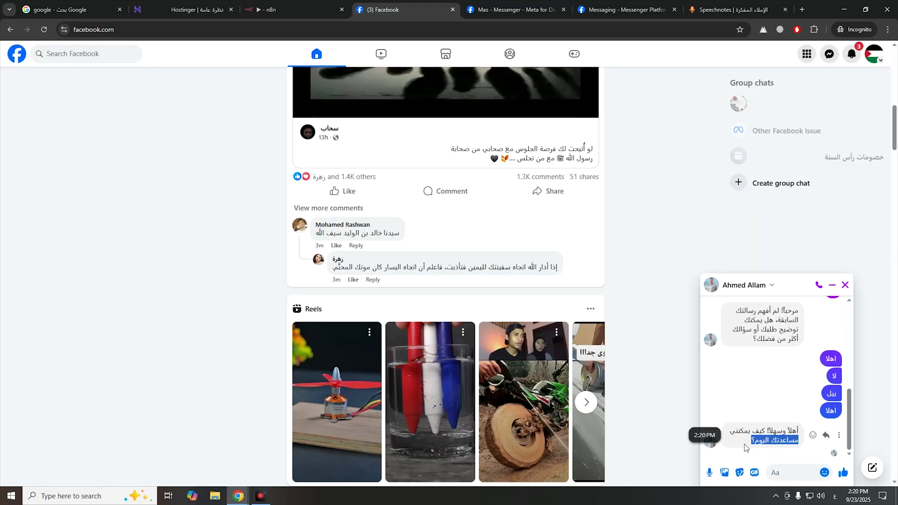
- Send 'اخ' asking about today's weather and read the bot's answer
{"action": "left_click", "coordinate": [784, 472]}
{"action": "type", "text": "اخبار الطقس"}
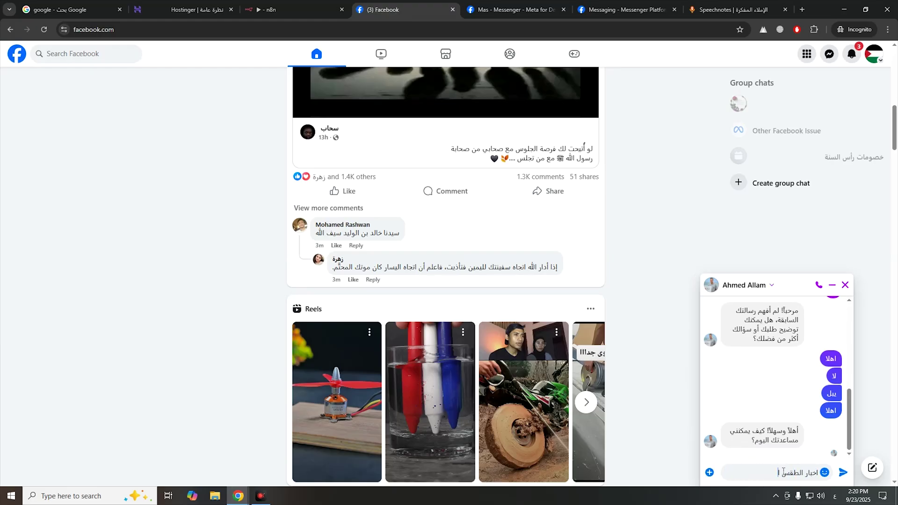
{"action": "key", "text": "Return"}
{"action": "left_click_drag", "start_coordinate": [800, 394], "coordinate": [759, 422]}
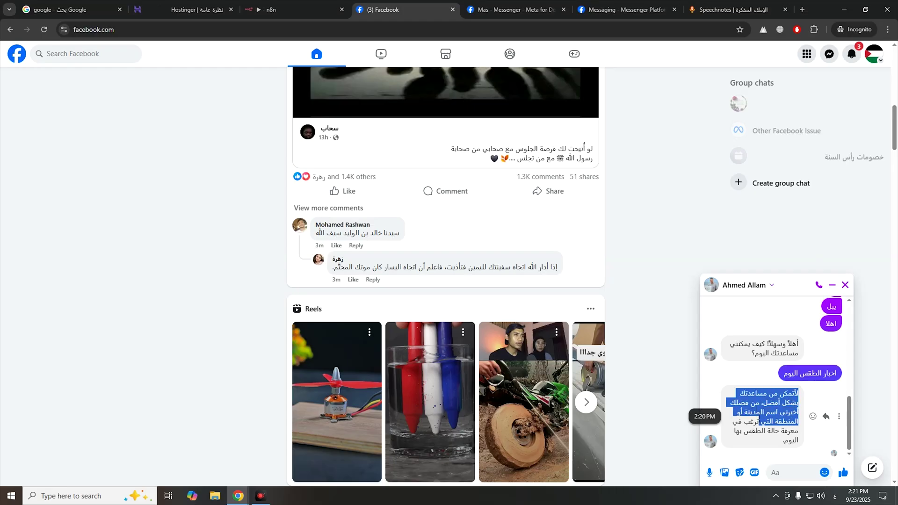
- Send a message introducing the user's name and read the bot's reply
{"action": "left_click", "coordinate": [784, 471]}
{"action": "type", "text": "انا اسمي ا"}
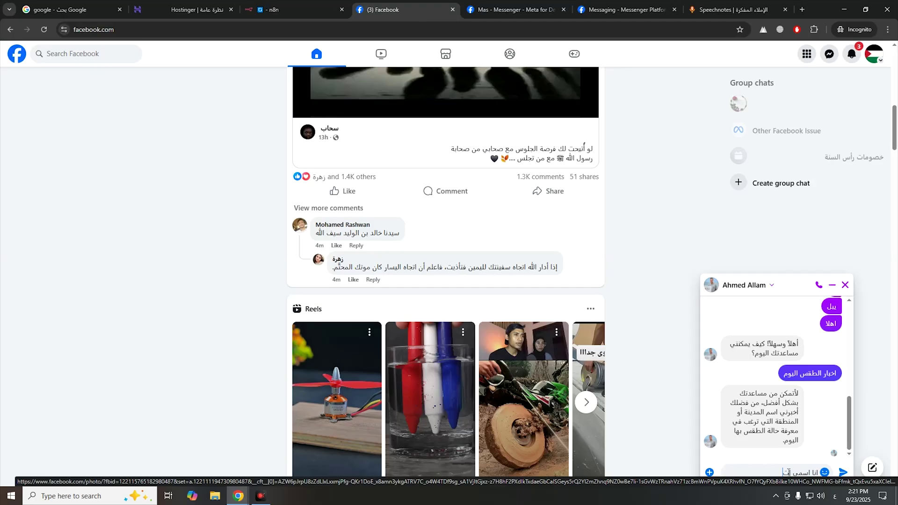
{"action": "type", "text": "حمد"}
{"action": "key", "text": "Return"}
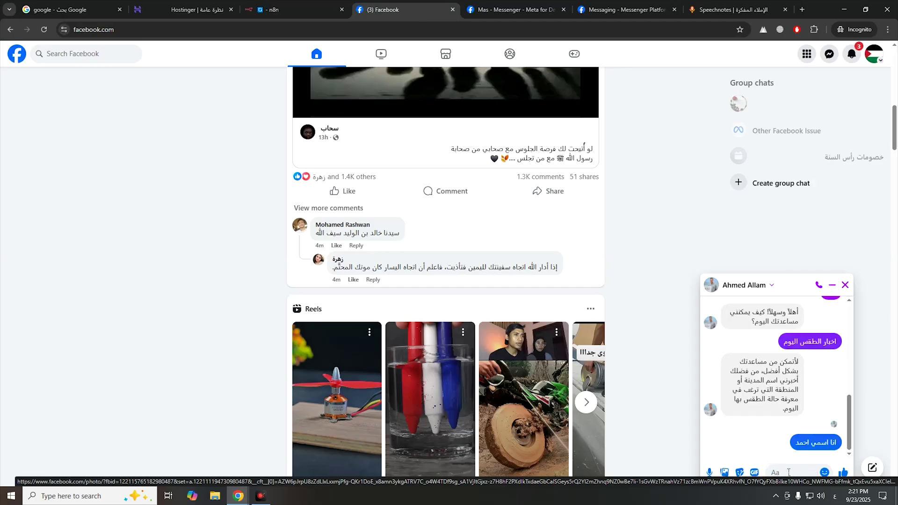
{"action": "left_click_drag", "start_coordinate": [800, 402], "coordinate": [779, 432]}
{"action": "scroll", "coordinate": [766, 379], "scroll_direction": "up", "scroll_amount": 3}
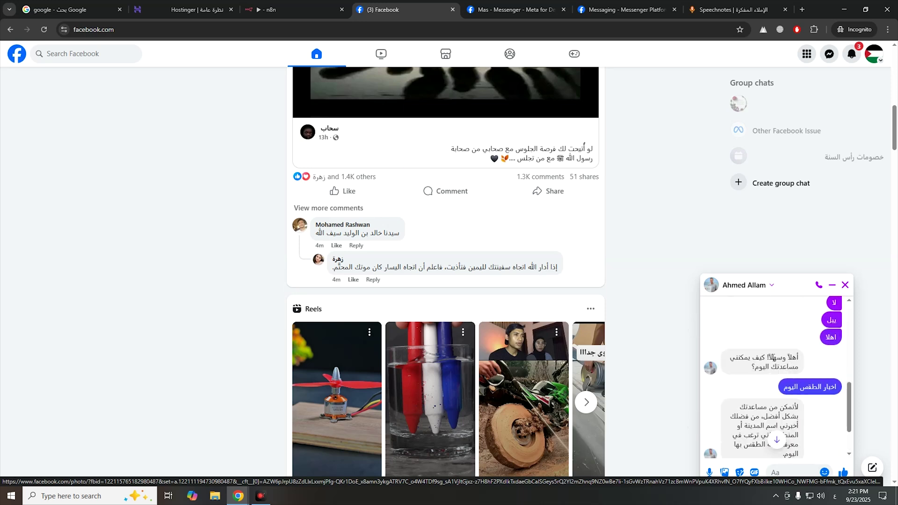
{"action": "scroll", "coordinate": [766, 379], "scroll_direction": "down", "scroll_amount": 3}
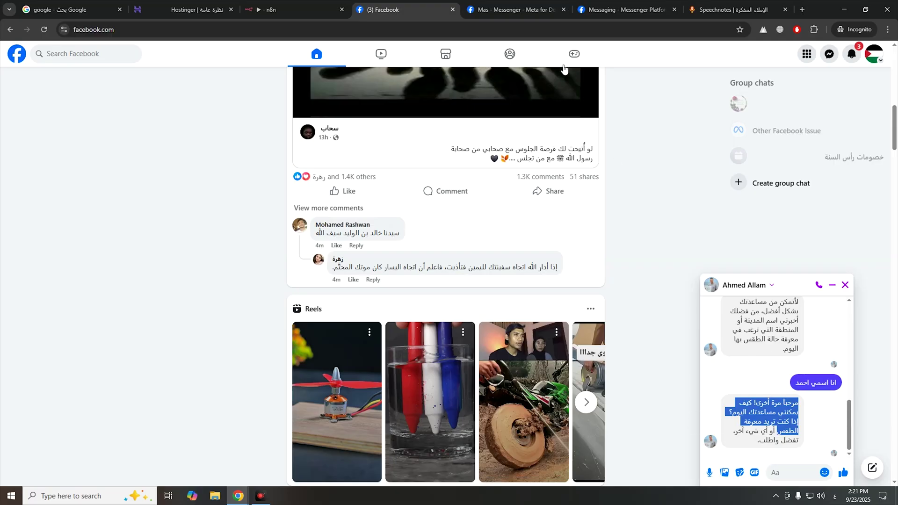
- Save and activate the n8n workflow, dismissing the activation notice and production checklist
{"action": "left_click", "coordinate": [287, 11]}
{"action": "left_click", "coordinate": [732, 185]}
{"action": "left_click", "coordinate": [754, 56]}
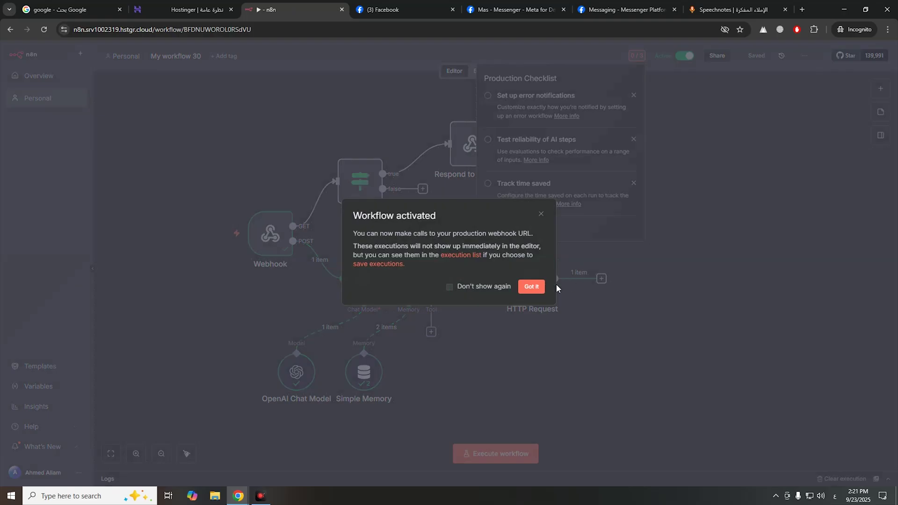
{"action": "left_click", "coordinate": [528, 288]}
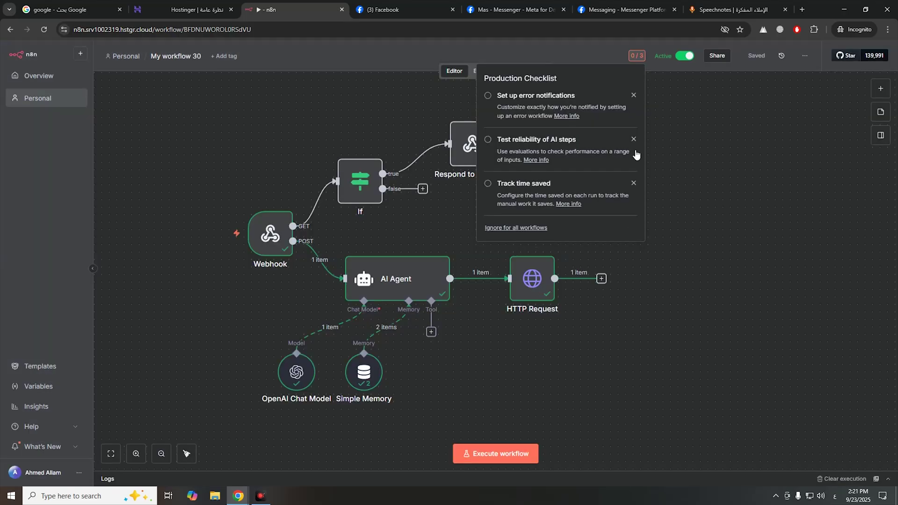
{"action": "left_click", "coordinate": [633, 96]}
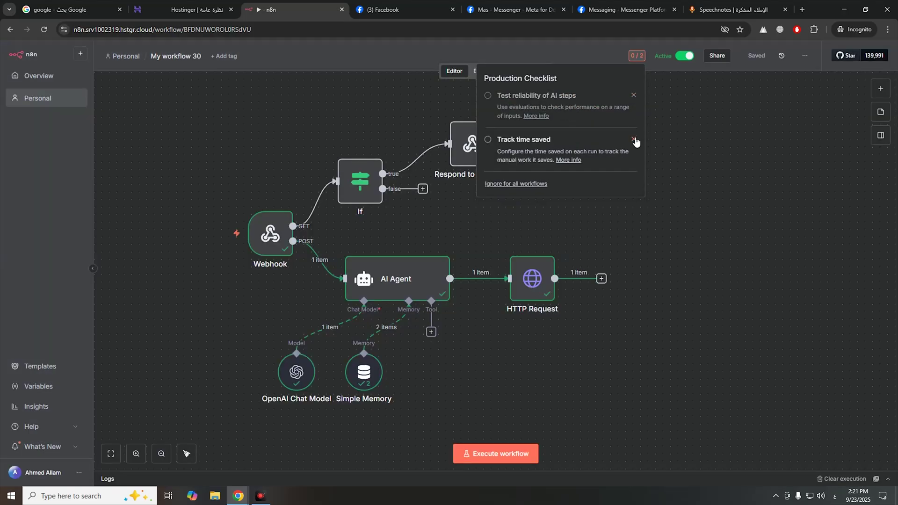
{"action": "left_click", "coordinate": [634, 95]}
{"action": "left_click", "coordinate": [634, 95]}
- Try switching the Meta app to Live and select the required 'Privacy Policy URL' label
{"action": "left_click", "coordinate": [513, 12]}
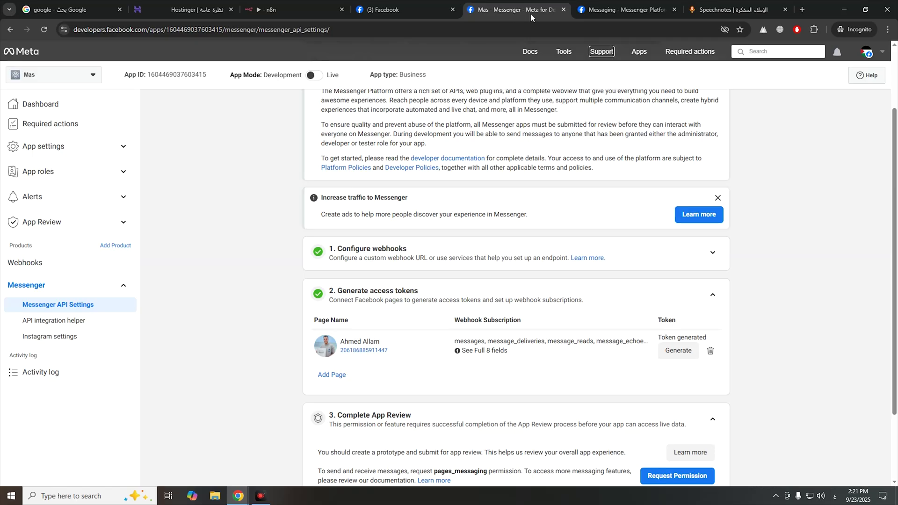
{"action": "scroll", "coordinate": [279, 133], "scroll_direction": "up", "scroll_amount": 2}
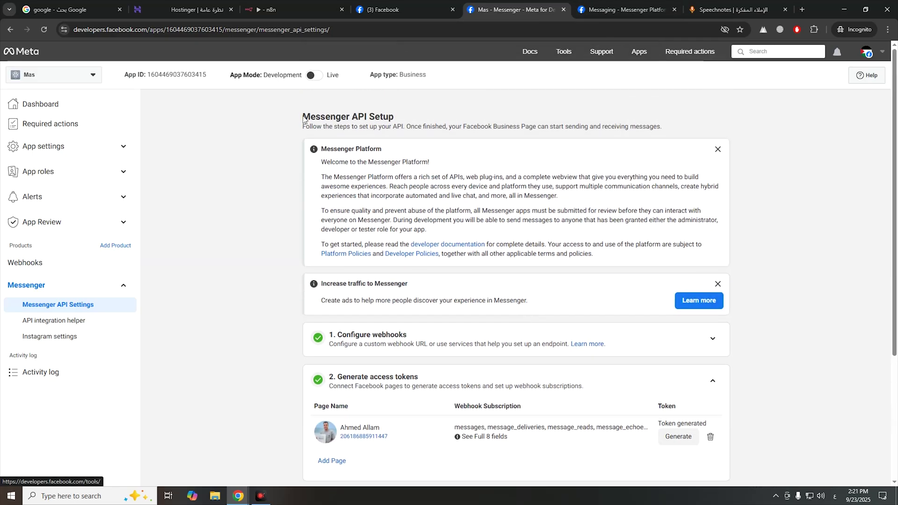
{"action": "mouse_move", "coordinate": [271, 75]}
{"action": "left_click_drag", "start_coordinate": [83, 30], "coordinate": [157, 29]}
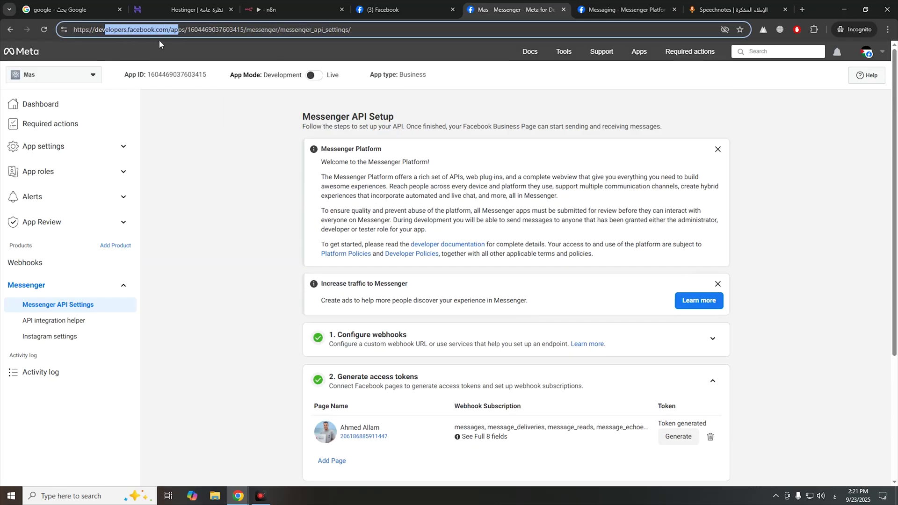
{"action": "left_click_drag", "start_coordinate": [288, 74], "coordinate": [292, 74]}
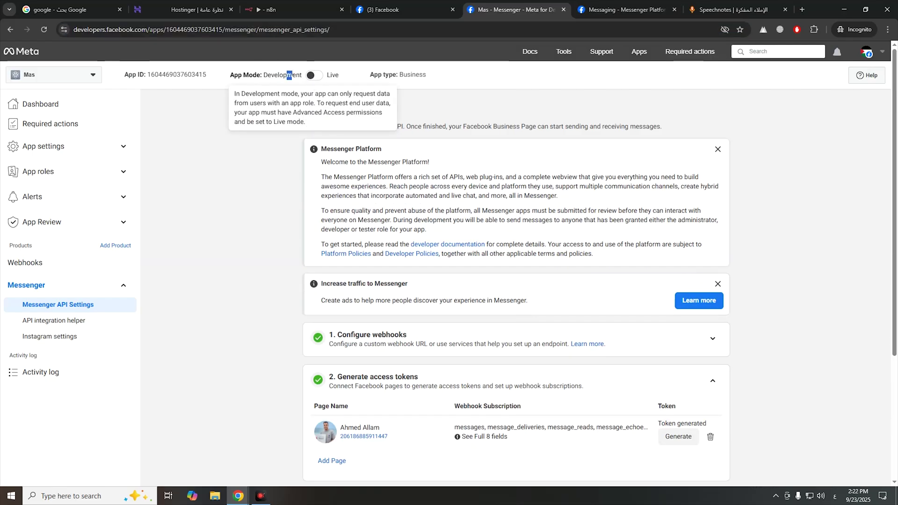
{"action": "left_click", "coordinate": [314, 76]}
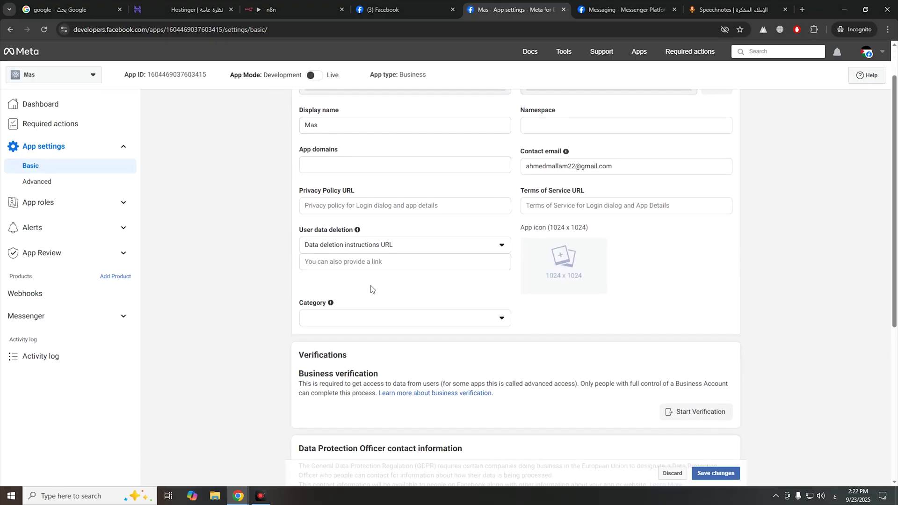
{"action": "mouse_move", "coordinate": [299, 239]}
{"action": "left_mouse_down"}
{"action": "mouse_move", "coordinate": [369, 245]}
{"action": "mouse_move", "coordinate": [300, 239]}
{"action": "left_mouse_up"}
{"action": "left_click", "coordinate": [362, 255]}
- Search Google for 'Privacy Policy URL genrota' in a new tab
{"action": "key", "text": "ctrl+c"}
{"action": "key", "text": "ctrl+t"}
{"action": "key", "text": "ctrl+v"}
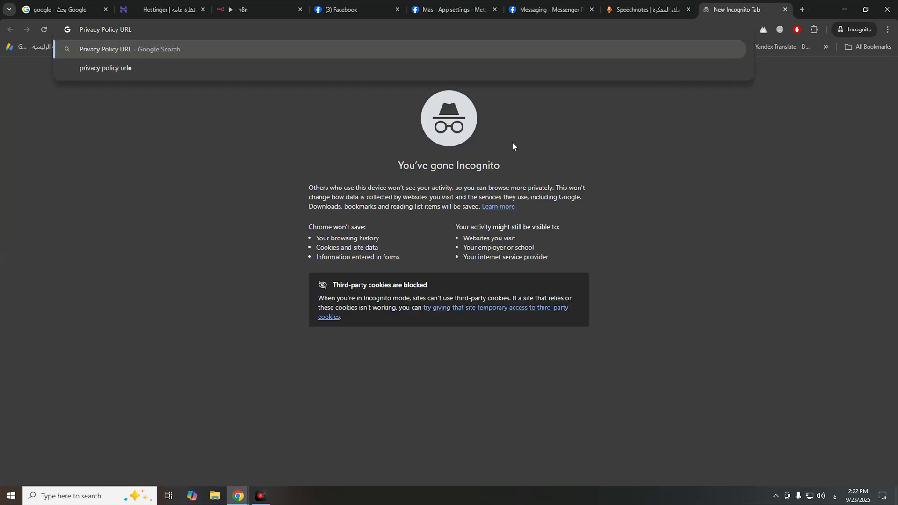
{"action": "type", "text": "genrota"}
{"action": "key", "text": "Return"}
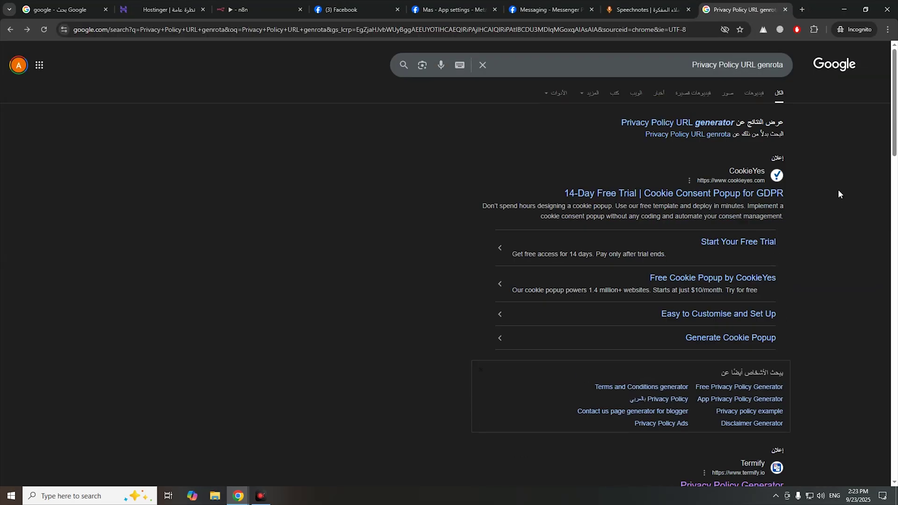
- Browse the results and open TermsFeed's Free Privacy Policy Generator
{"action": "scroll", "coordinate": [817, 190], "scroll_direction": "down", "scroll_amount": 7}
{"action": "scroll", "coordinate": [818, 196], "scroll_direction": "up", "scroll_amount": 2}
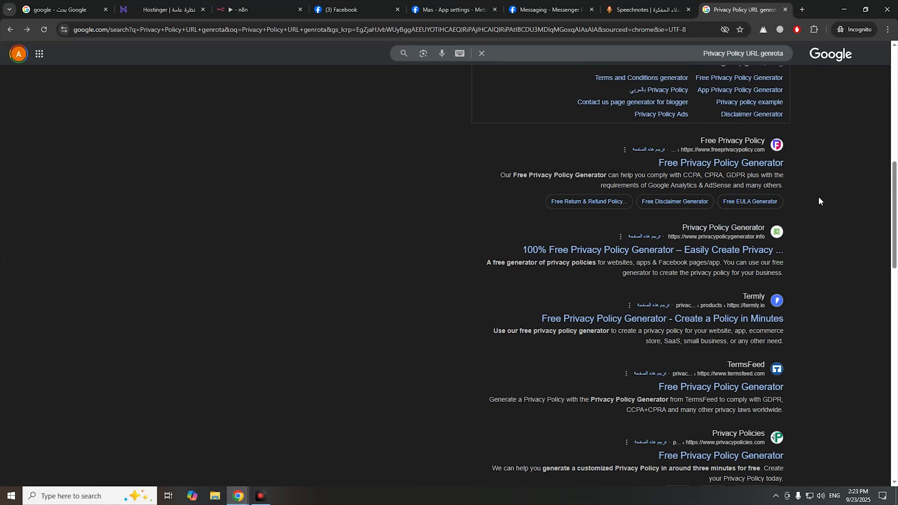
{"action": "scroll", "coordinate": [821, 190], "scroll_direction": "down", "scroll_amount": 5}
{"action": "scroll", "coordinate": [820, 189], "scroll_direction": "up", "scroll_amount": 5}
{"action": "scroll", "coordinate": [821, 196], "scroll_direction": "down", "scroll_amount": 4}
{"action": "scroll", "coordinate": [785, 313], "scroll_direction": "down", "scroll_amount": 1}
{"action": "scroll", "coordinate": [789, 308], "scroll_direction": "down", "scroll_amount": 2}
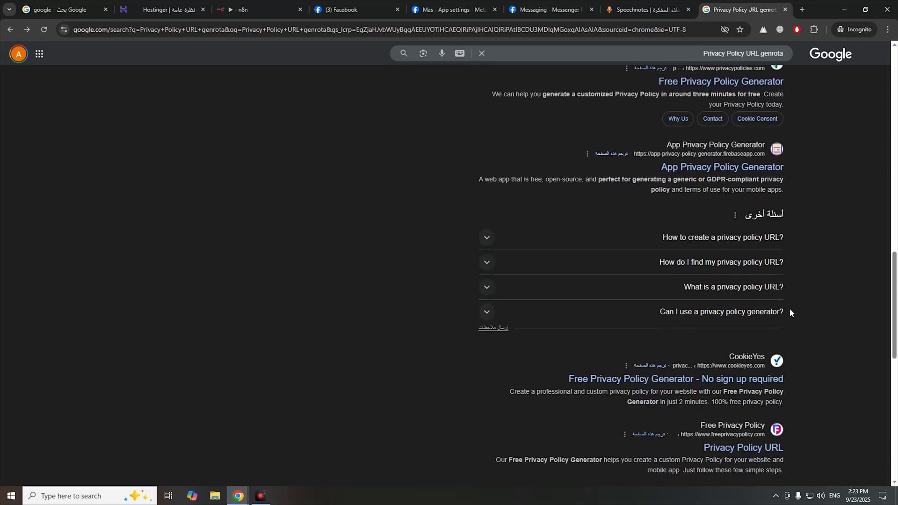
{"action": "scroll", "coordinate": [790, 311], "scroll_direction": "up", "scroll_amount": 8}
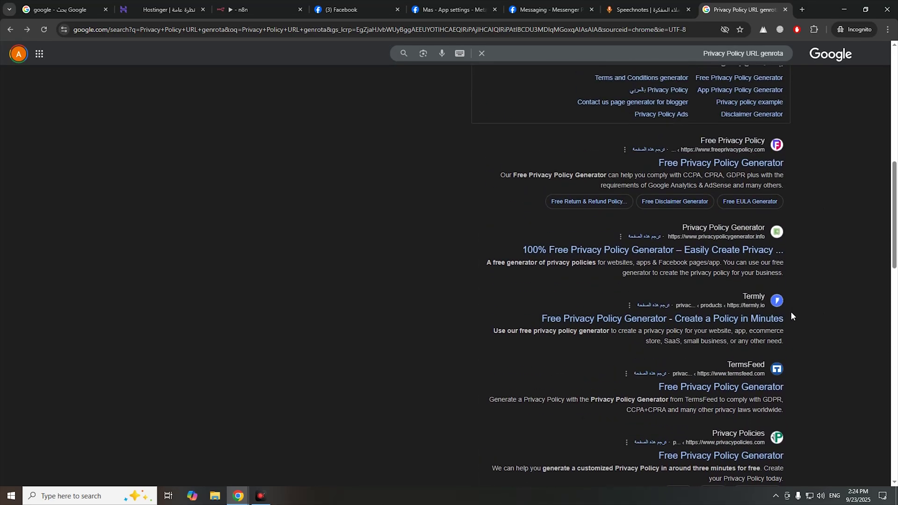
{"action": "scroll", "coordinate": [790, 311], "scroll_direction": "up", "scroll_amount": 2}
{"action": "scroll", "coordinate": [788, 301], "scroll_direction": "down", "scroll_amount": 1}
{"action": "scroll", "coordinate": [748, 279], "scroll_direction": "down", "scroll_amount": 1}
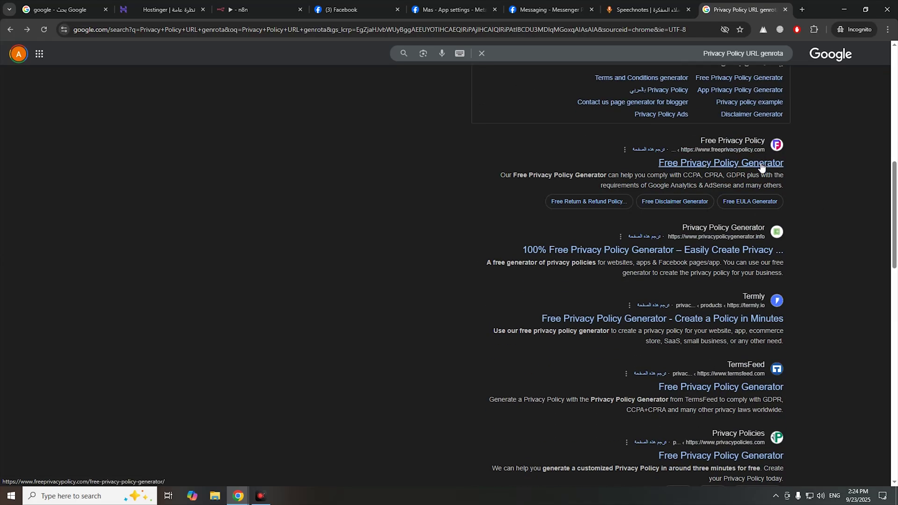
{"action": "scroll", "coordinate": [763, 276], "scroll_direction": "down", "scroll_amount": 5}
{"action": "scroll", "coordinate": [787, 340], "scroll_direction": "up", "scroll_amount": 7}
{"action": "scroll", "coordinate": [791, 342], "scroll_direction": "down", "scroll_amount": 9}
{"action": "scroll", "coordinate": [793, 342], "scroll_direction": "down", "scroll_amount": 1}
{"action": "scroll", "coordinate": [781, 281], "scroll_direction": "up", "scroll_amount": 4}
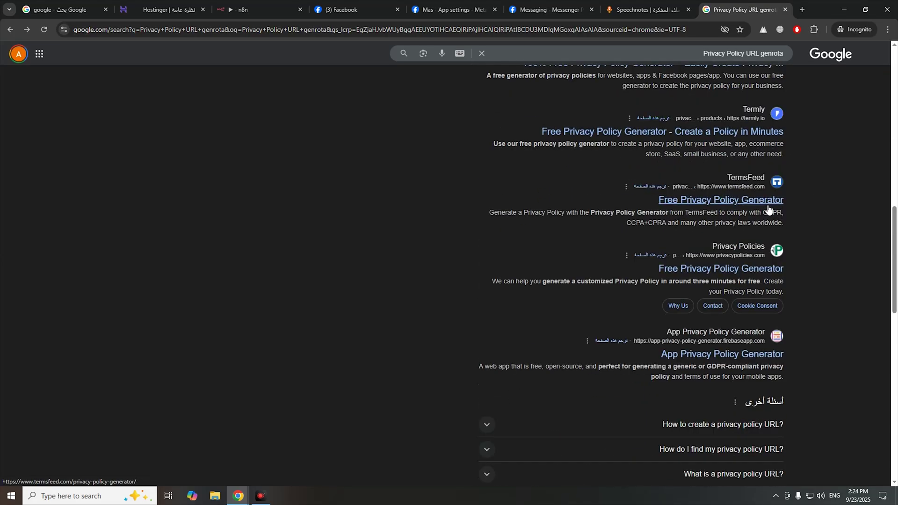
{"action": "left_click", "coordinate": [711, 203]}
- Start a TermsFeed app privacy policy for an individual owner located in Egypt
{"action": "left_click", "coordinate": [636, 210]}
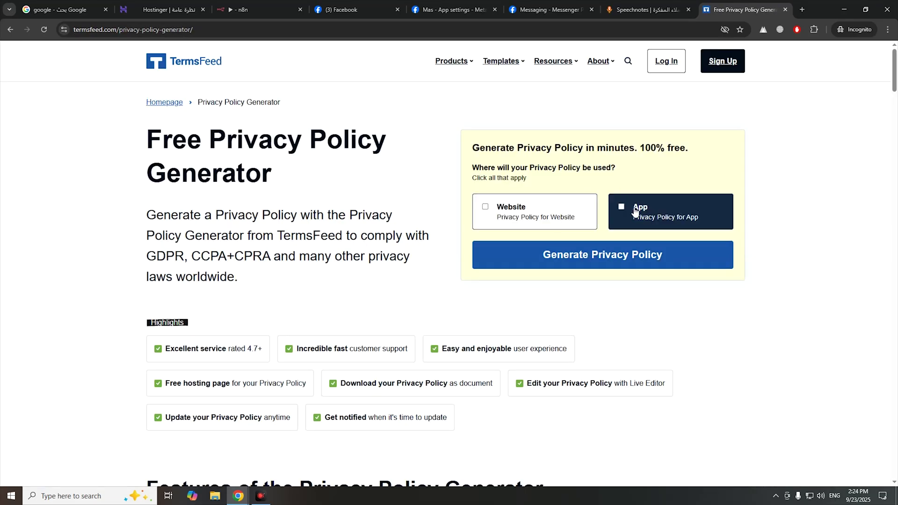
{"action": "left_click", "coordinate": [604, 257]}
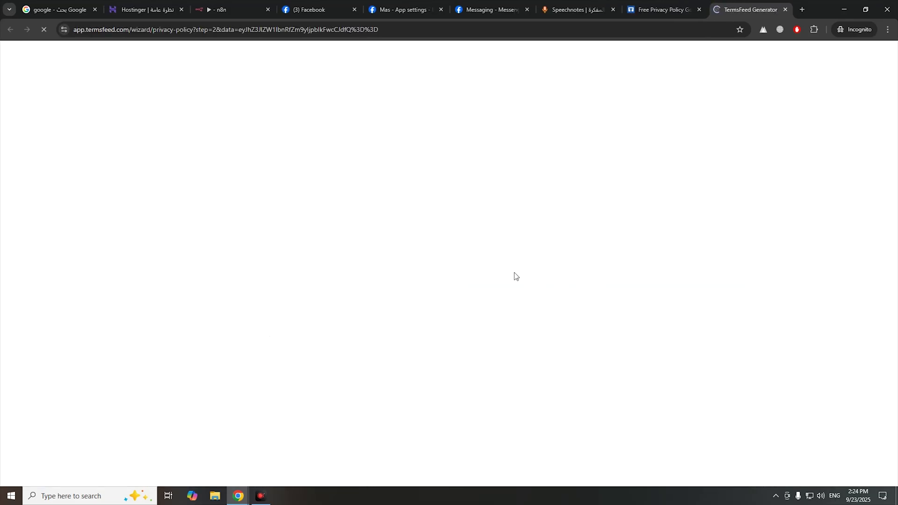
{"action": "left_click", "coordinate": [271, 192]}
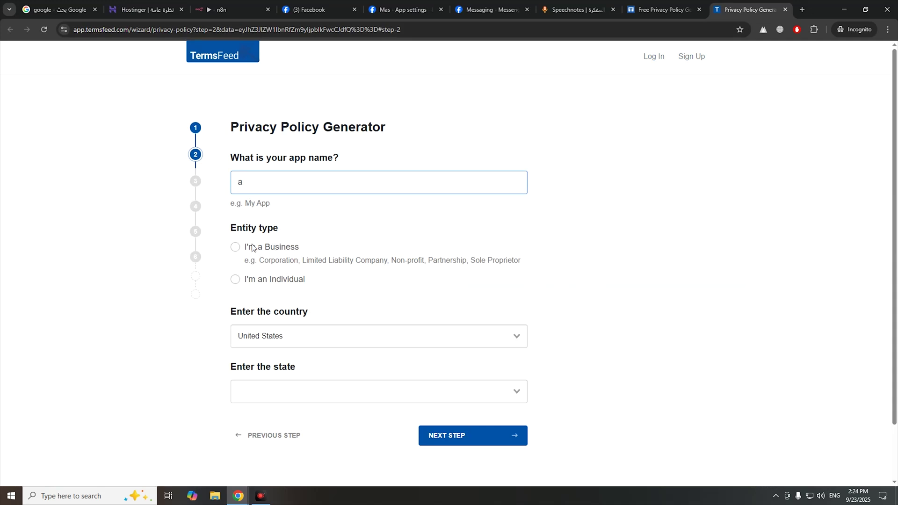
{"action": "left_click", "coordinate": [242, 280]}
{"action": "left_click", "coordinate": [261, 337]}
{"action": "type", "text": "e"}
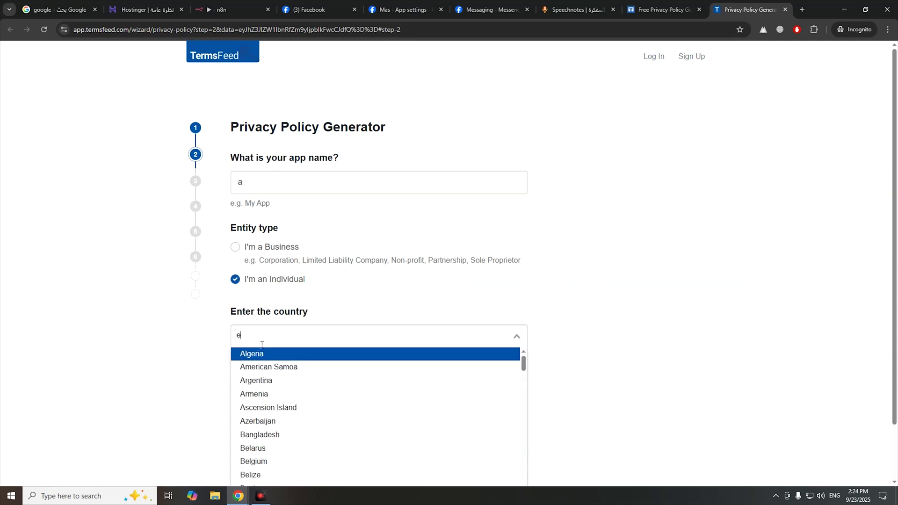
{"action": "type", "text": "gy"}
{"action": "left_click", "coordinate": [262, 358]}
{"action": "left_click", "coordinate": [501, 389]}
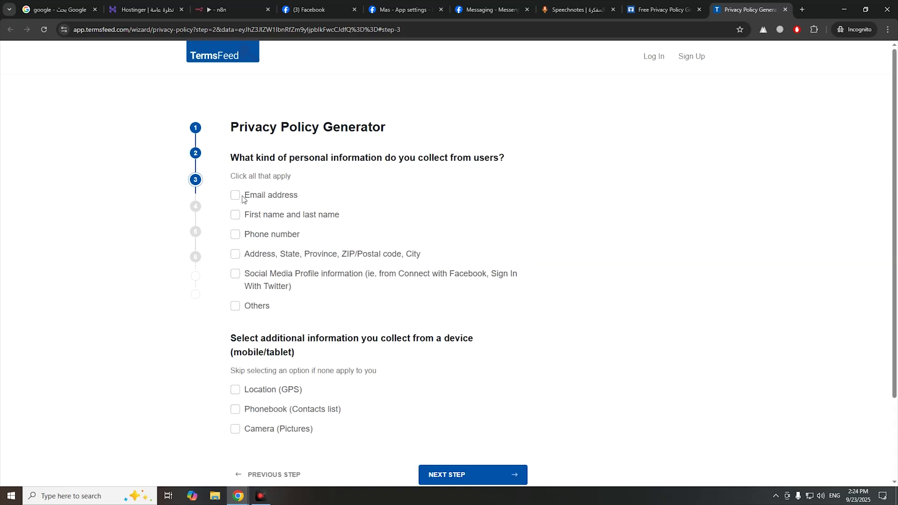
- Let users contact by email and paste in the contact email address
{"action": "scroll", "coordinate": [249, 368], "scroll_direction": "down", "scroll_amount": 2}
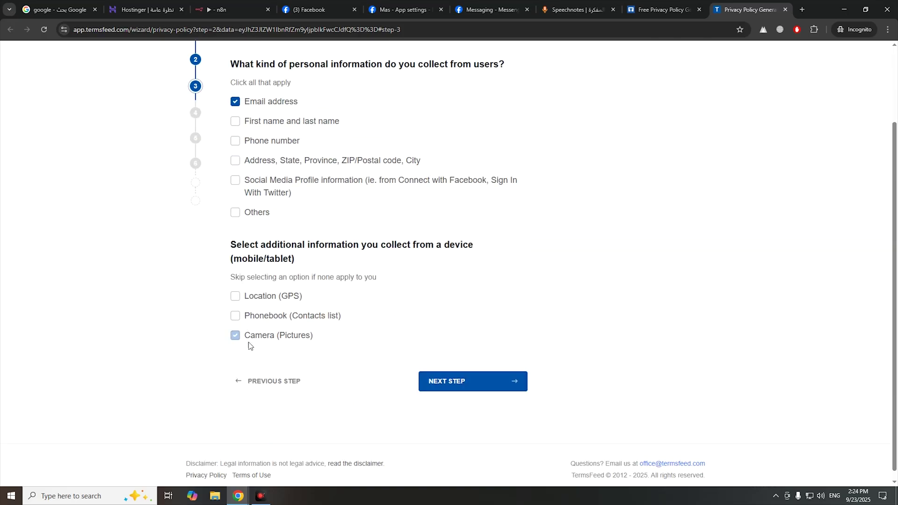
{"action": "left_click", "coordinate": [495, 385]}
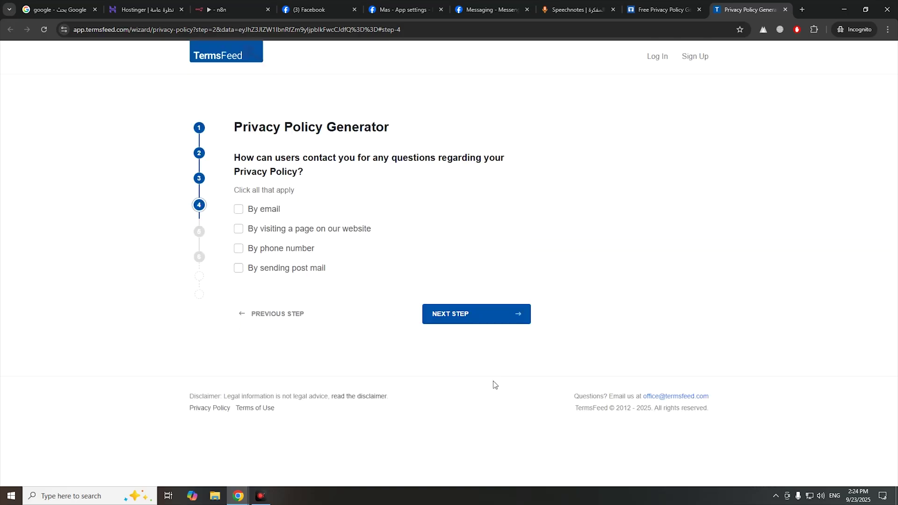
{"action": "left_click", "coordinate": [238, 209]}
{"action": "left_click", "coordinate": [301, 263]}
{"action": "key", "text": "ctrl+v"}
{"action": "left_click", "coordinate": [463, 406]}
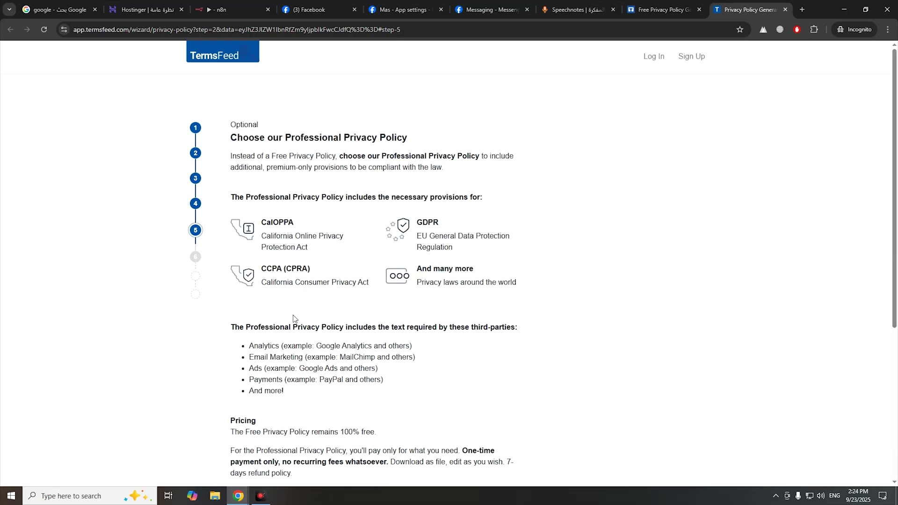
- Decline the Professional policy, enter the delivery email, generate the free policy and copy its link
{"action": "scroll", "coordinate": [293, 318], "scroll_direction": "down", "scroll_amount": 5}
{"action": "left_click", "coordinate": [353, 324]}
{"action": "left_click", "coordinate": [453, 384]}
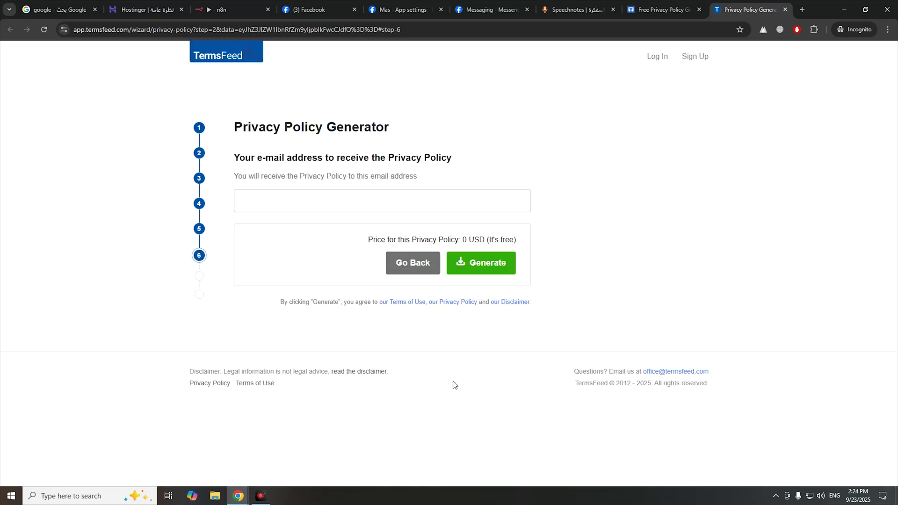
{"action": "left_click", "coordinate": [465, 274]}
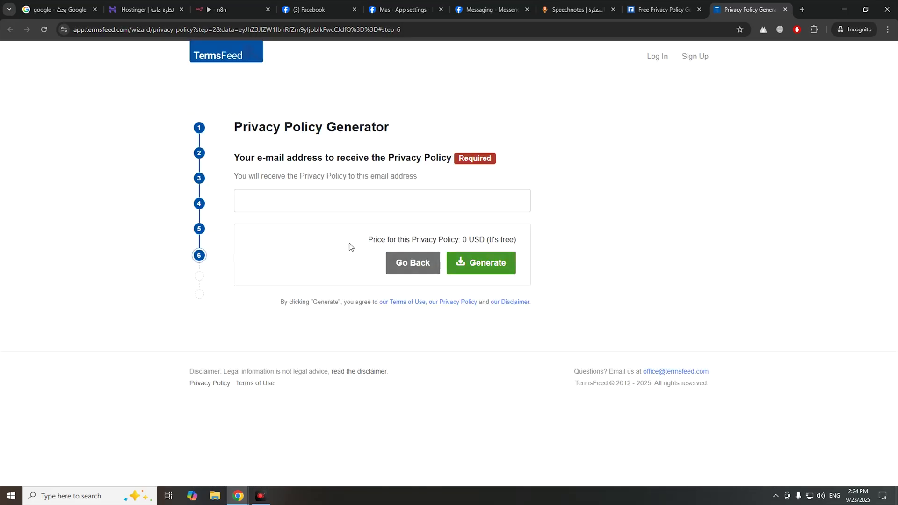
{"action": "left_click", "coordinate": [310, 196]}
{"action": "key", "text": "ctrl+v"}
{"action": "left_click", "coordinate": [510, 271]}
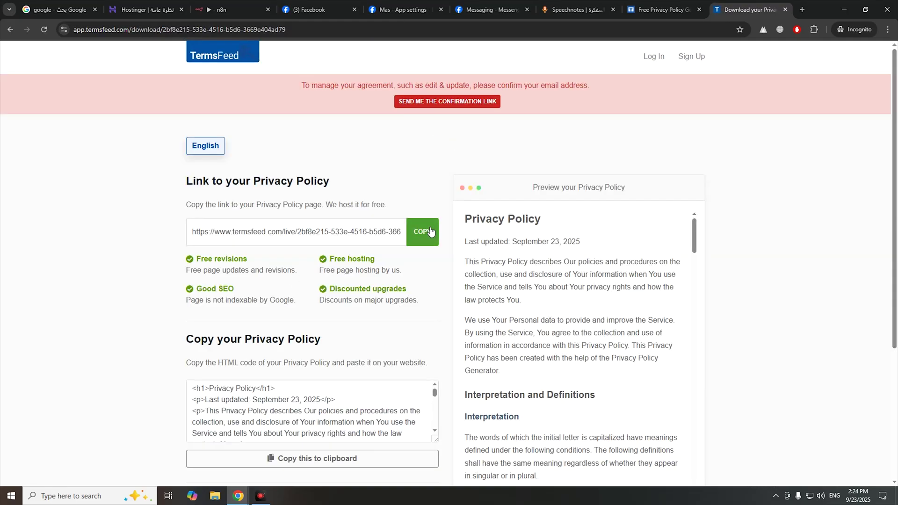
{"action": "left_click", "coordinate": [422, 231]}
- Save the TermsFeed link as the Meta app's Privacy Policy URL
{"action": "left_click", "coordinate": [401, 9]}
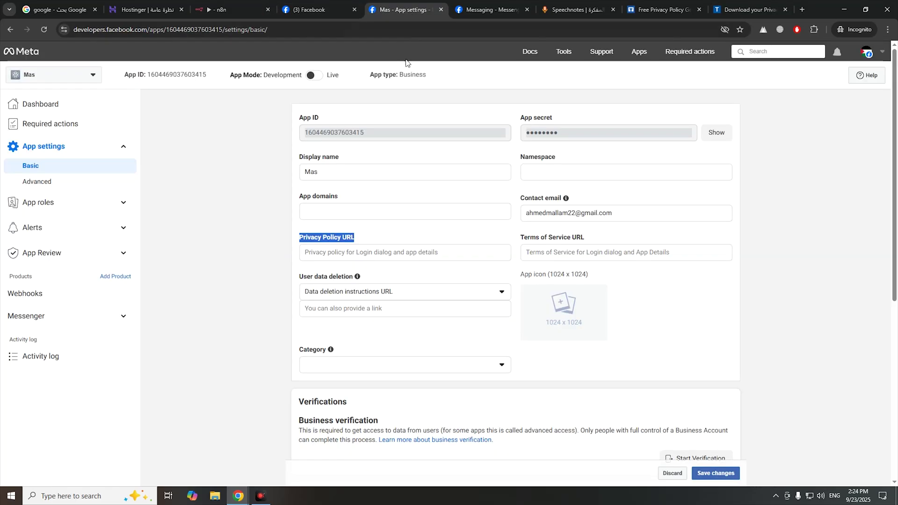
{"action": "left_click", "coordinate": [369, 255]}
{"action": "key", "text": "ctrl+v"}
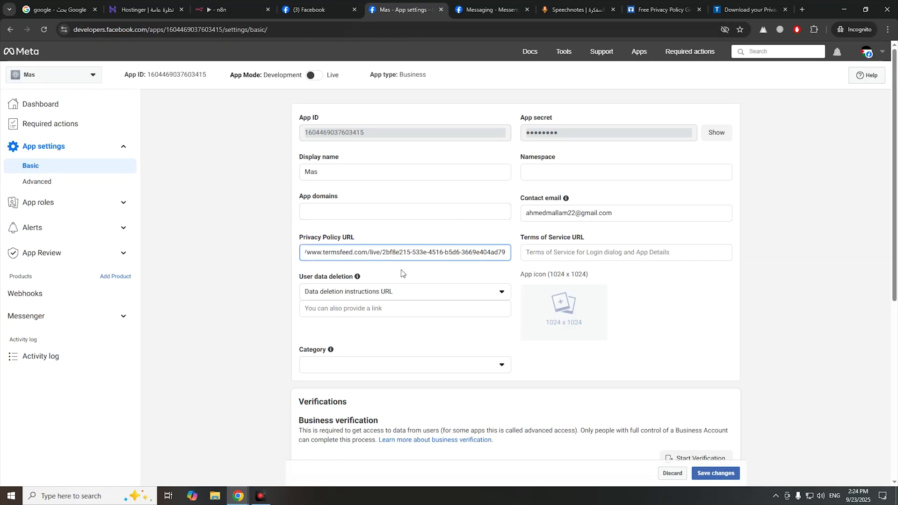
{"action": "left_click", "coordinate": [714, 473]}
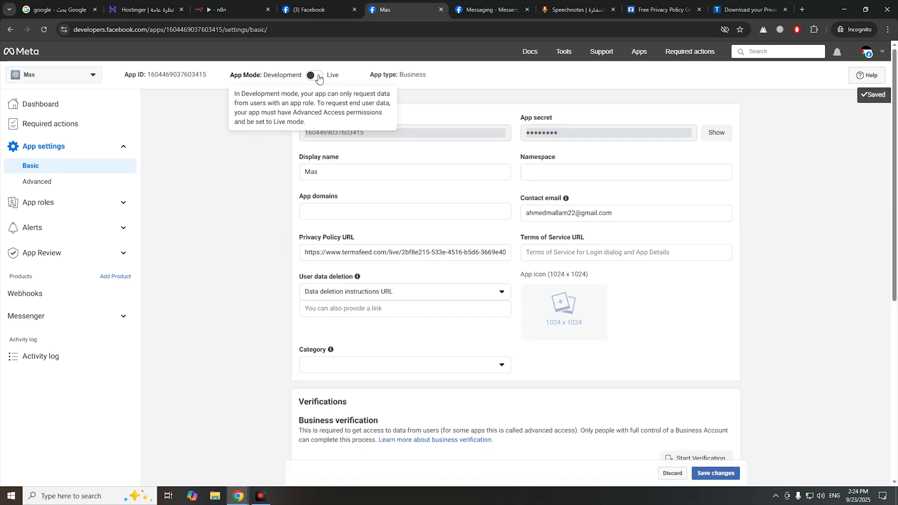
- Switch the app mode to Live and run the n8n workflow before returning to Facebook
{"action": "left_click", "coordinate": [315, 76]}
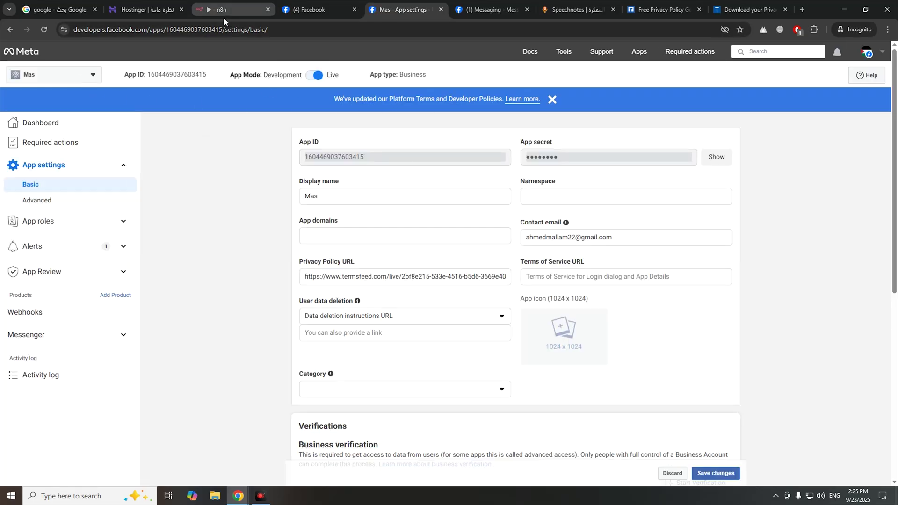
{"action": "left_click", "coordinate": [224, 16]}
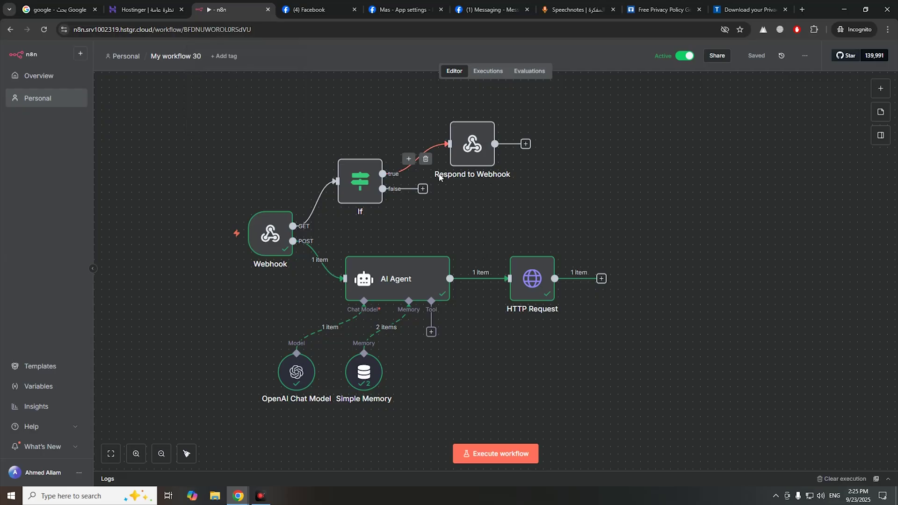
{"action": "left_click", "coordinate": [503, 455]}
{"action": "left_click", "coordinate": [318, 10]}
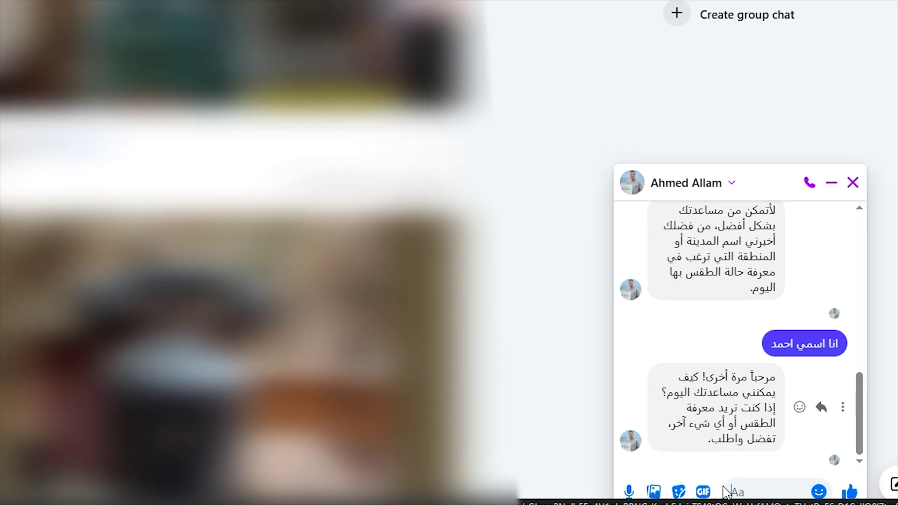
- Send 'اهلا' and 'كيف حالك' to the page and select the bot's latest Arabic reply
{"action": "type", "text": "اهلا"}
{"action": "key", "text": "Return"}
{"action": "type", "text": "كيف حالك"}
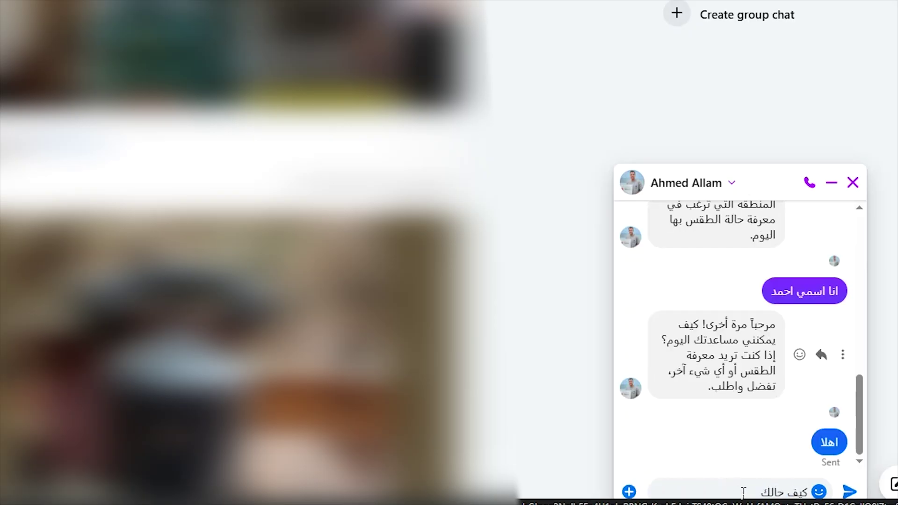
{"action": "key", "text": "Return"}
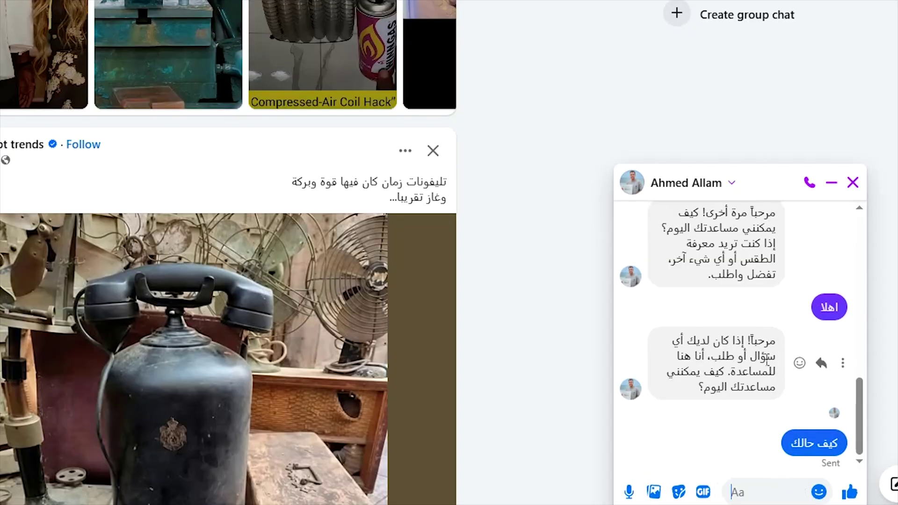
{"action": "left_click_drag", "start_coordinate": [778, 410], "coordinate": [725, 437]}
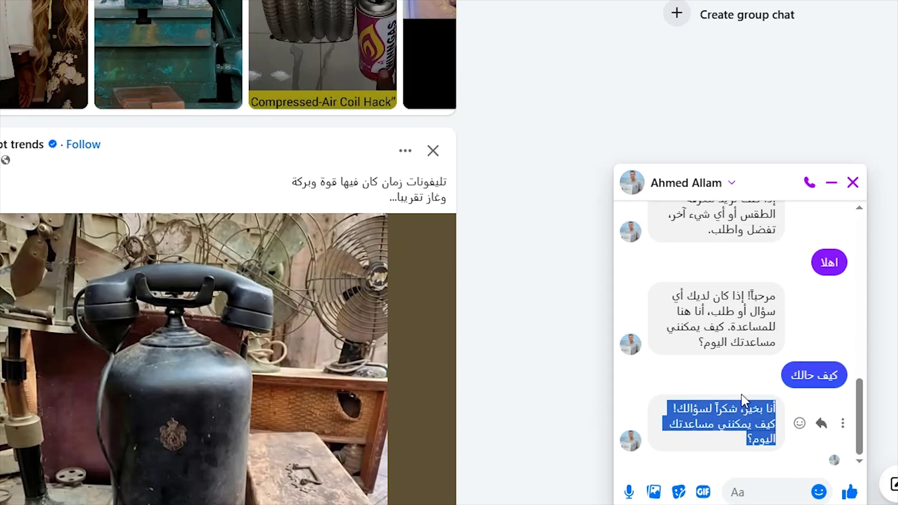